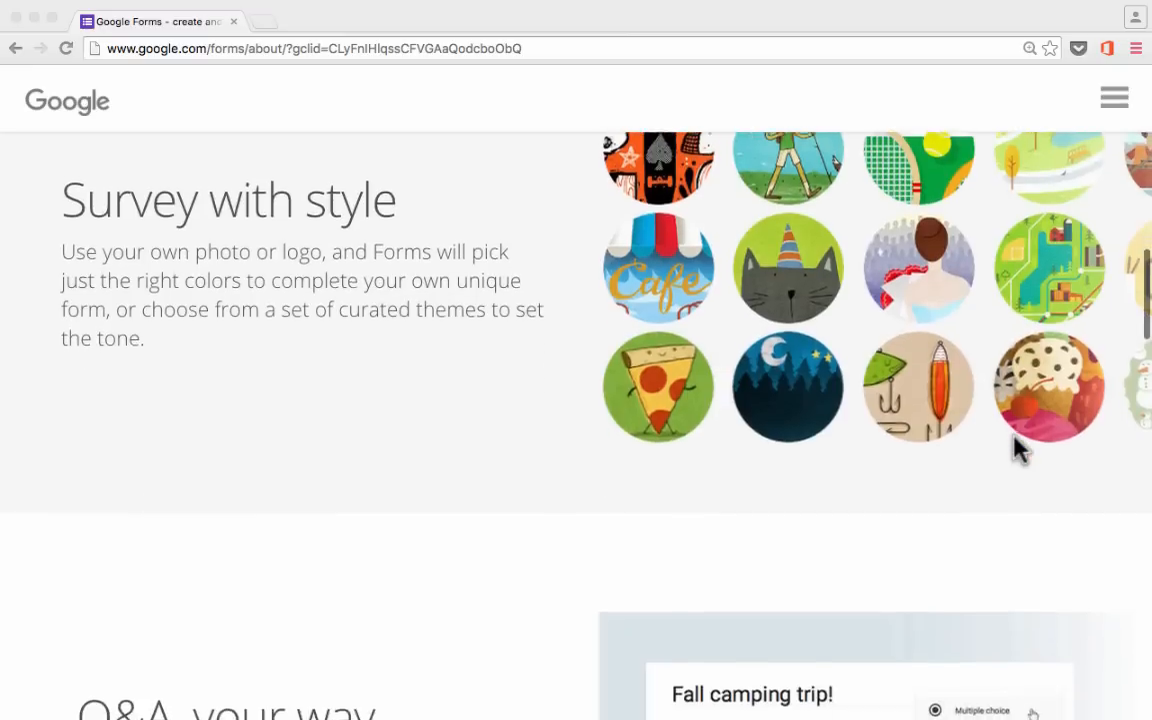
Select 'ABC Programming Feedback' as the feedback issue type on the ABC.com contact page.
{"action": "scroll", "coordinate": [1016, 442], "scroll_direction": "down", "scroll_amount": 6}
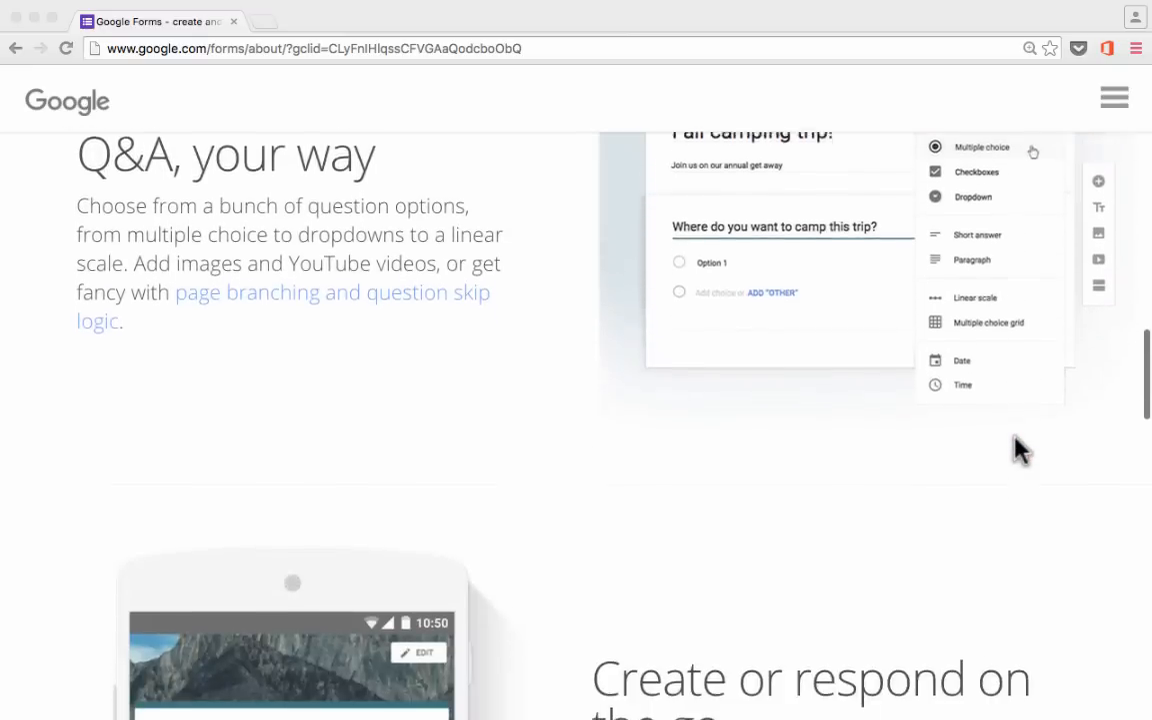
{"action": "scroll", "coordinate": [1018, 448], "scroll_direction": "down", "scroll_amount": 7}
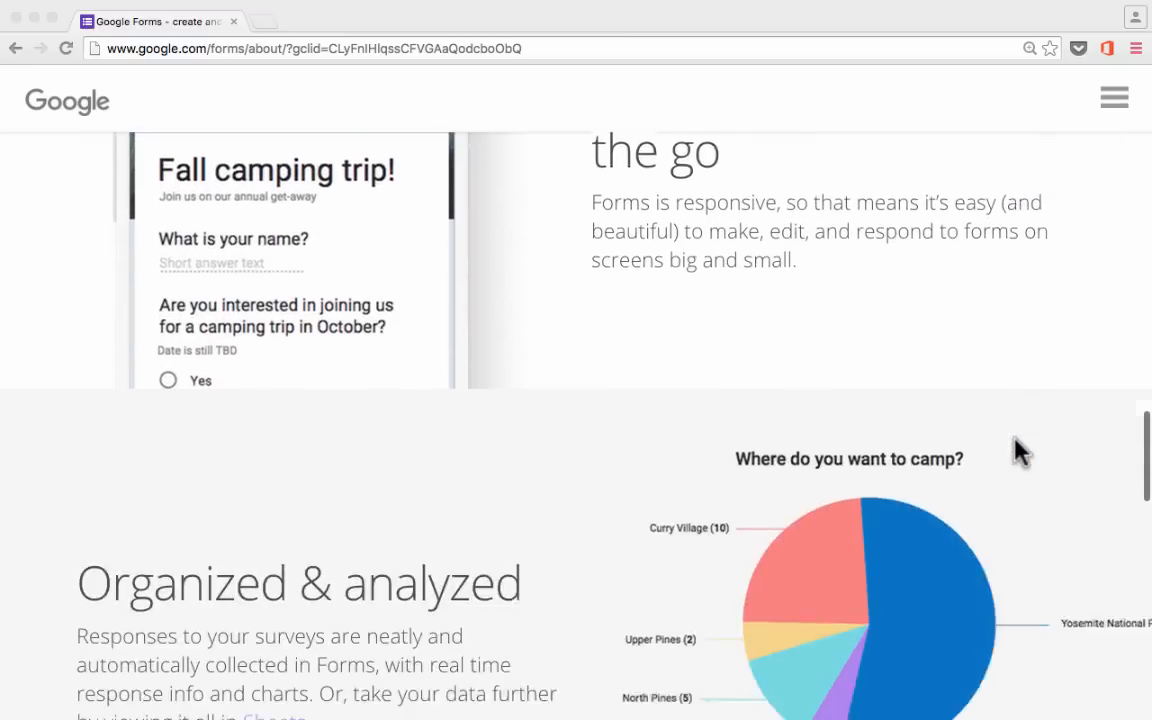
{"action": "scroll", "coordinate": [1018, 452], "scroll_direction": "down", "scroll_amount": 6}
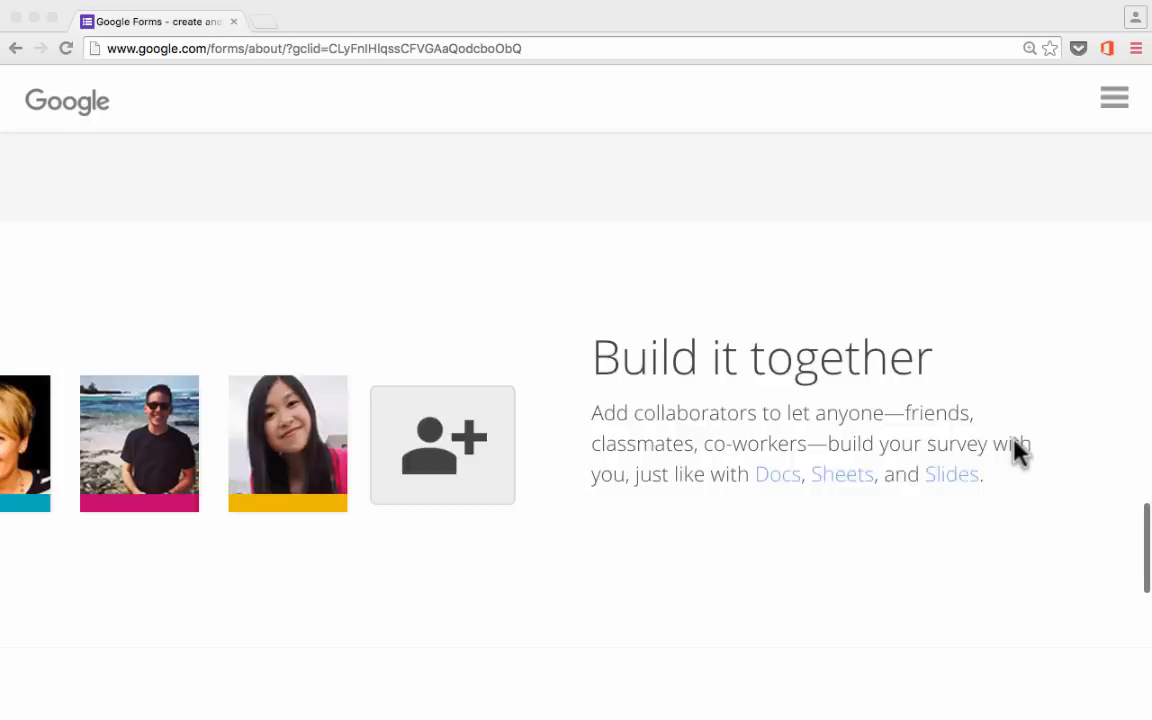
{"action": "scroll", "coordinate": [1018, 452], "scroll_direction": "down", "scroll_amount": 5}
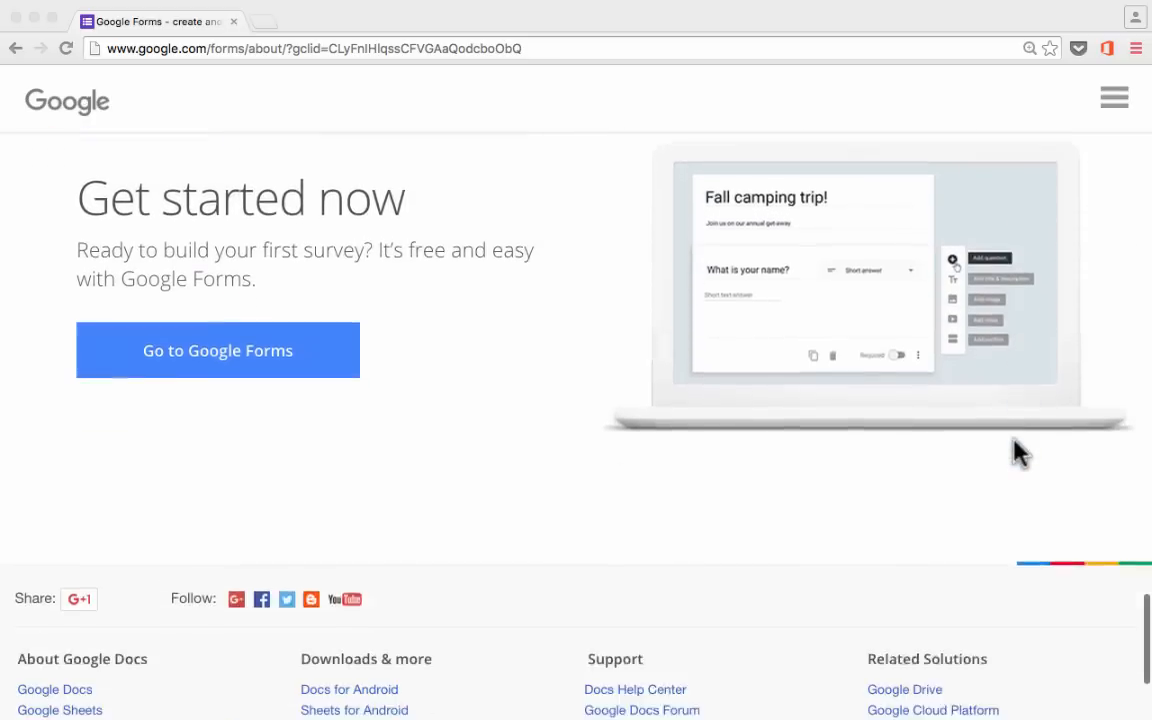
{"action": "scroll", "coordinate": [1018, 452], "scroll_direction": "up", "scroll_amount": 3}
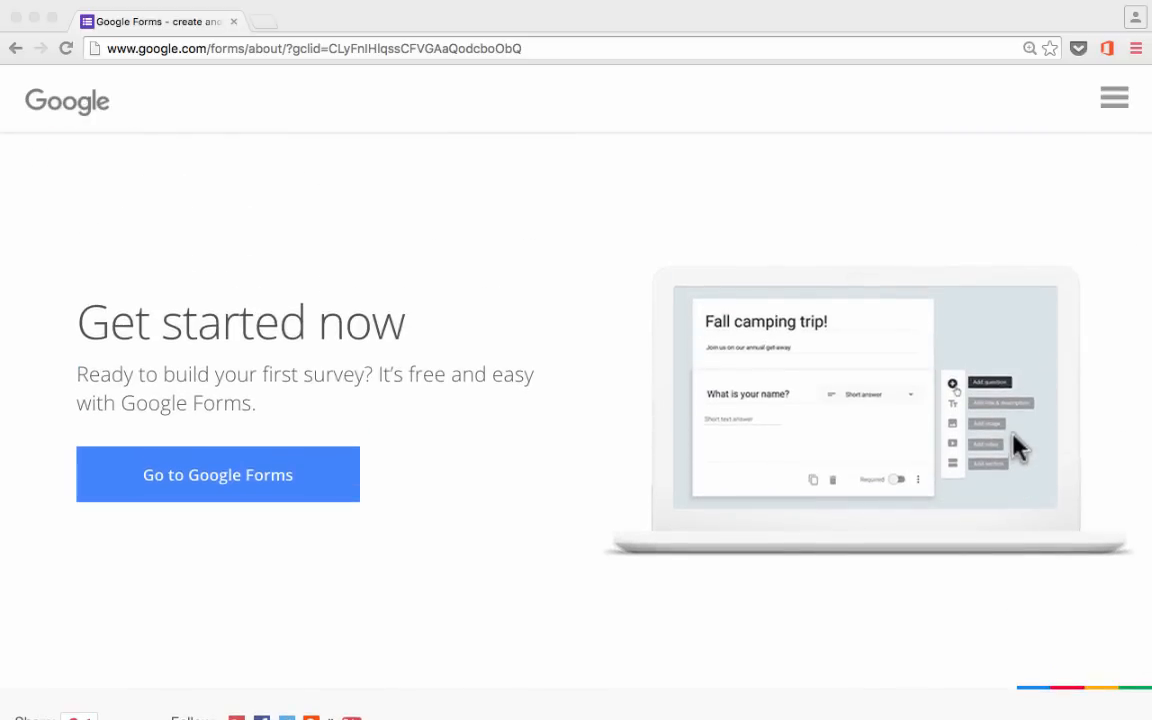
{"action": "scroll", "coordinate": [1013, 441], "scroll_direction": "up", "scroll_amount": 6}
{"action": "scroll", "coordinate": [1018, 448], "scroll_direction": "up", "scroll_amount": 8}
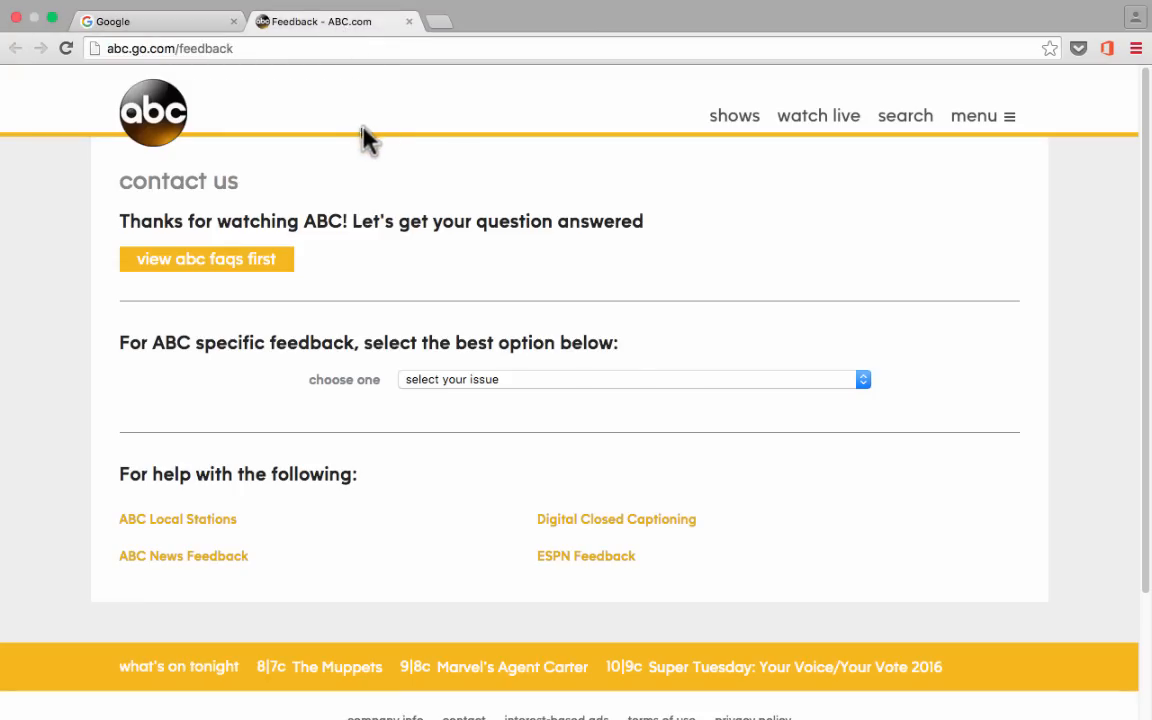
{"action": "left_click", "coordinate": [456, 386]}
{"action": "left_click", "coordinate": [460, 396]}
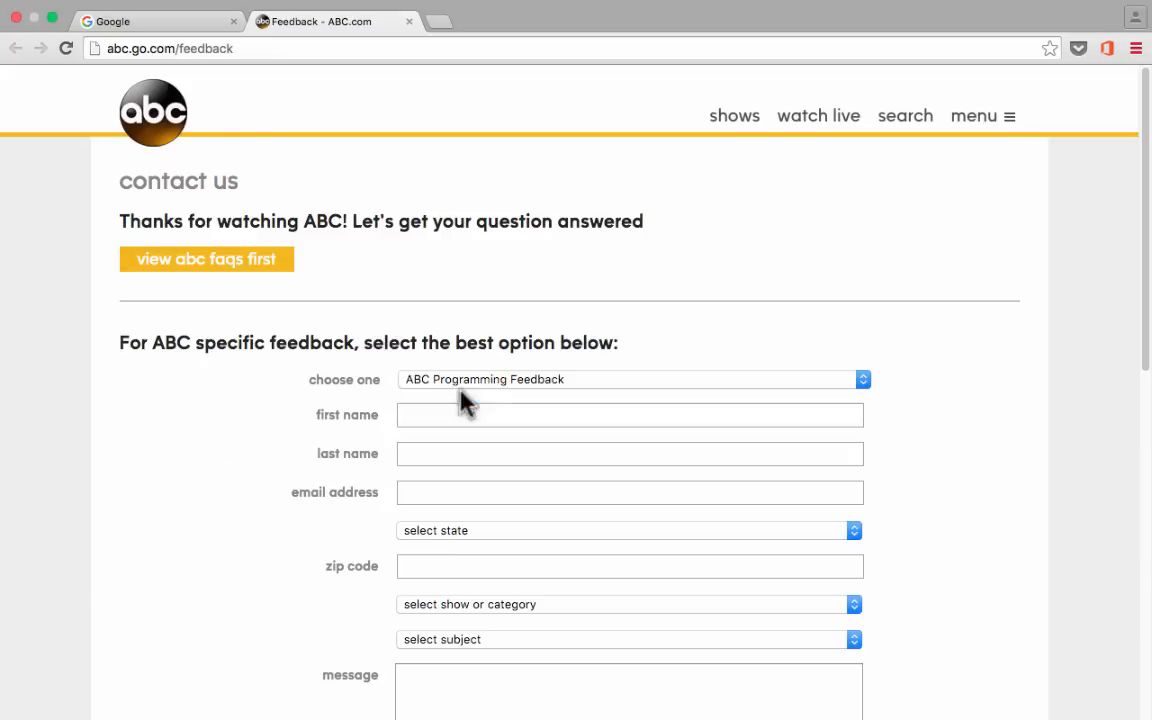
Click into the first and last name fields, then close the feedback tab.
{"action": "scroll", "coordinate": [566, 375], "scroll_direction": "down", "scroll_amount": 2}
{"action": "scroll", "coordinate": [565, 372], "scroll_direction": "down", "scroll_amount": 2}
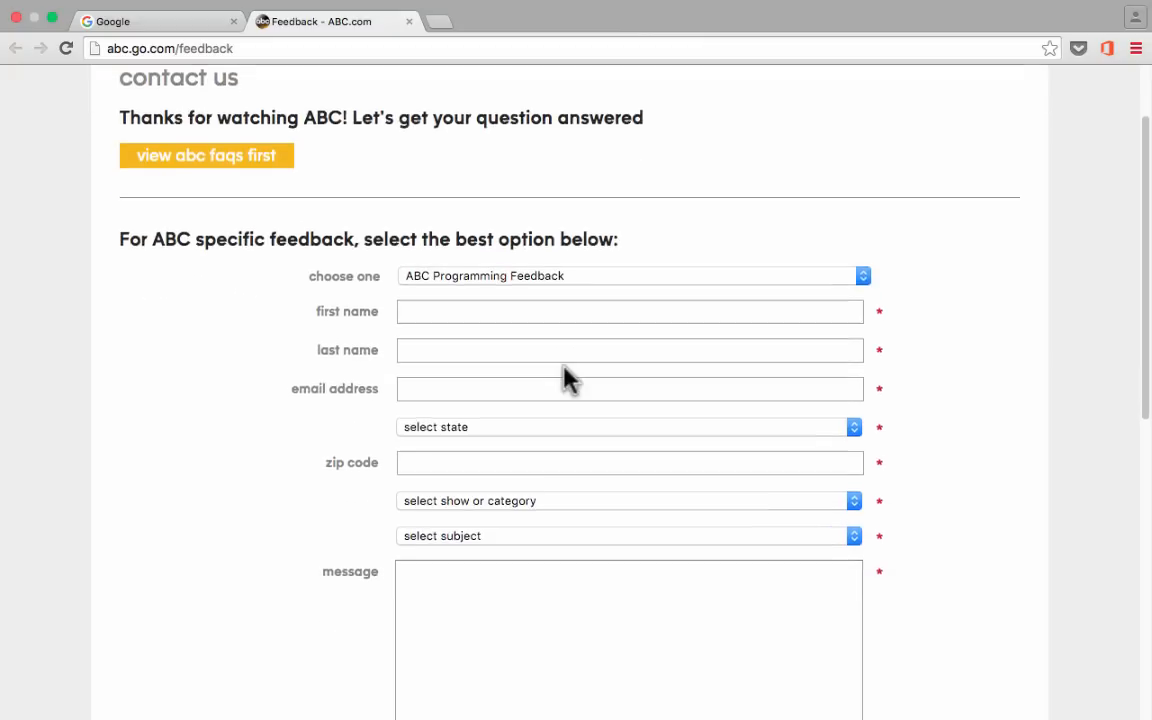
{"action": "left_click", "coordinate": [452, 222]}
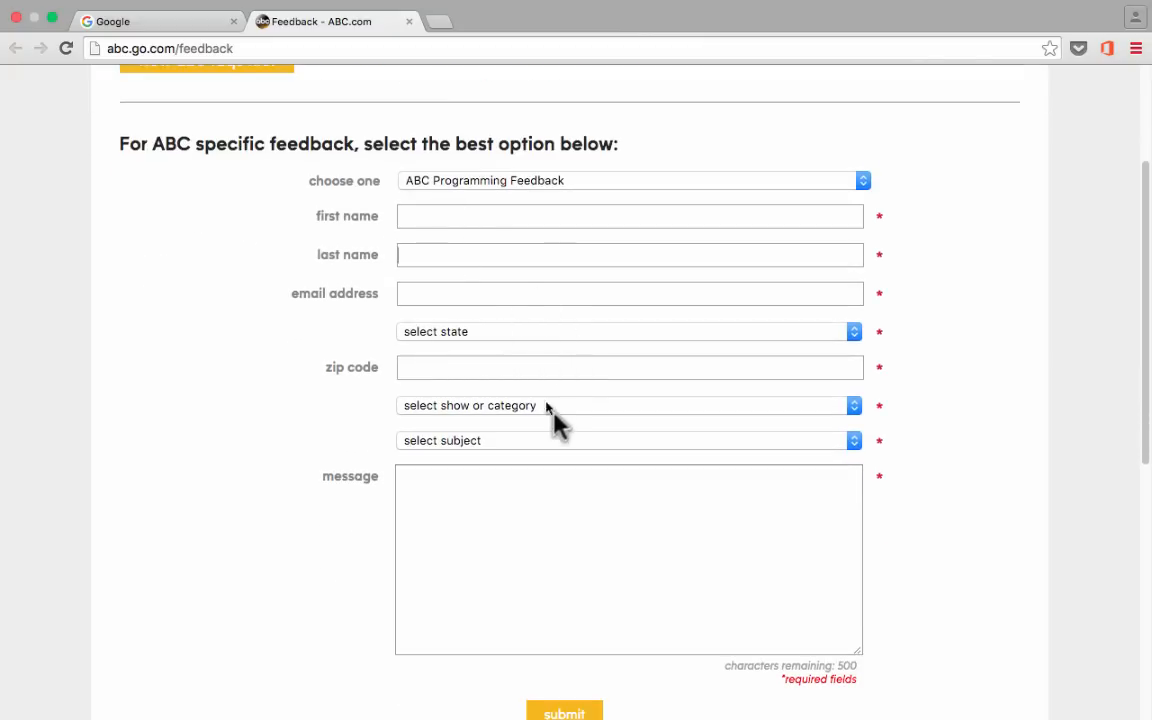
{"action": "scroll", "coordinate": [556, 425], "scroll_direction": "down", "scroll_amount": 10}
{"action": "scroll", "coordinate": [557, 200], "scroll_direction": "up", "scroll_amount": 15}
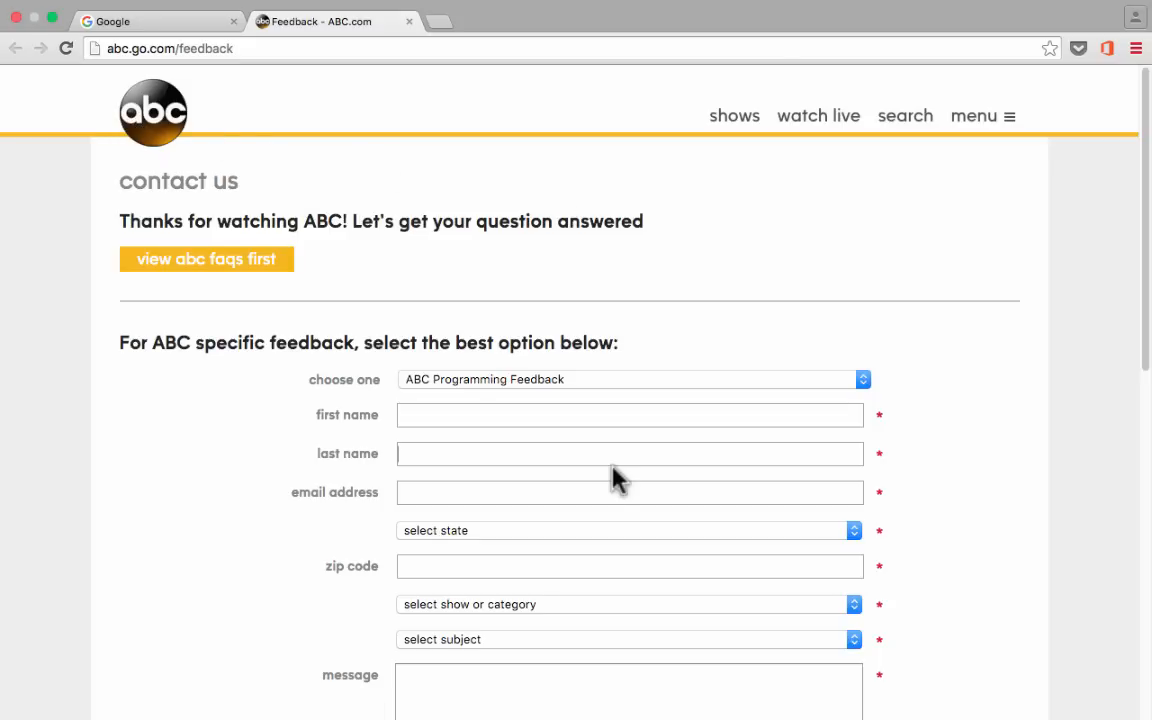
{"action": "left_click", "coordinate": [535, 452]}
{"action": "scroll", "coordinate": [495, 445], "scroll_direction": "down", "scroll_amount": 3}
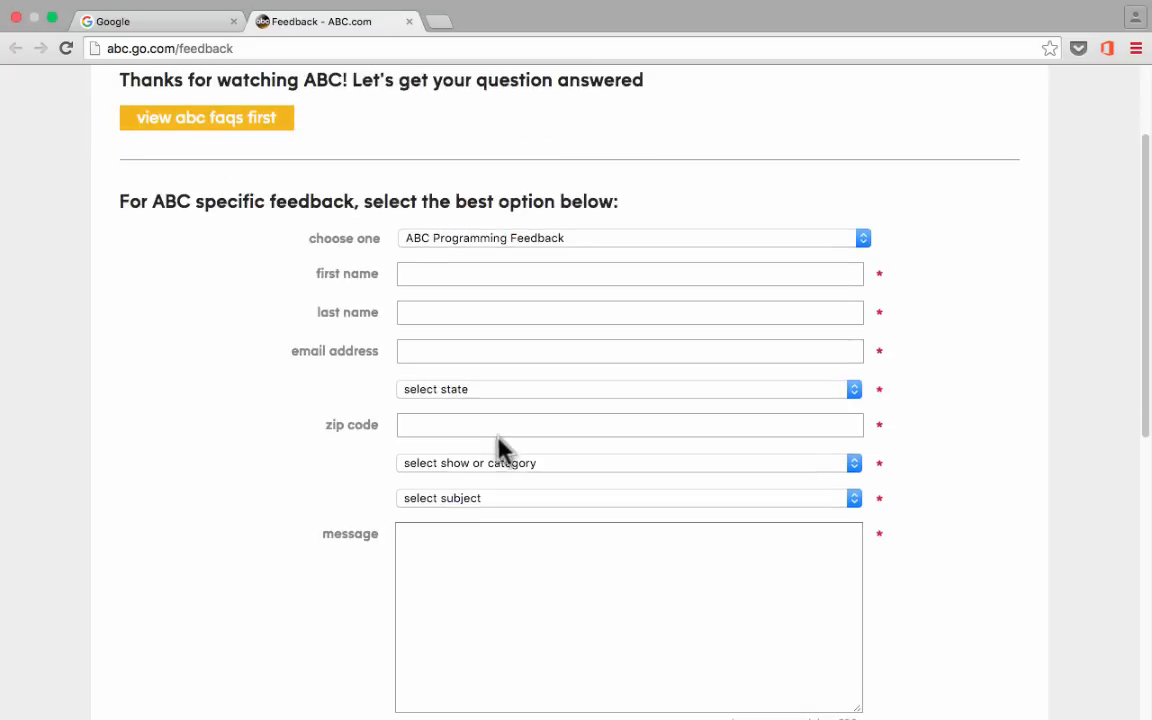
{"action": "scroll", "coordinate": [540, 470], "scroll_direction": "down", "scroll_amount": 6}
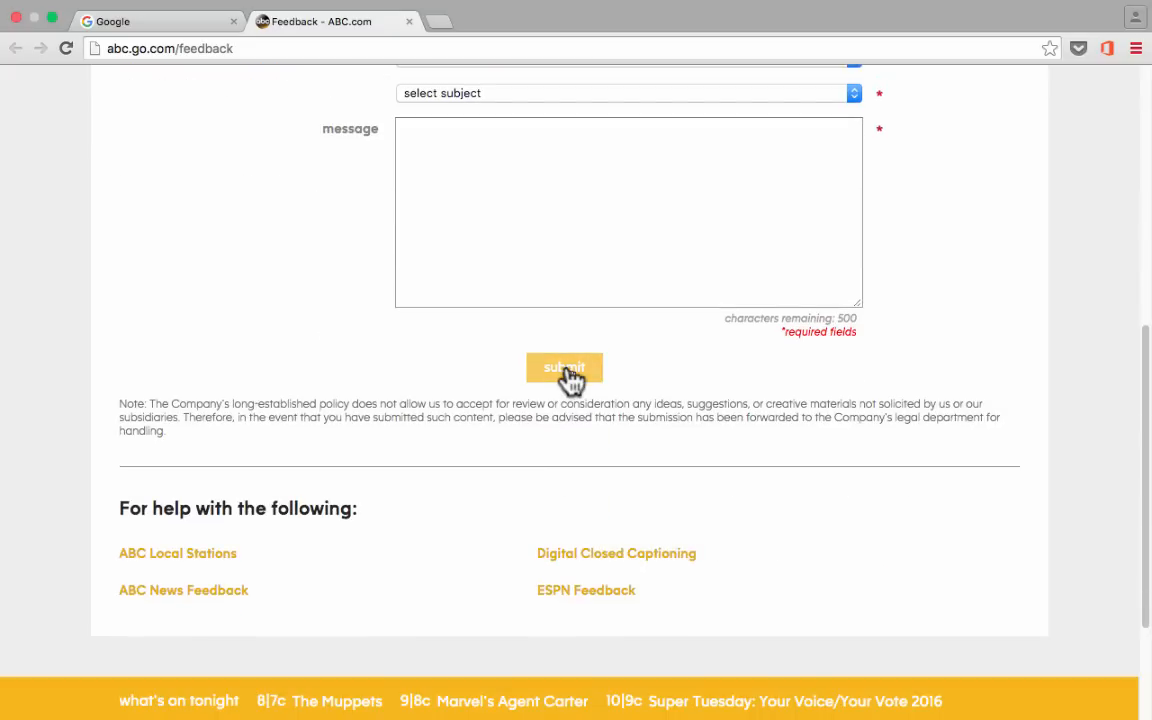
{"action": "scroll", "coordinate": [570, 385], "scroll_direction": "up", "scroll_amount": 8}
{"action": "left_click", "coordinate": [409, 21]}
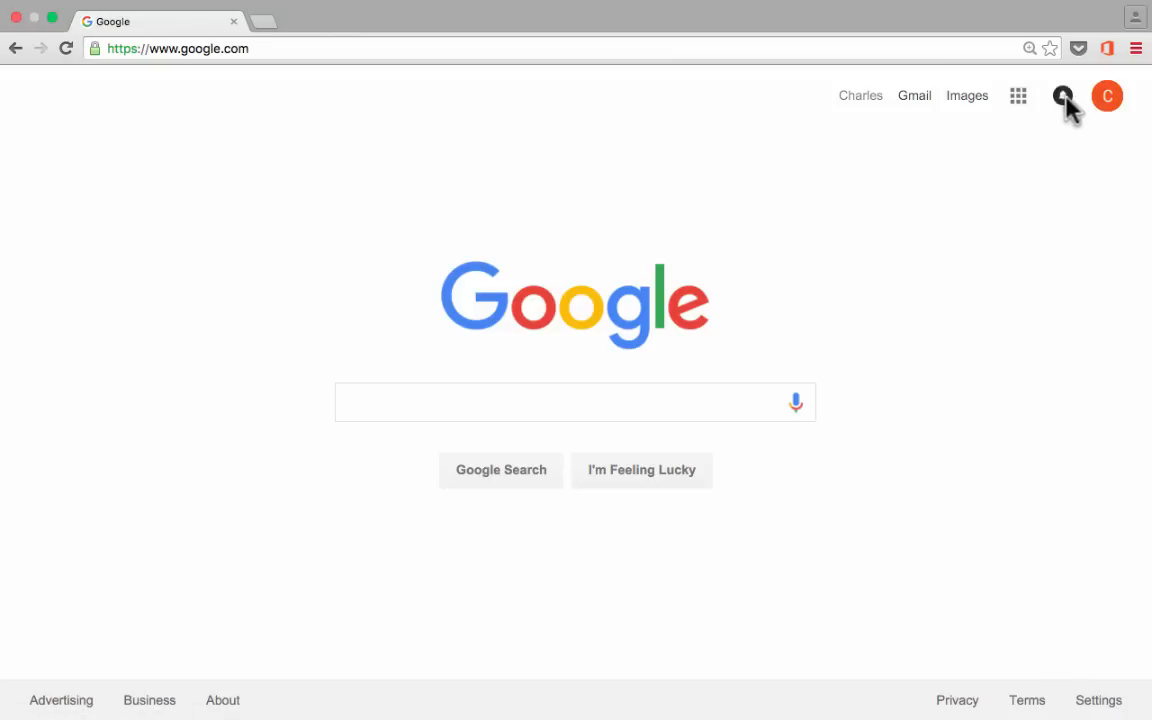
Open Google Drive from the Google apps grid on the search home page.
{"action": "left_click", "coordinate": [1098, 103]}
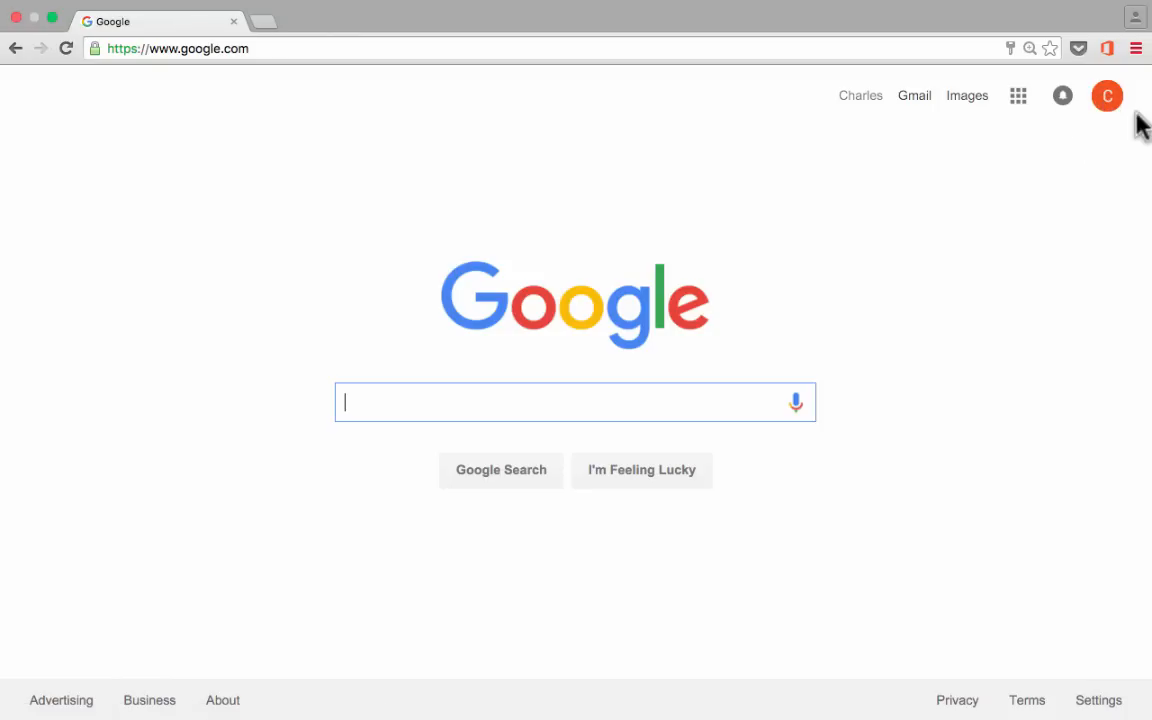
{"action": "left_click", "coordinate": [1018, 96]}
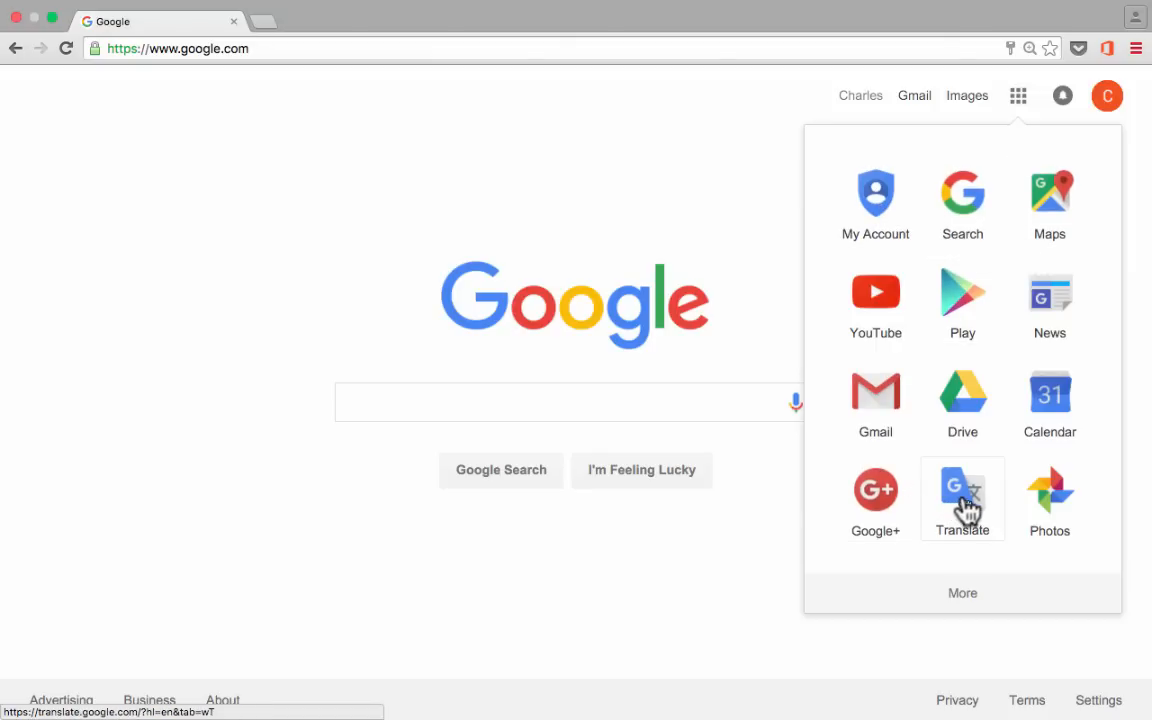
{"action": "left_click", "coordinate": [972, 428]}
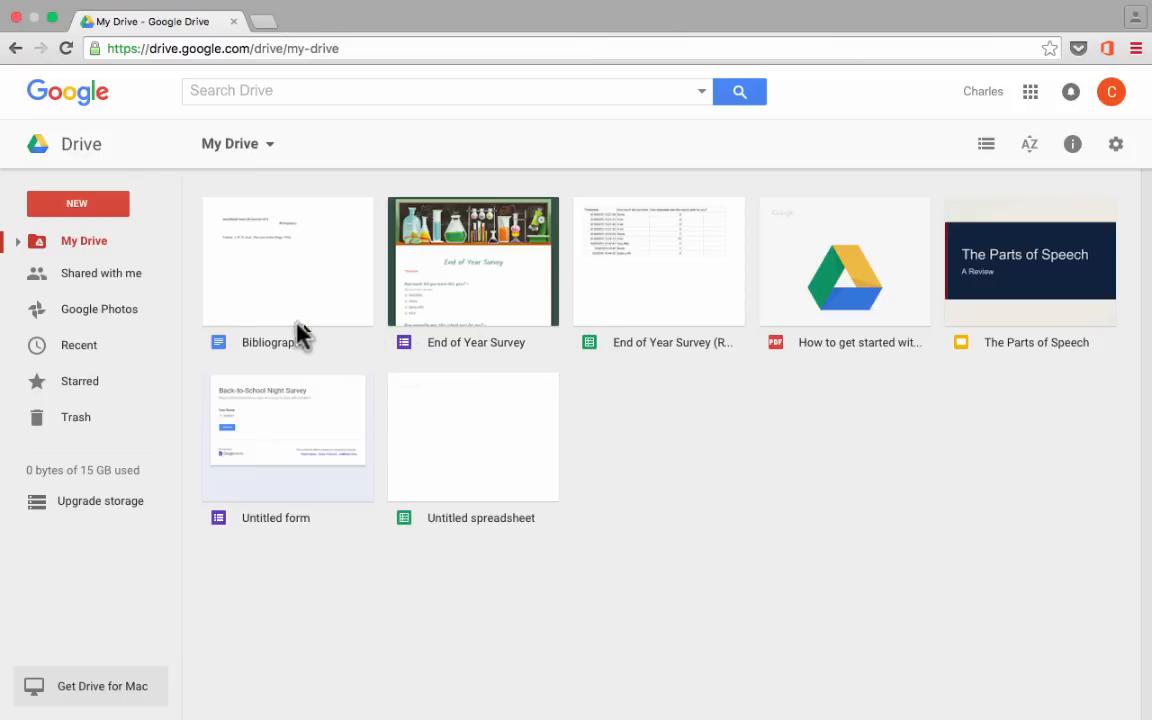
Create a blank Google Form through Drive's New > More > Google Forms menu.
{"action": "left_click", "coordinate": [86, 207]}
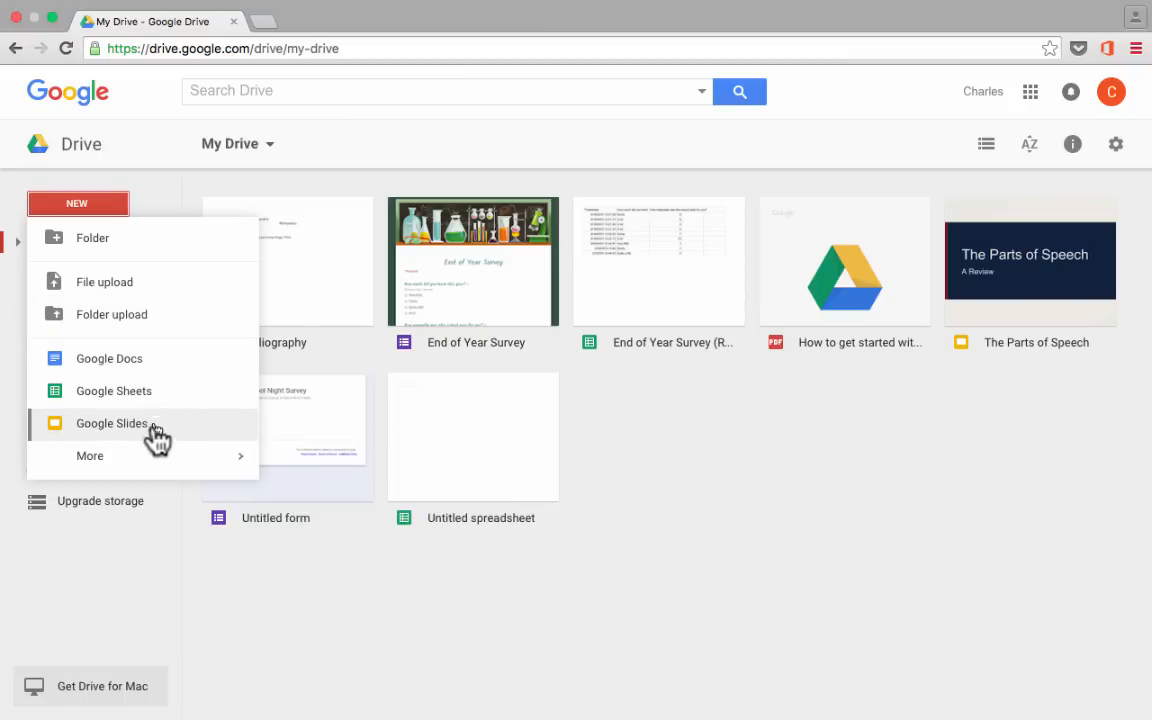
{"action": "mouse_move", "coordinate": [110, 470]}
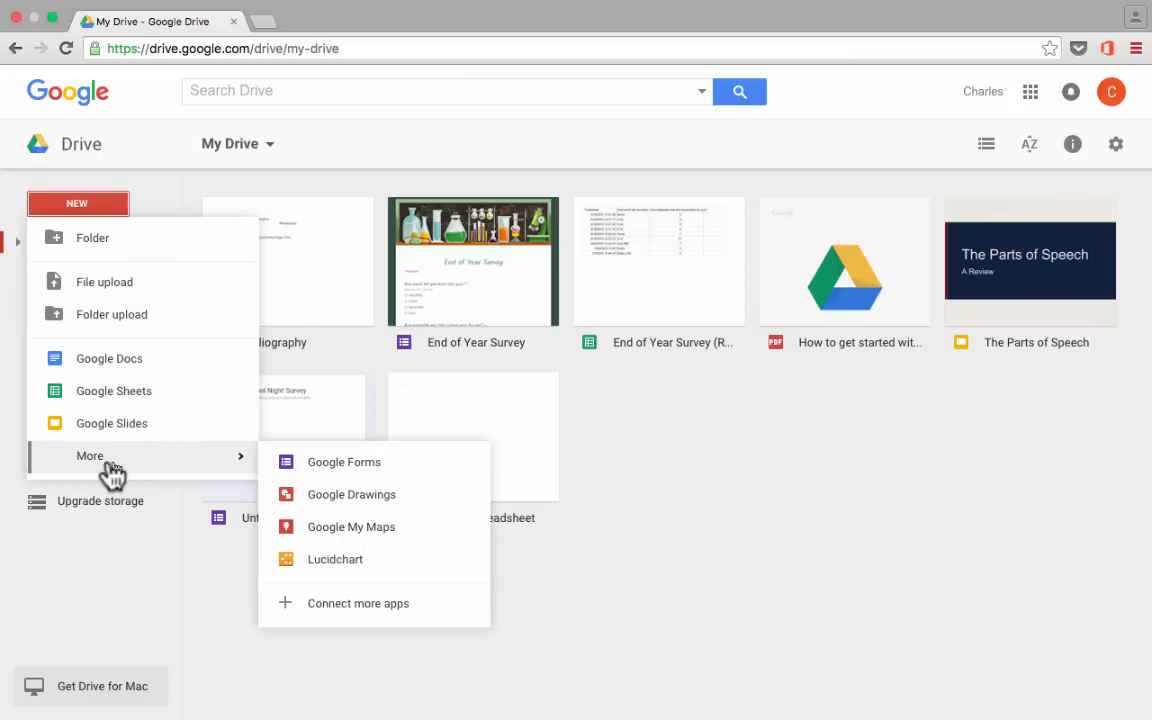
{"action": "left_click", "coordinate": [343, 466]}
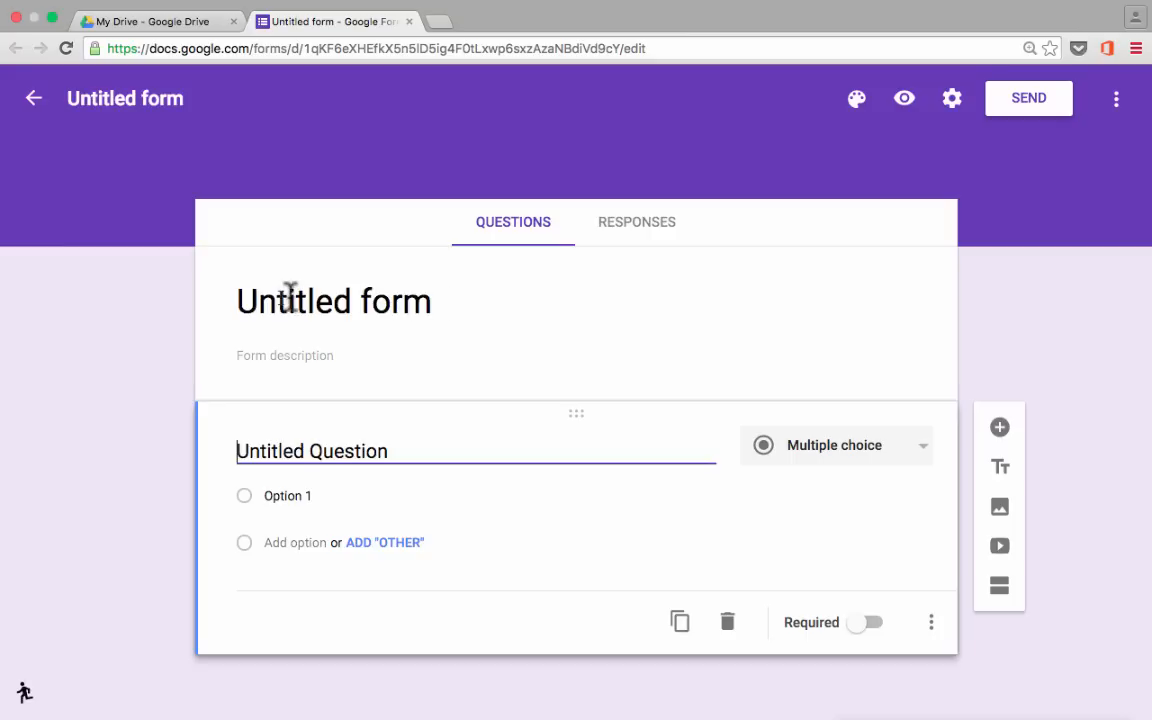
Title the form 'Back-to-School Night Parent Survey' and paste in the stay-in-contact description.
{"action": "left_click", "coordinate": [451, 301]}
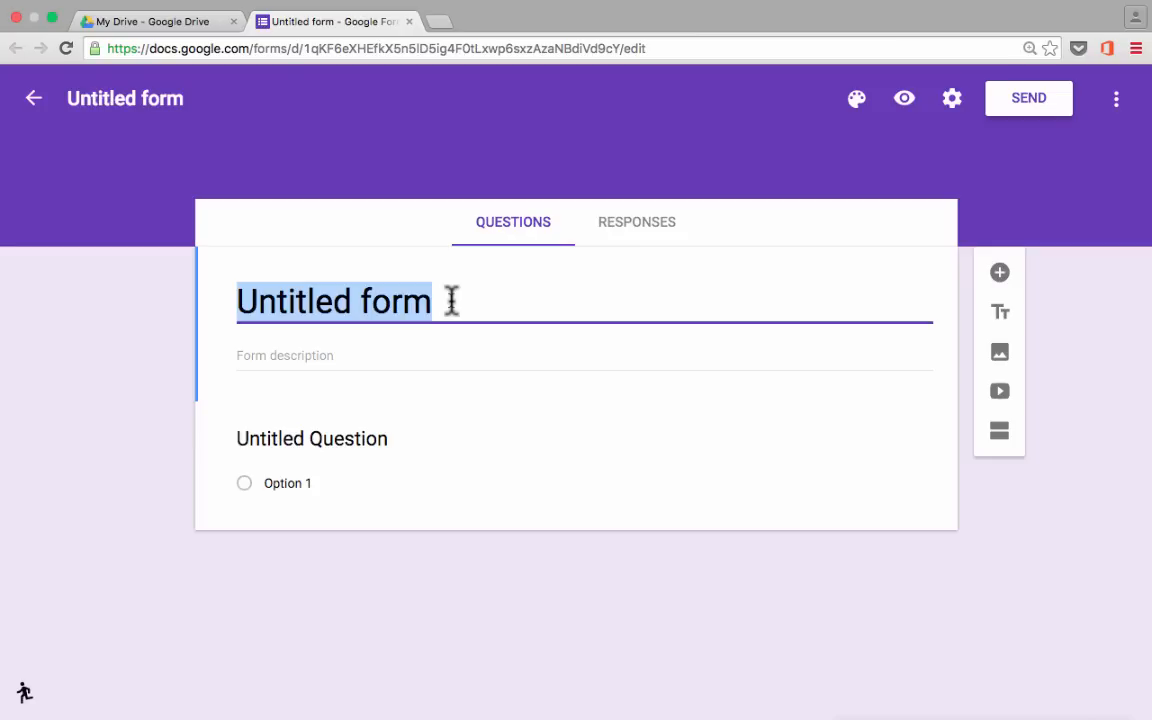
{"action": "key", "text": "BackSpace"}
{"action": "type", "text": "Back"}
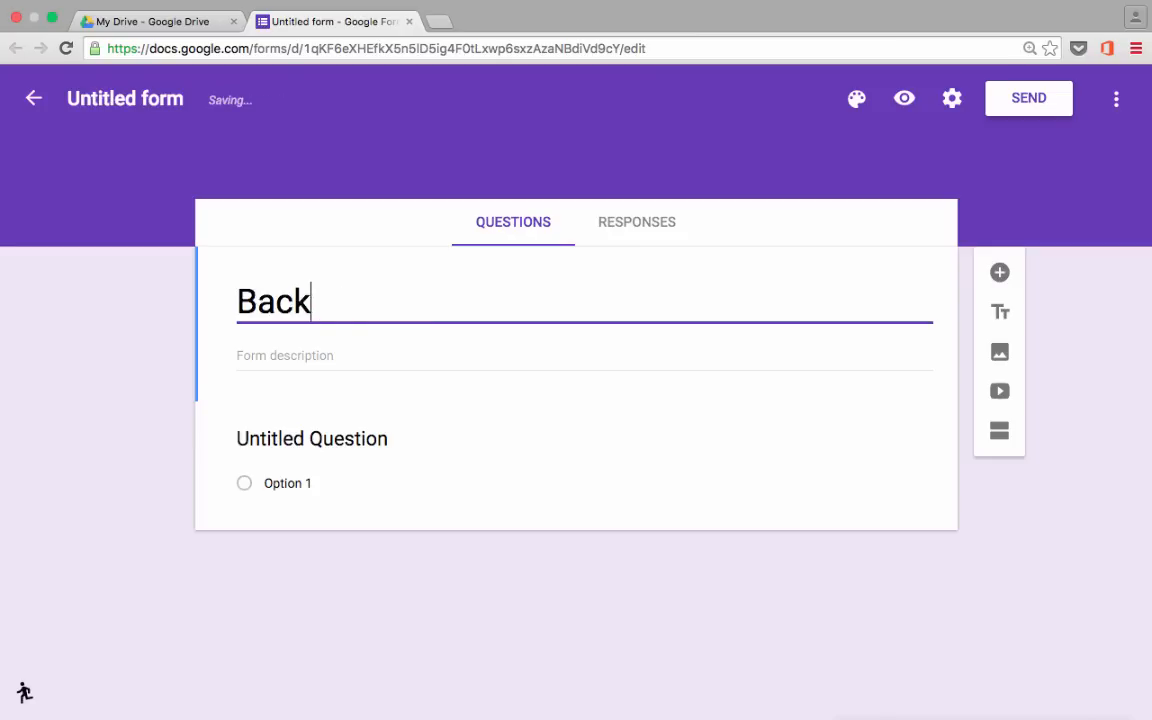
{"action": "type", "text": "-to-School Night "}
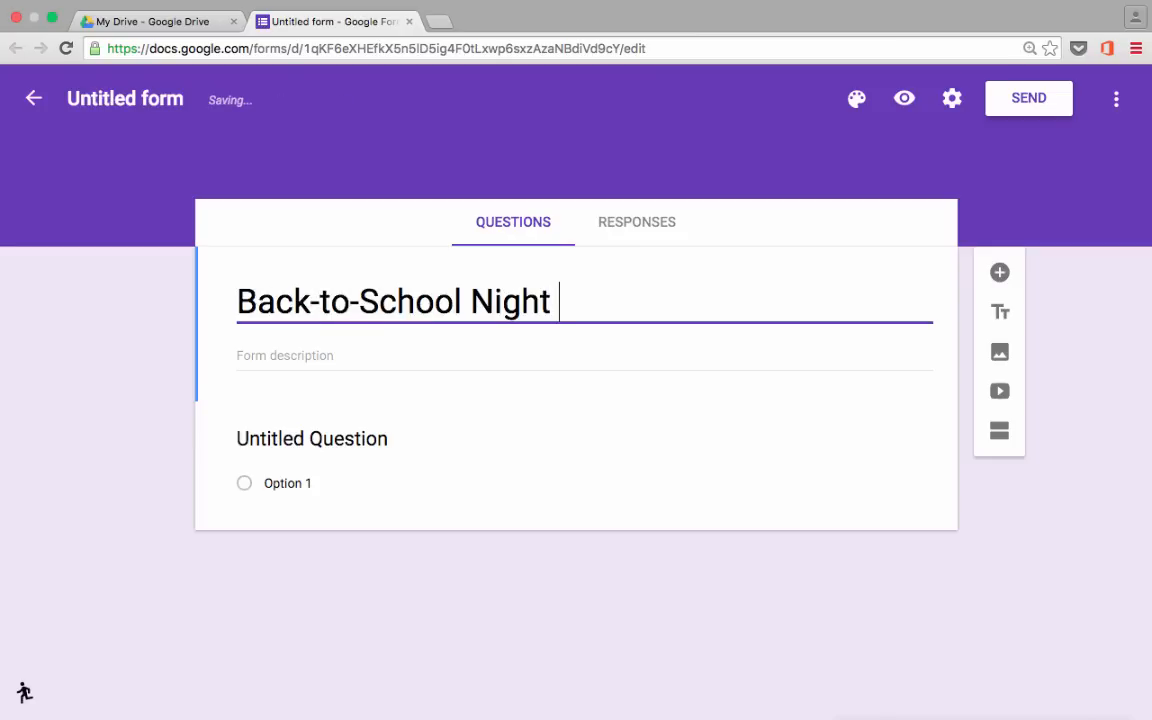
{"action": "type", "text": "Parent Survey"}
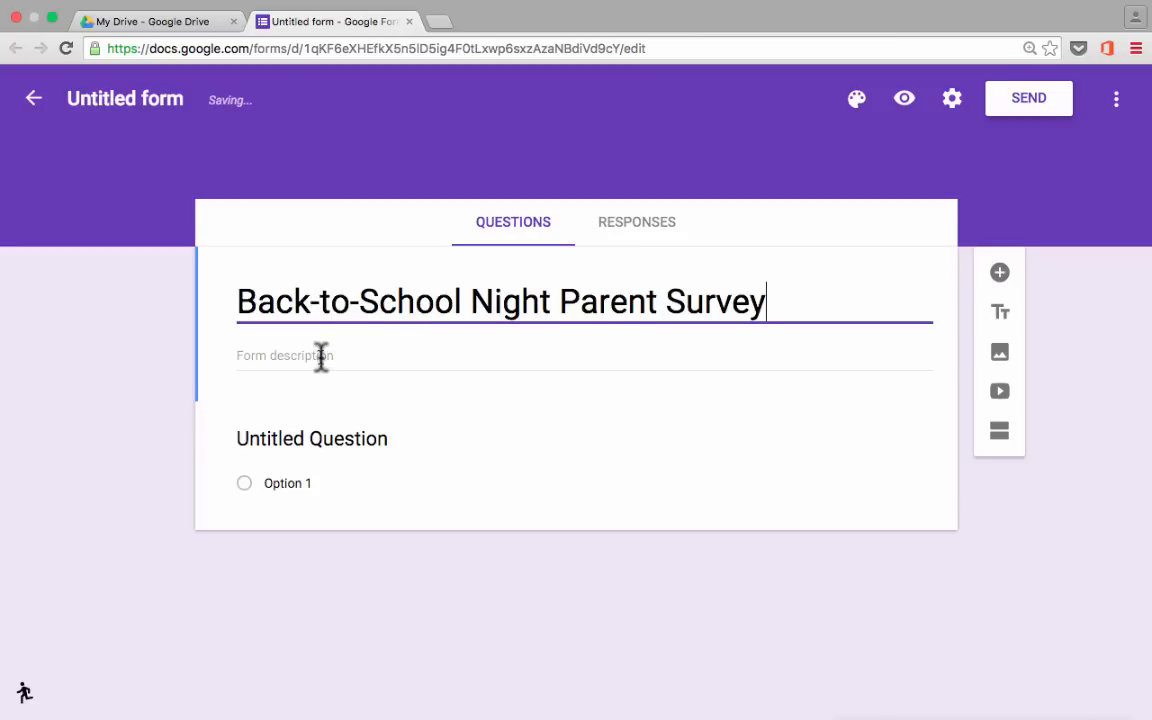
{"action": "left_click", "coordinate": [444, 352]}
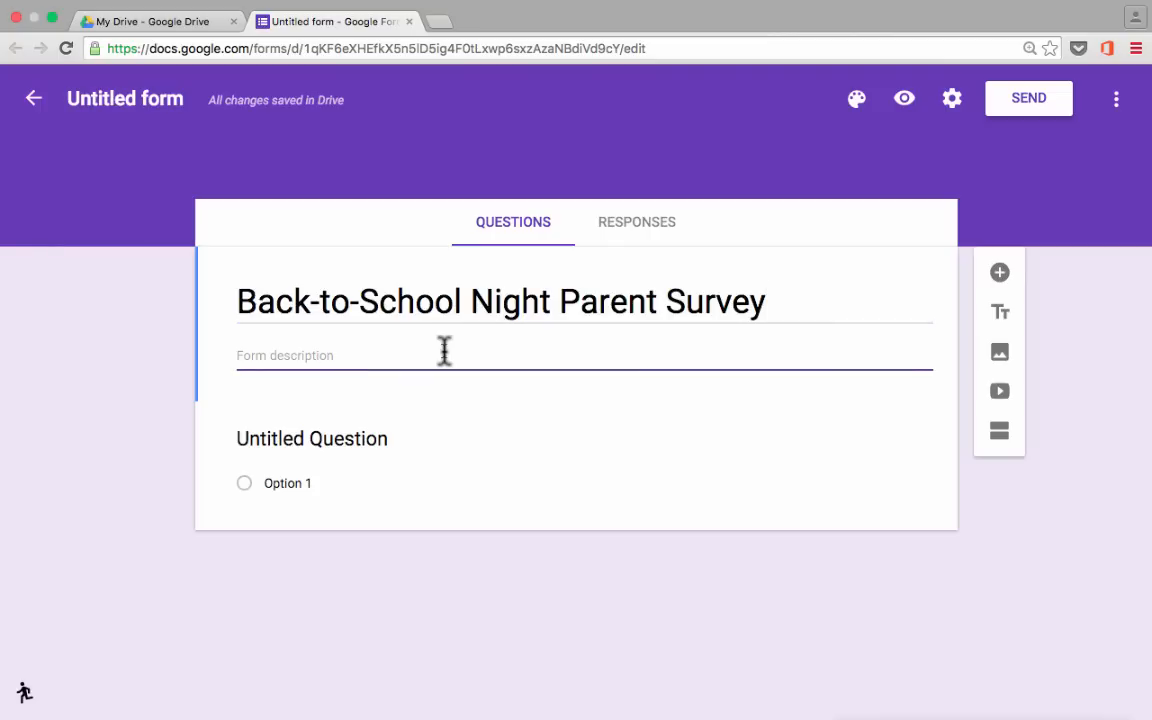
{"action": "type", "text": "Please fill out this form so we can stay in contact throughout the school year."}
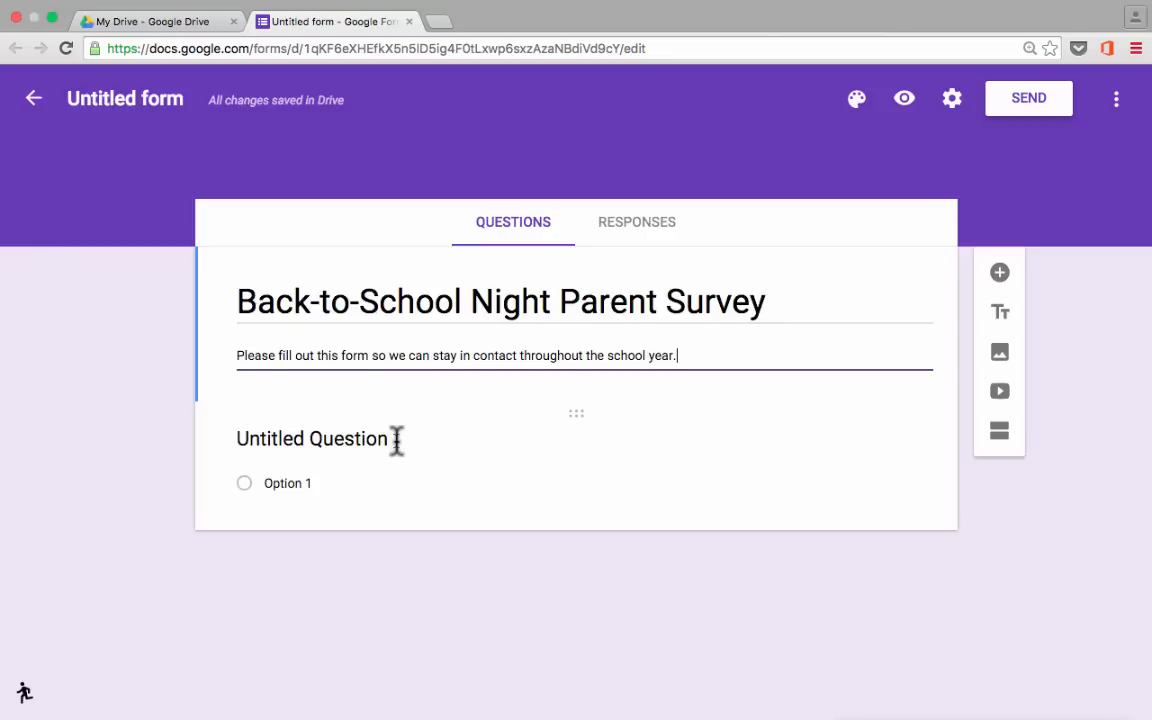
Replace the first question's 'Untitled Question' title with 'Parent Name'.
{"action": "left_click", "coordinate": [240, 440]}
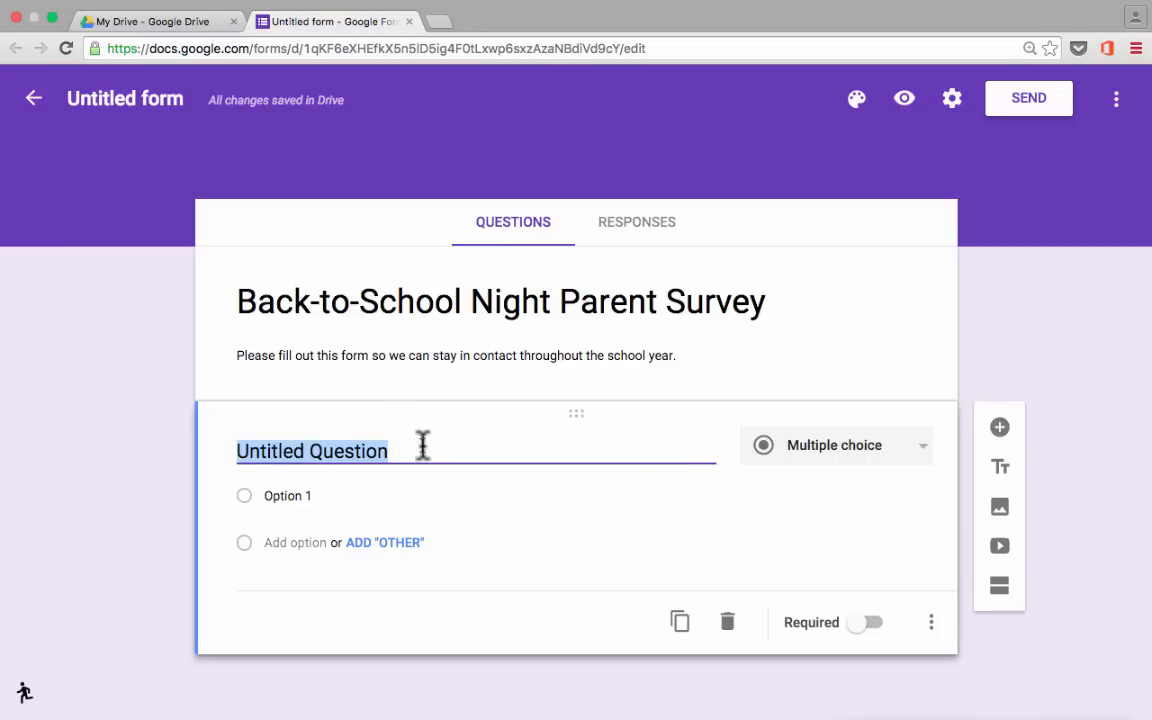
{"action": "key", "text": "BackSpace"}
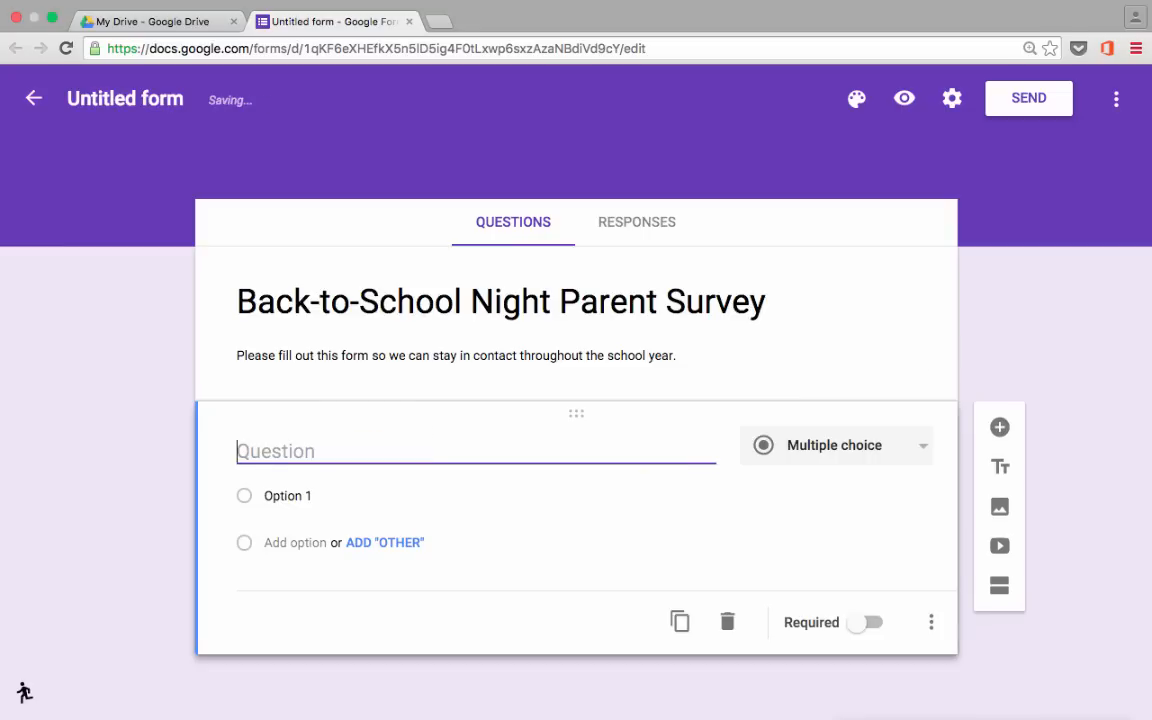
{"action": "type", "text": "Parent Na"}
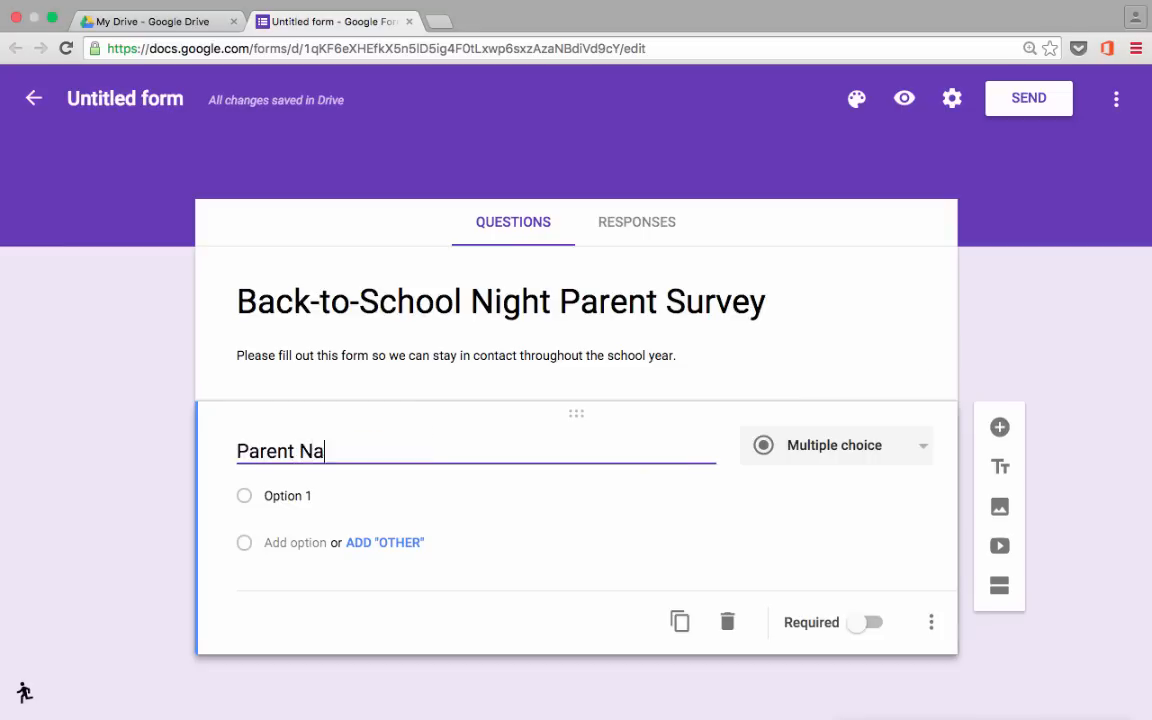
{"action": "type", "text": "me"}
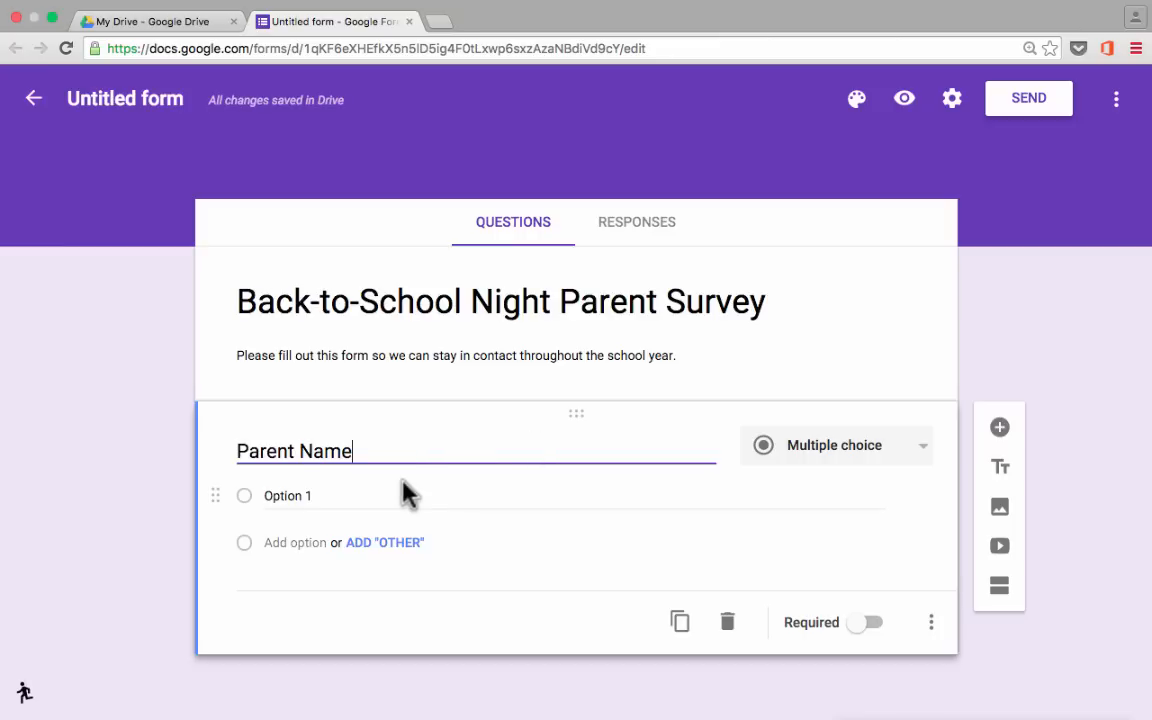
{"action": "left_click", "coordinate": [370, 500]}
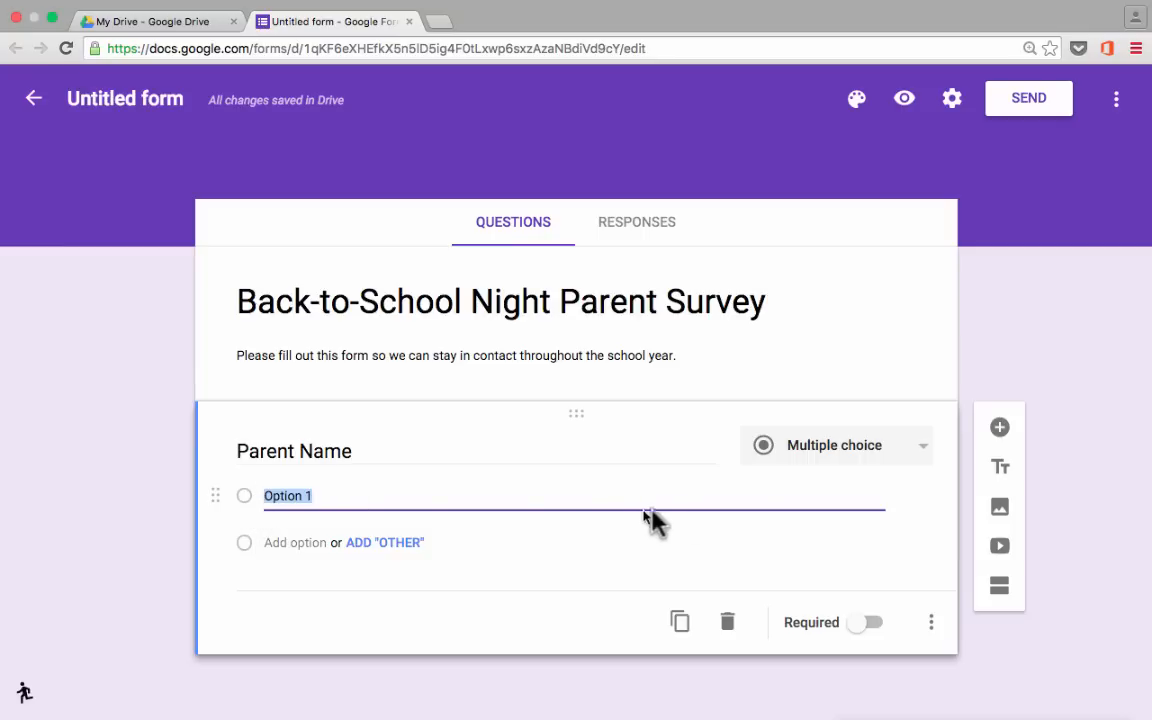
Change Parent Name to a Short answer question and mark it Required.
{"action": "left_click", "coordinate": [876, 456]}
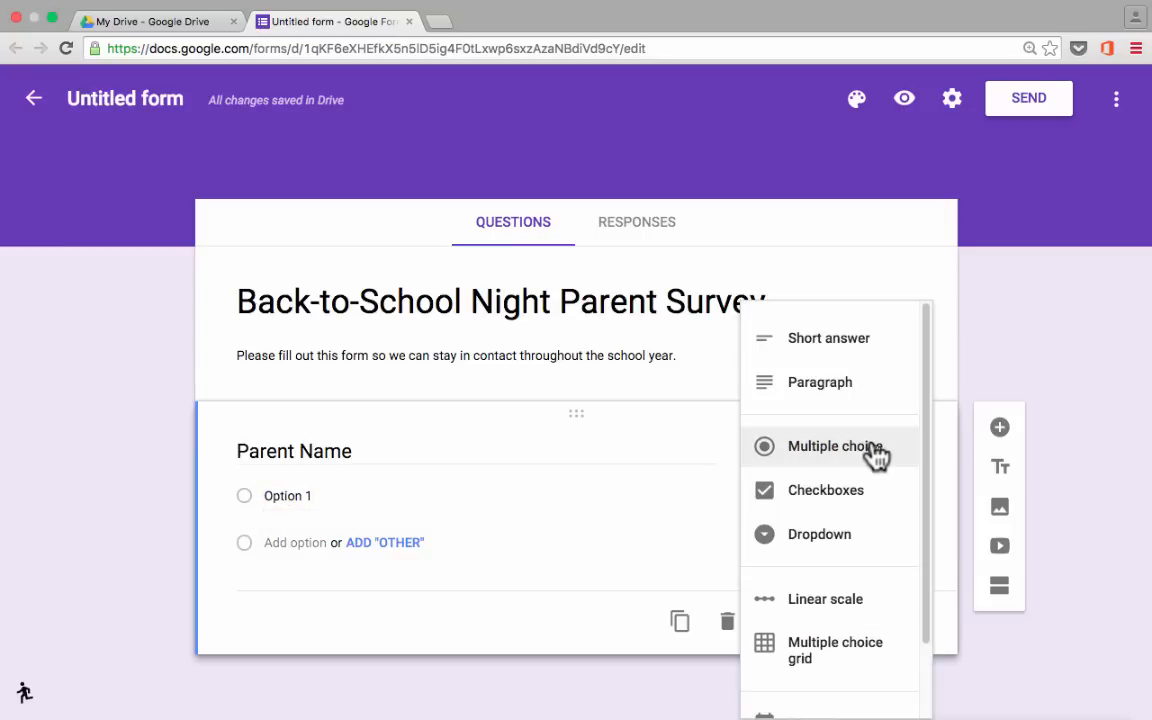
{"action": "left_click", "coordinate": [814, 345]}
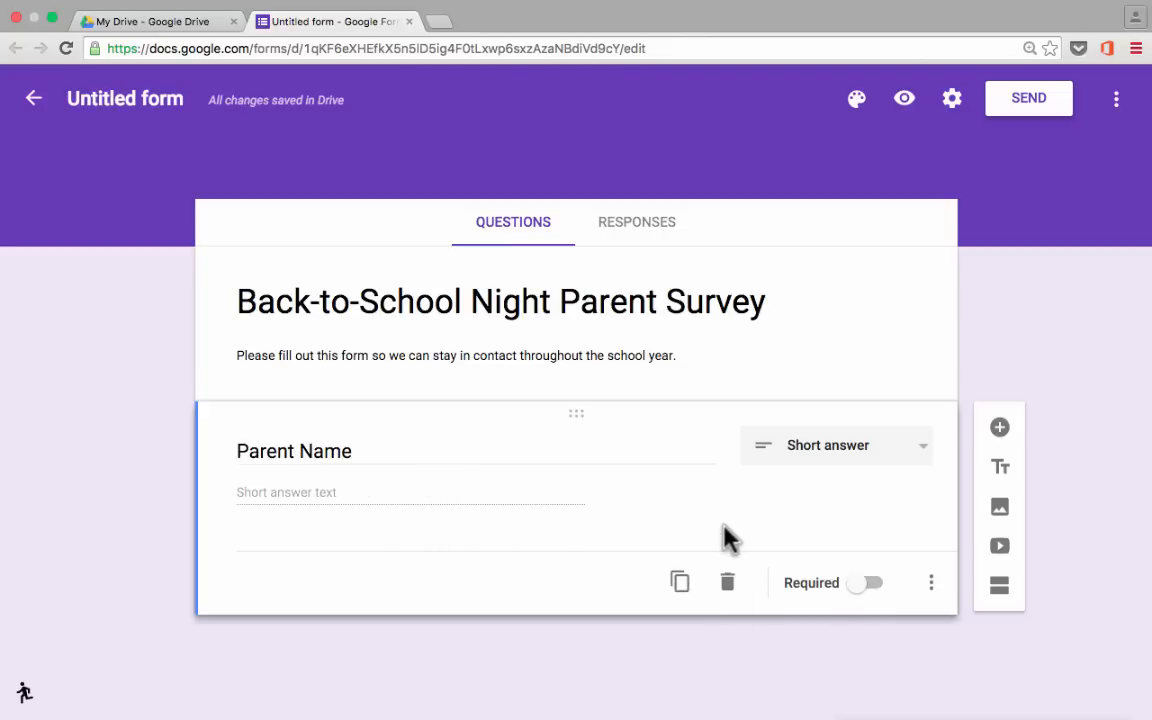
{"action": "left_click", "coordinate": [866, 590]}
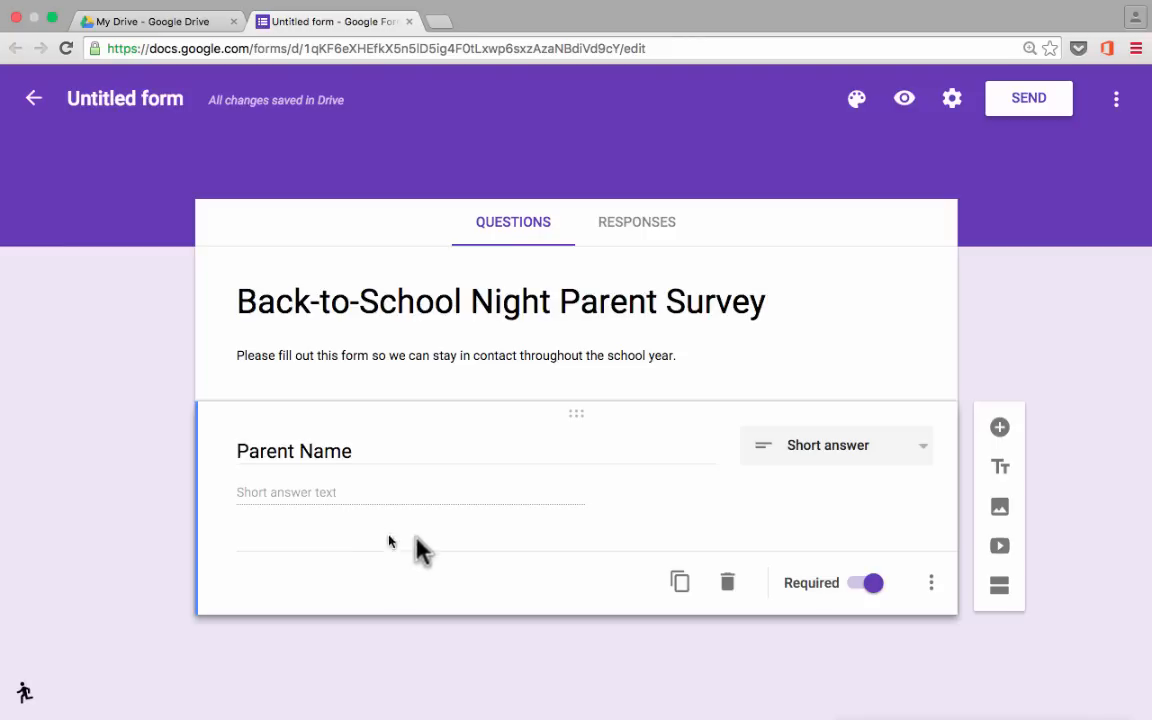
{"action": "left_click", "coordinate": [934, 582]}
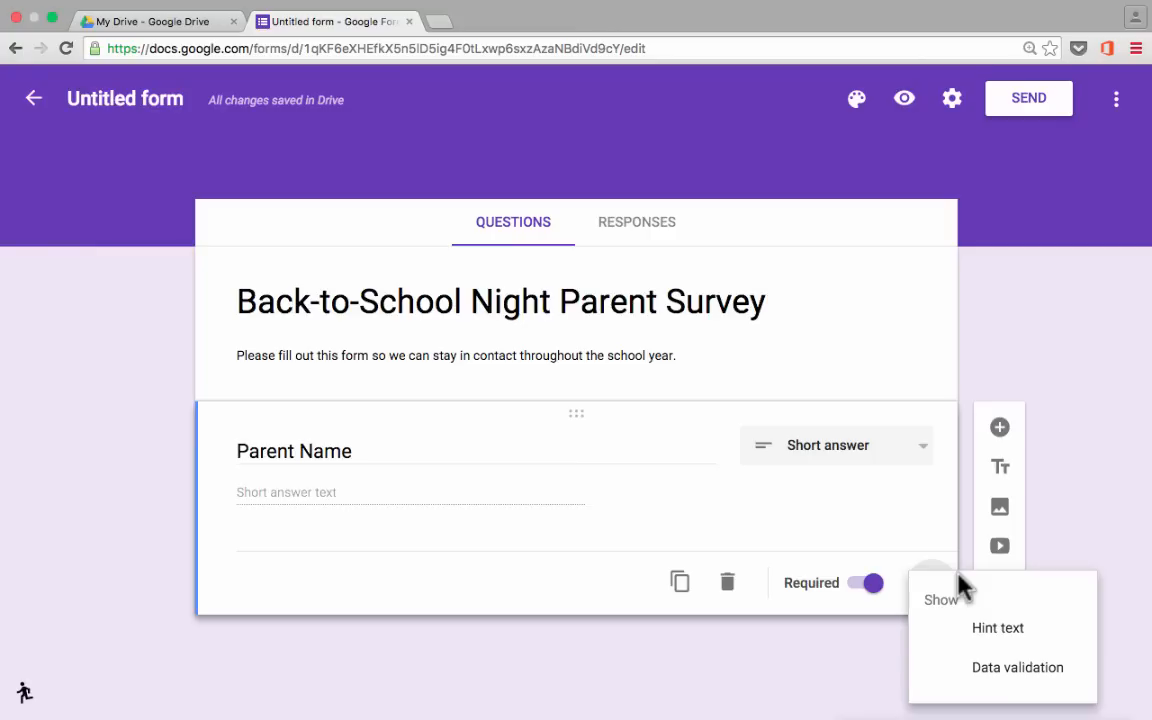
Turn hint text on and back off, then enable Data validation on Parent Name.
{"action": "left_click", "coordinate": [998, 628]}
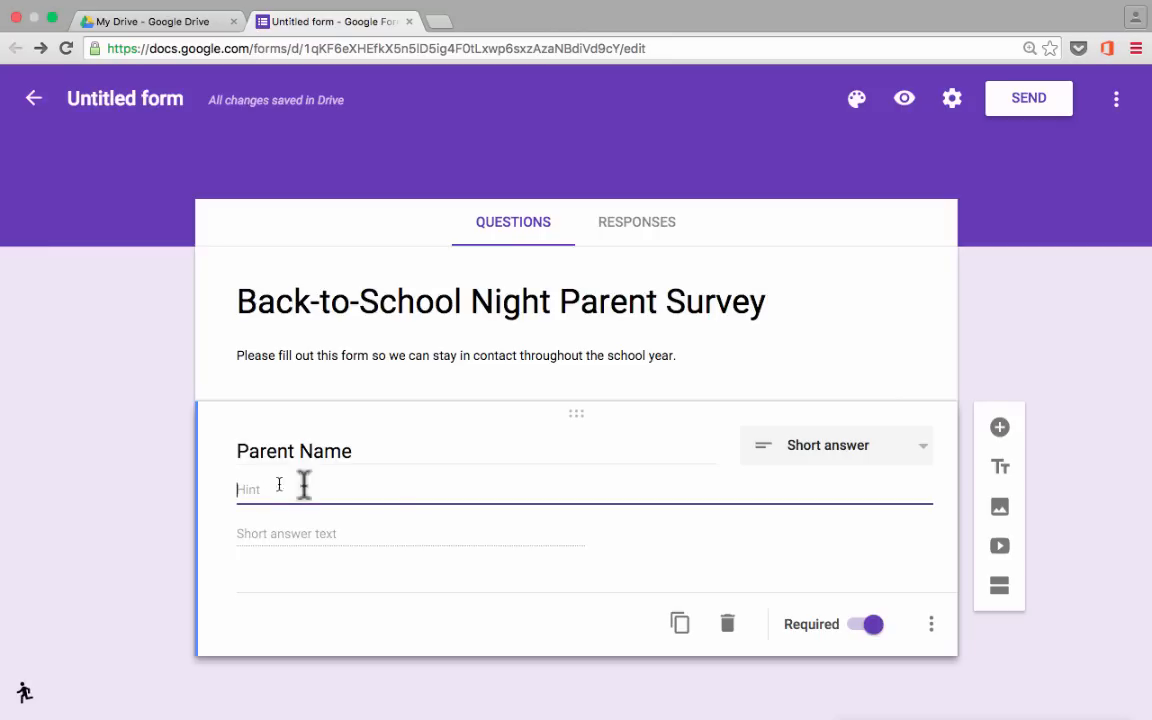
{"action": "left_click", "coordinate": [931, 624]}
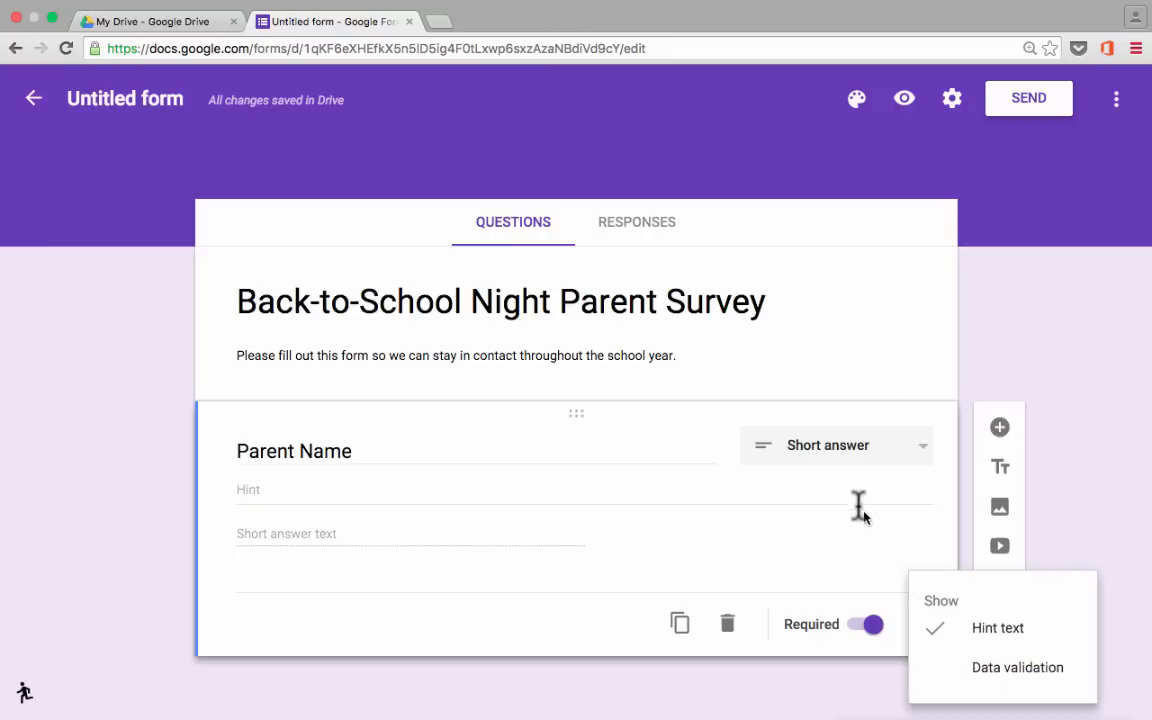
{"action": "left_click", "coordinate": [935, 630]}
{"action": "left_click", "coordinate": [931, 586]}
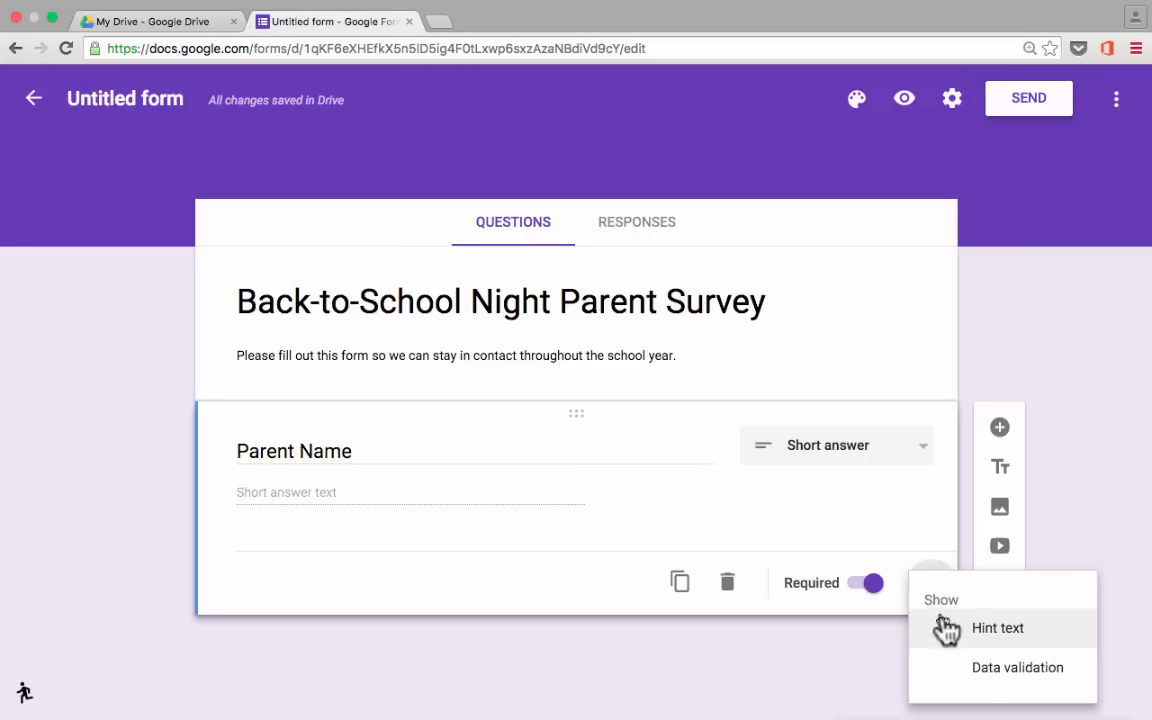
{"action": "left_click", "coordinate": [1016, 667]}
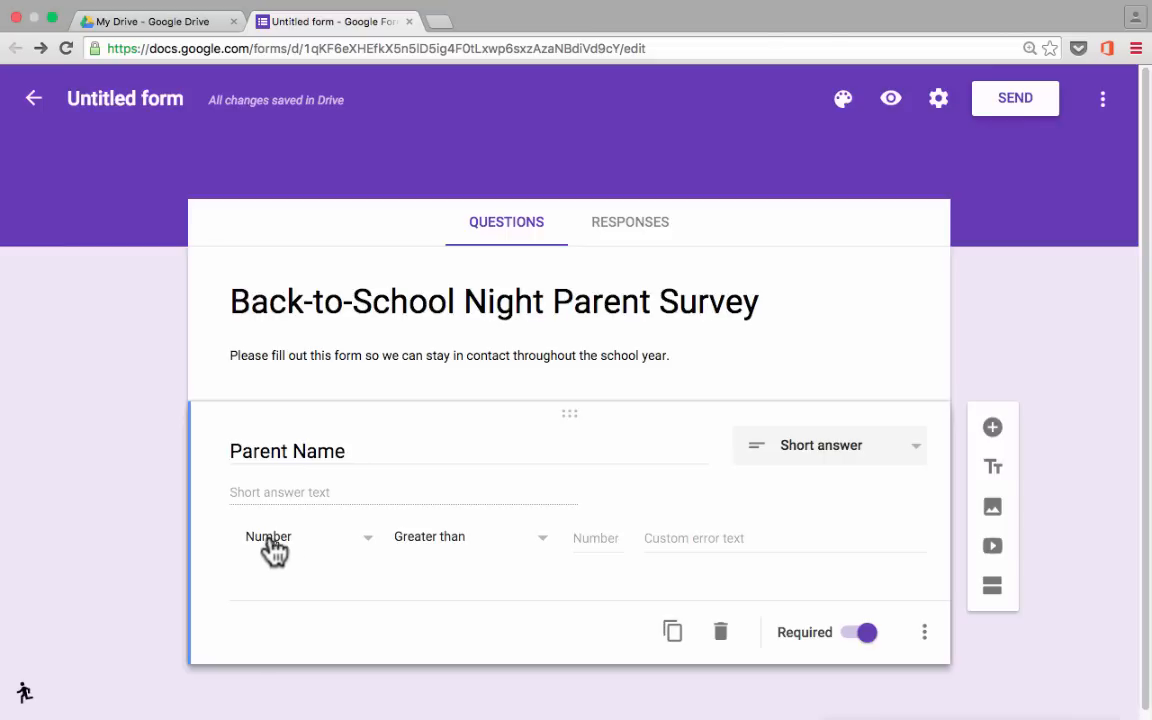
Keep the Number 'Greater than' rule with value 5, leave error text blank, and preview the form.
{"action": "left_click", "coordinate": [474, 540]}
{"action": "scroll", "coordinate": [550, 610], "scroll_direction": "down", "scroll_amount": 1}
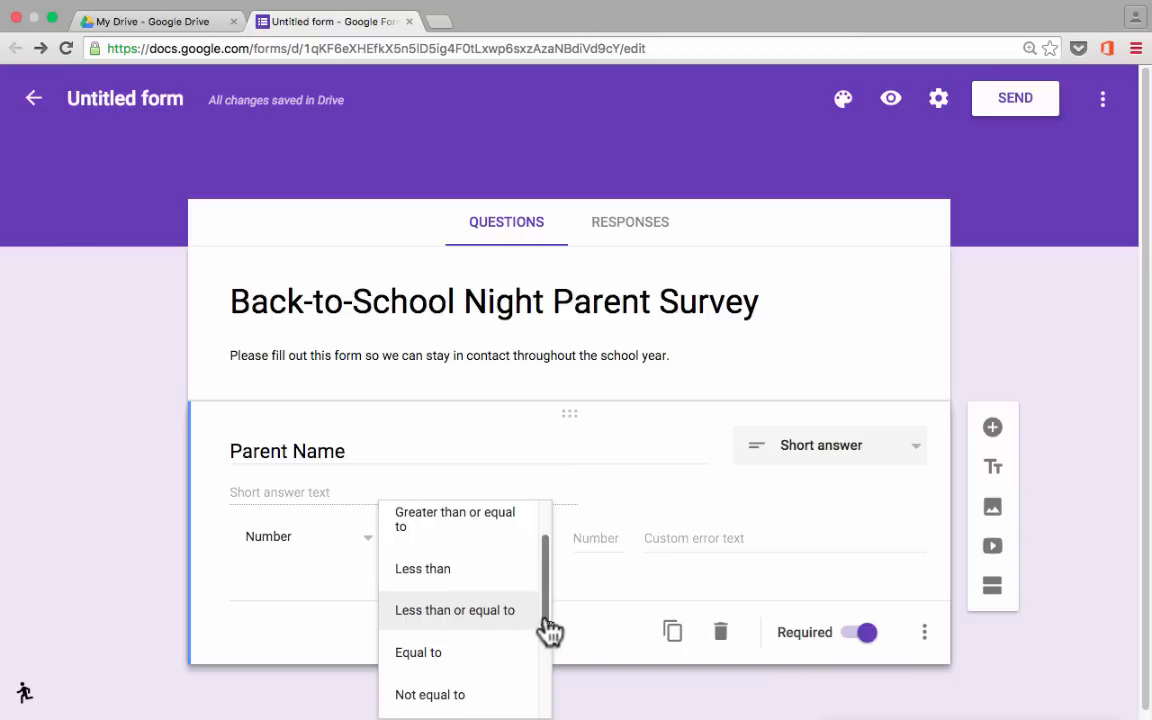
{"action": "left_click_drag", "start_coordinate": [545, 630], "coordinate": [547, 716]}
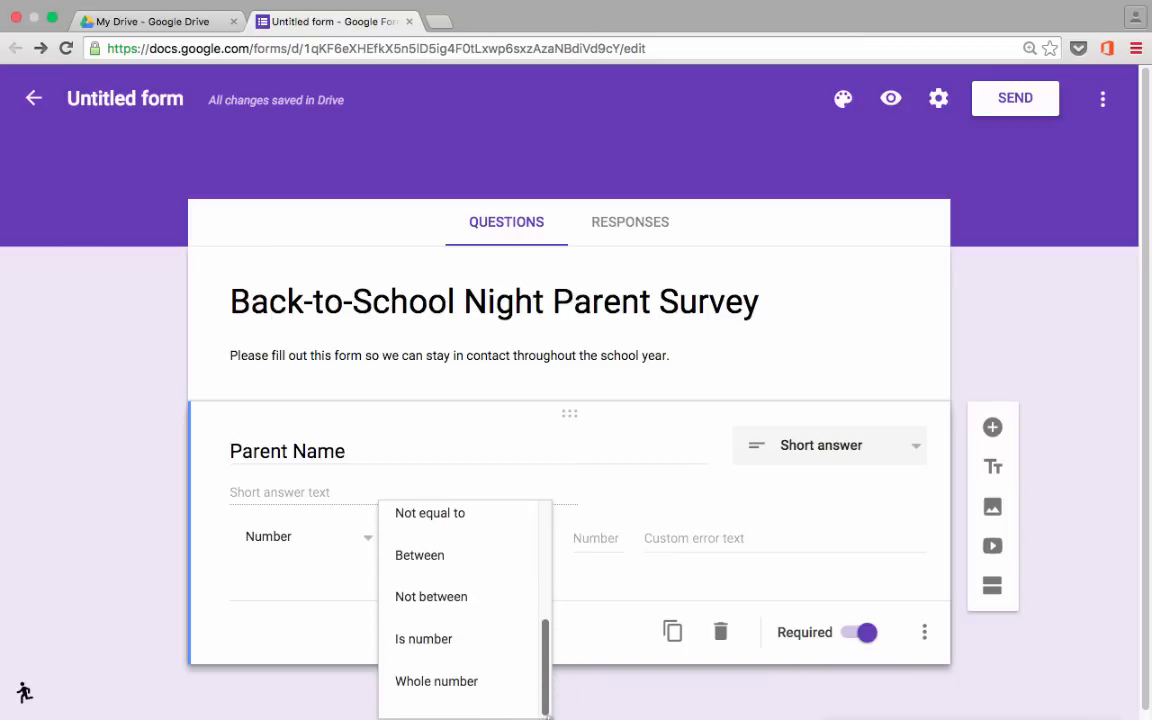
{"action": "left_click", "coordinate": [599, 640]}
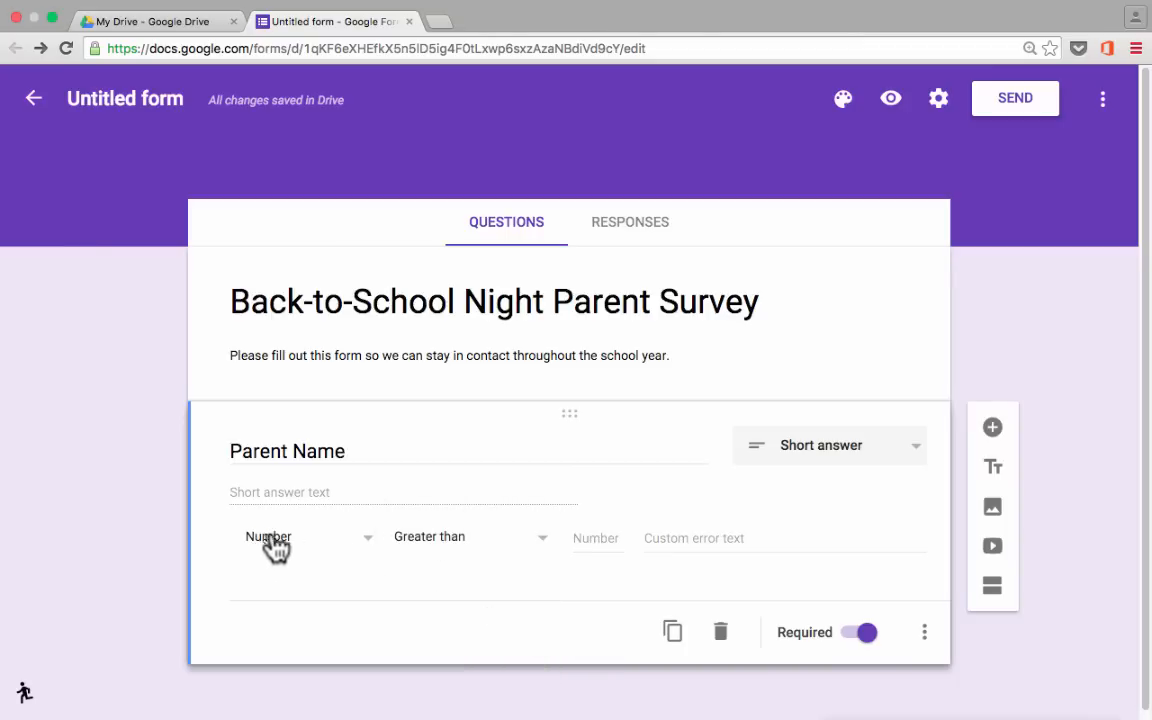
{"action": "left_click", "coordinate": [597, 533]}
{"action": "type", "text": "5"}
{"action": "left_click", "coordinate": [695, 540]}
{"action": "left_click", "coordinate": [650, 506]}
{"action": "left_click", "coordinate": [893, 112]}
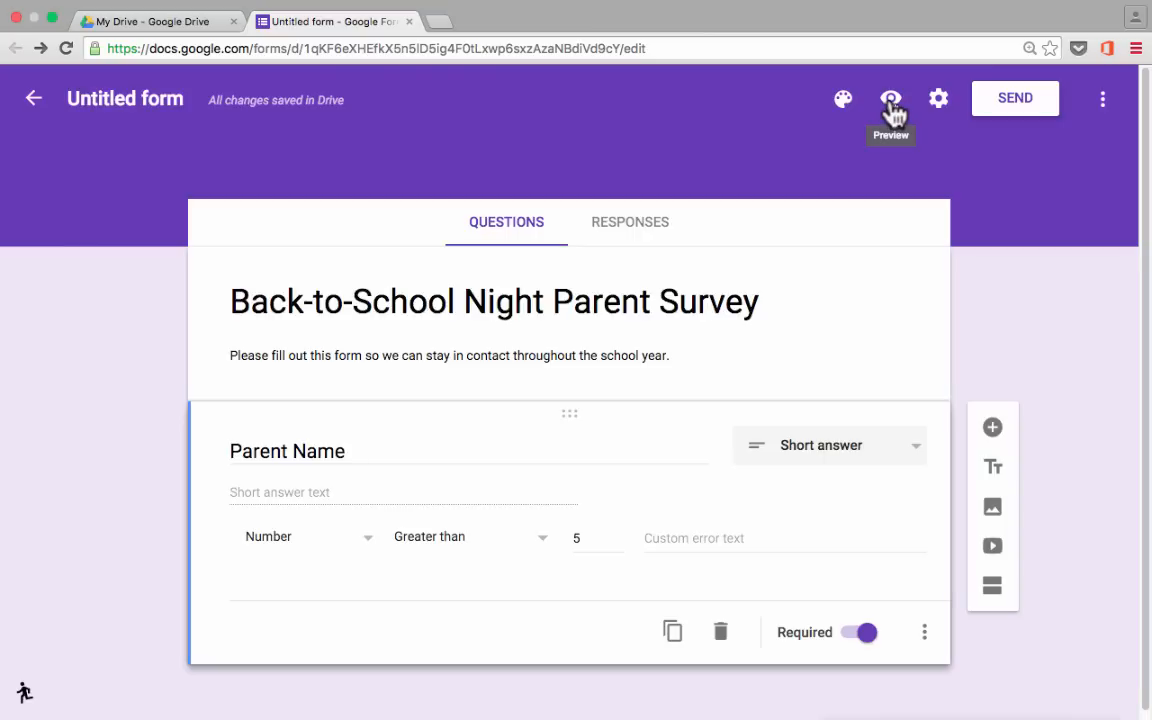
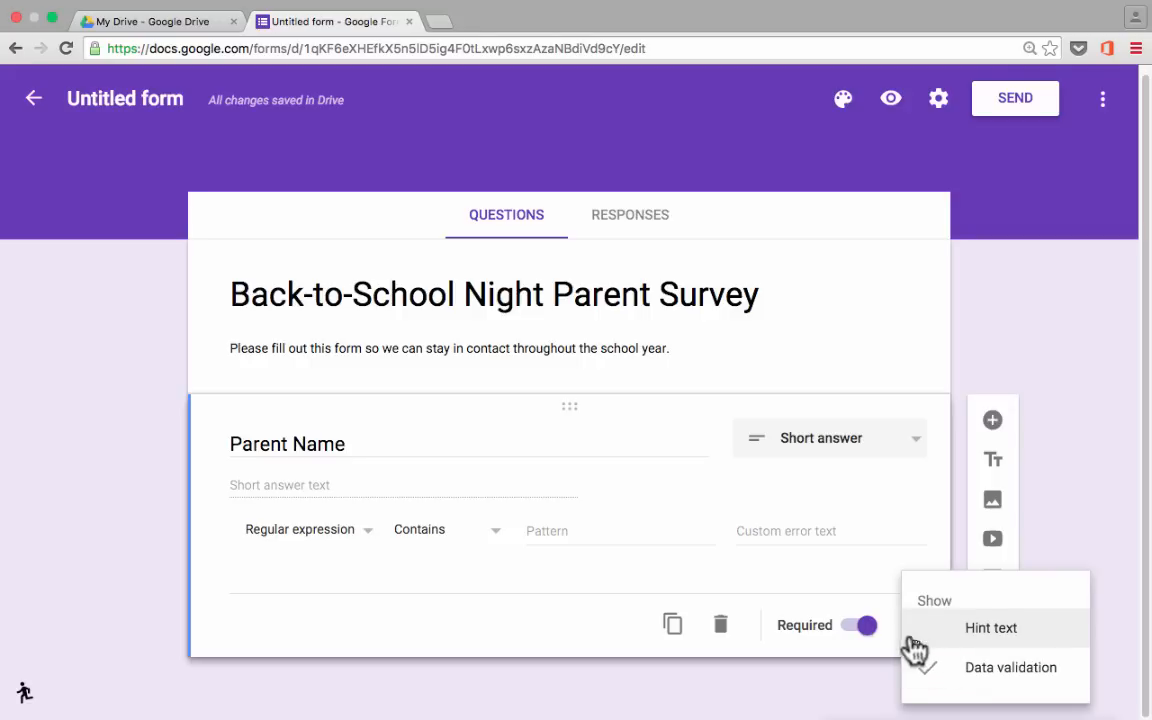
Turn off data validation on Parent Name while keeping it a required question.
{"action": "left_click", "coordinate": [838, 607]}
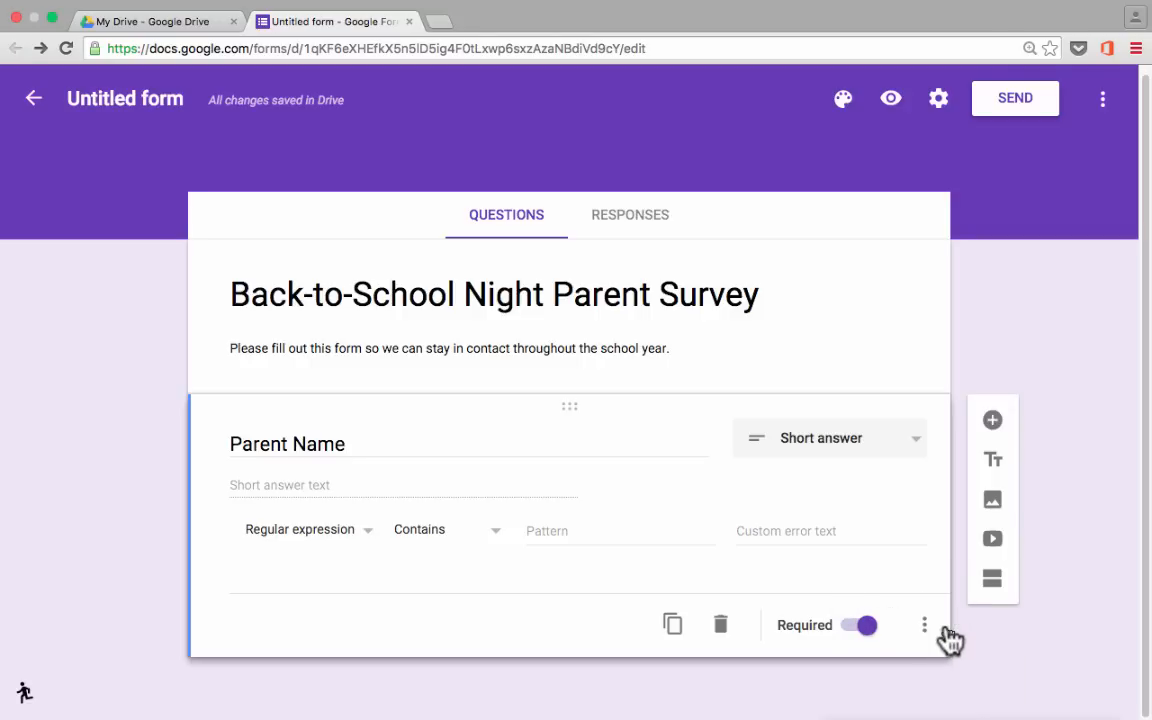
{"action": "left_click", "coordinate": [944, 630]}
{"action": "left_click", "coordinate": [932, 680]}
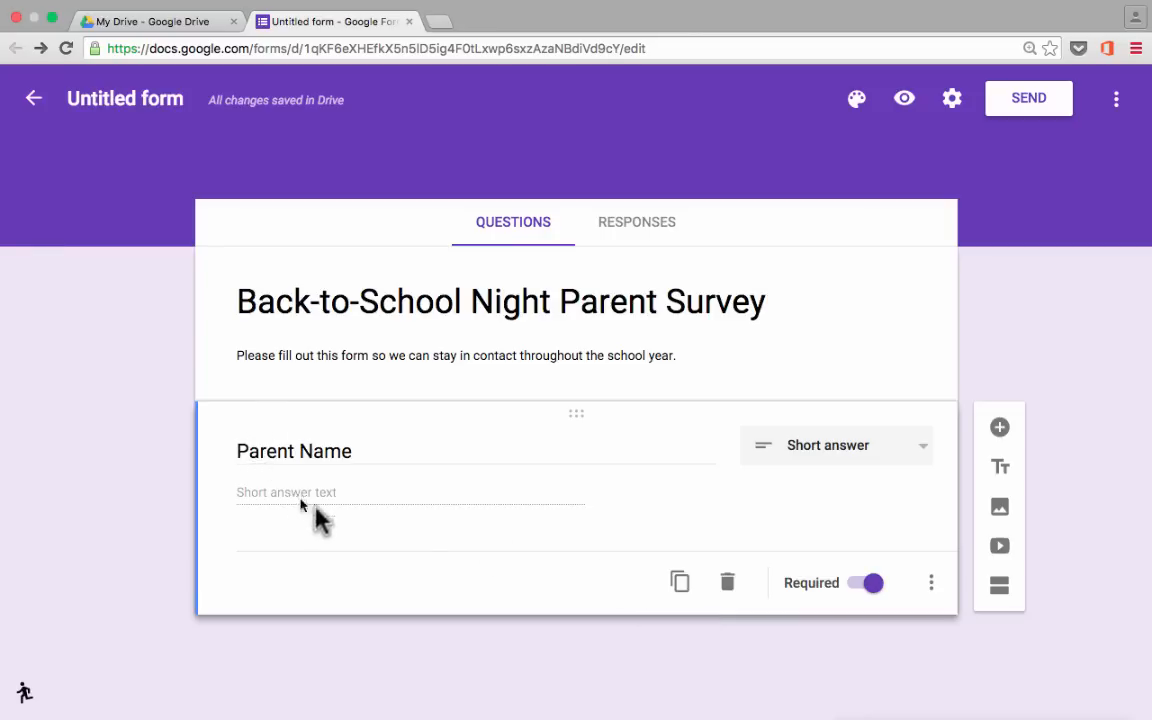
Duplicate the Parent Name question and retitle the copy 'Student Name'.
{"action": "left_click", "coordinate": [681, 586]}
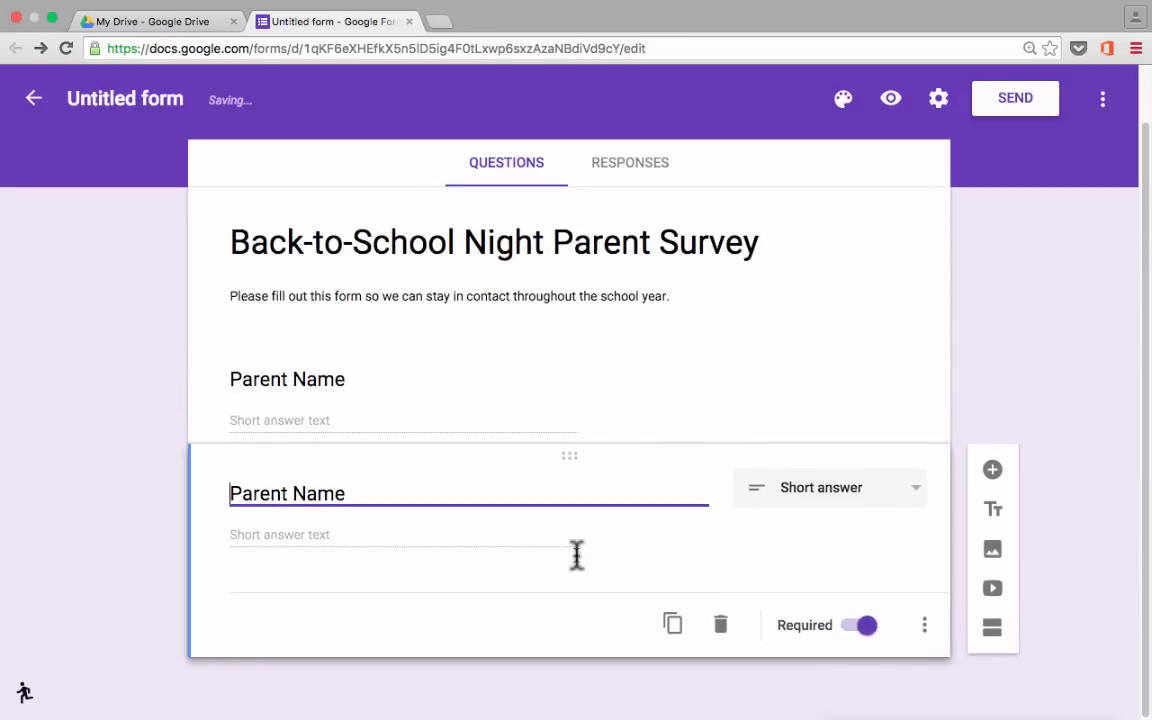
{"action": "double_click", "coordinate": [258, 490]}
{"action": "type", "text": "Student"}
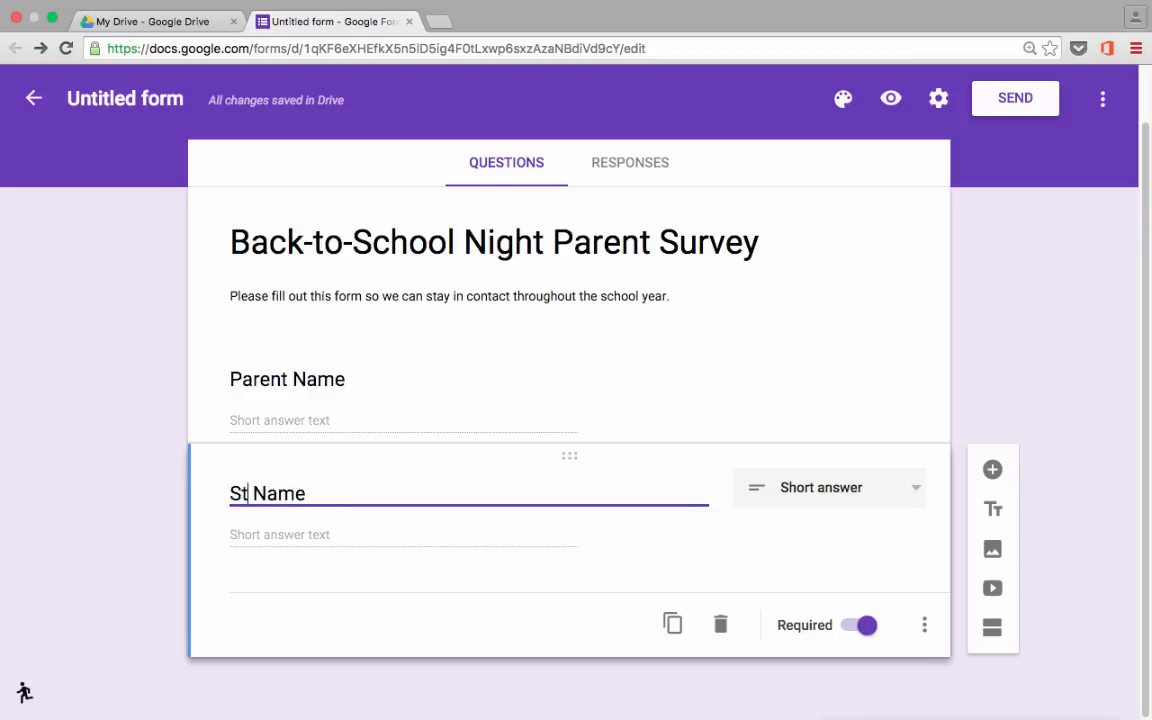
{"action": "left_click", "coordinate": [150, 540]}
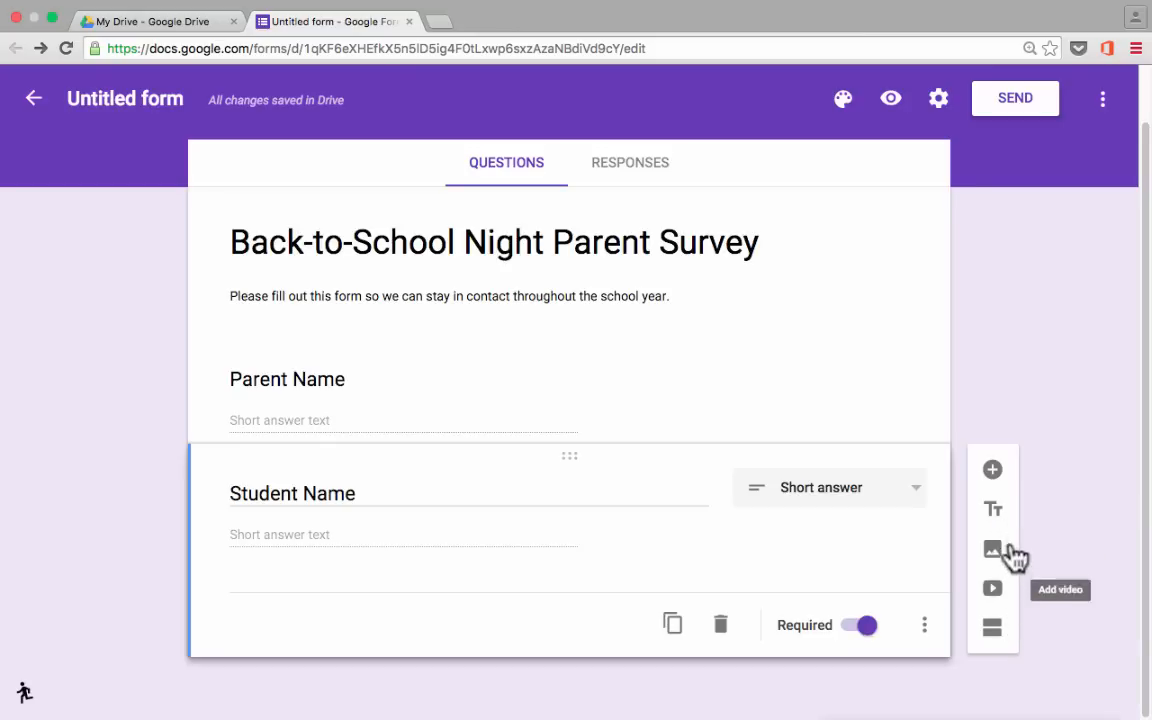
Add a multiple-choice question 'What grade is your student in?'.
{"action": "left_click", "coordinate": [995, 482]}
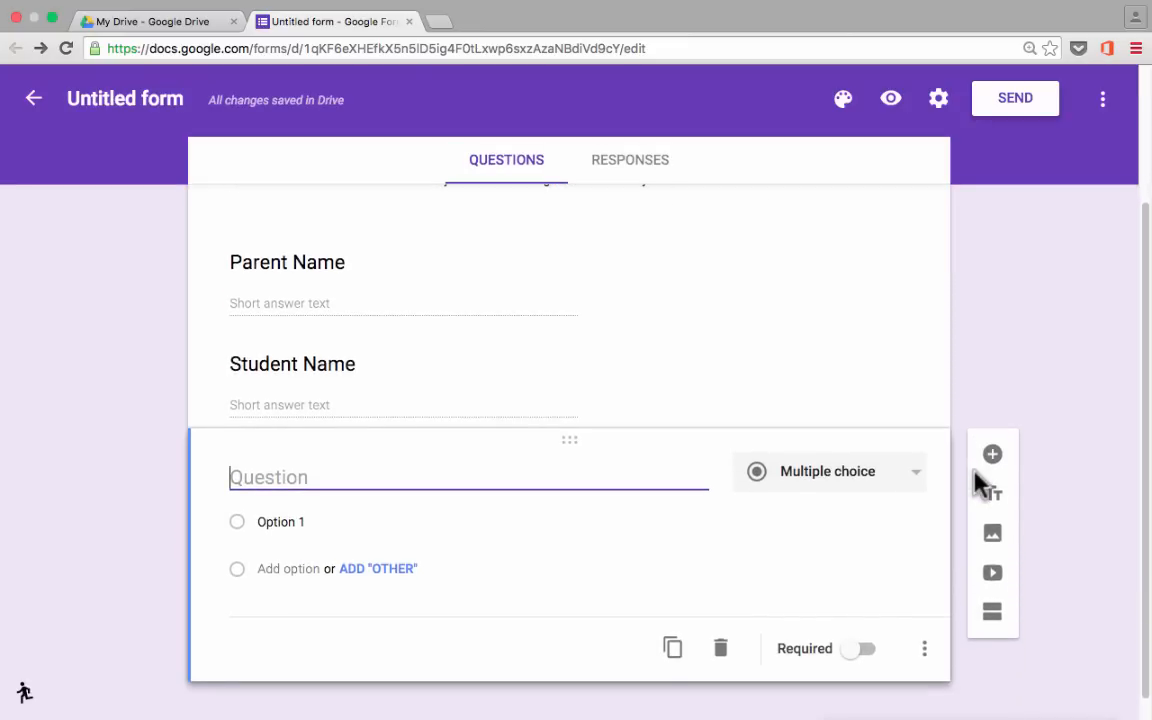
{"action": "type", "text": "Wh"}
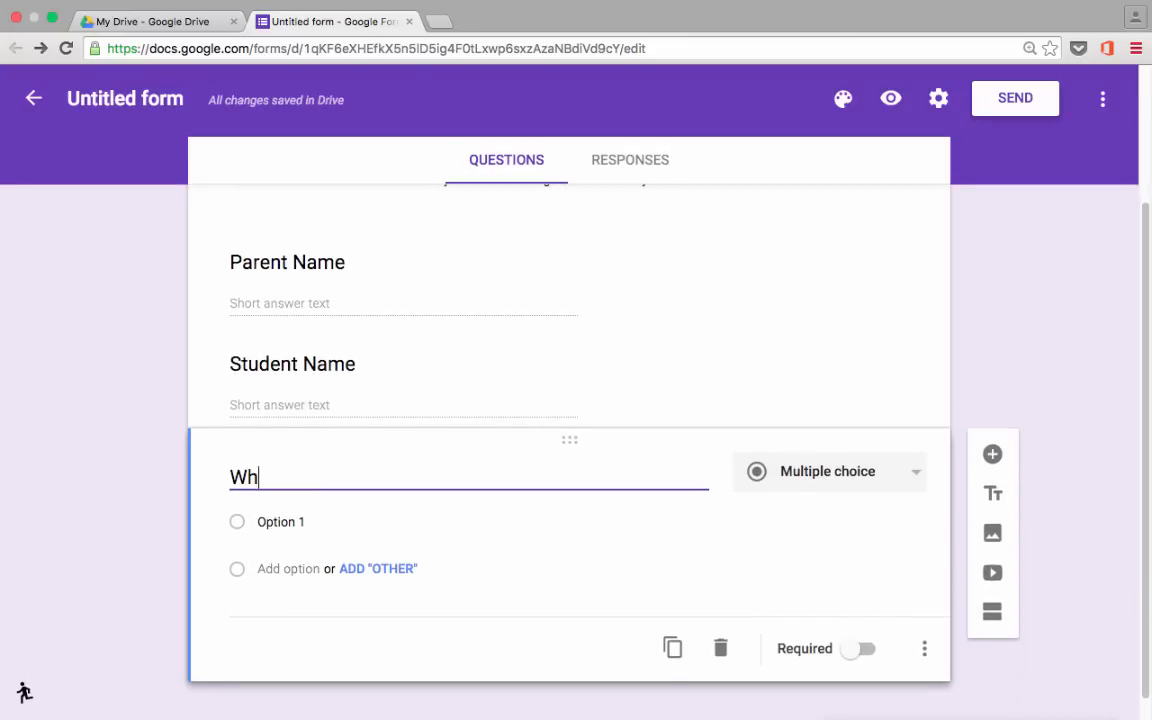
{"action": "type", "text": "at grade is your student in?"}
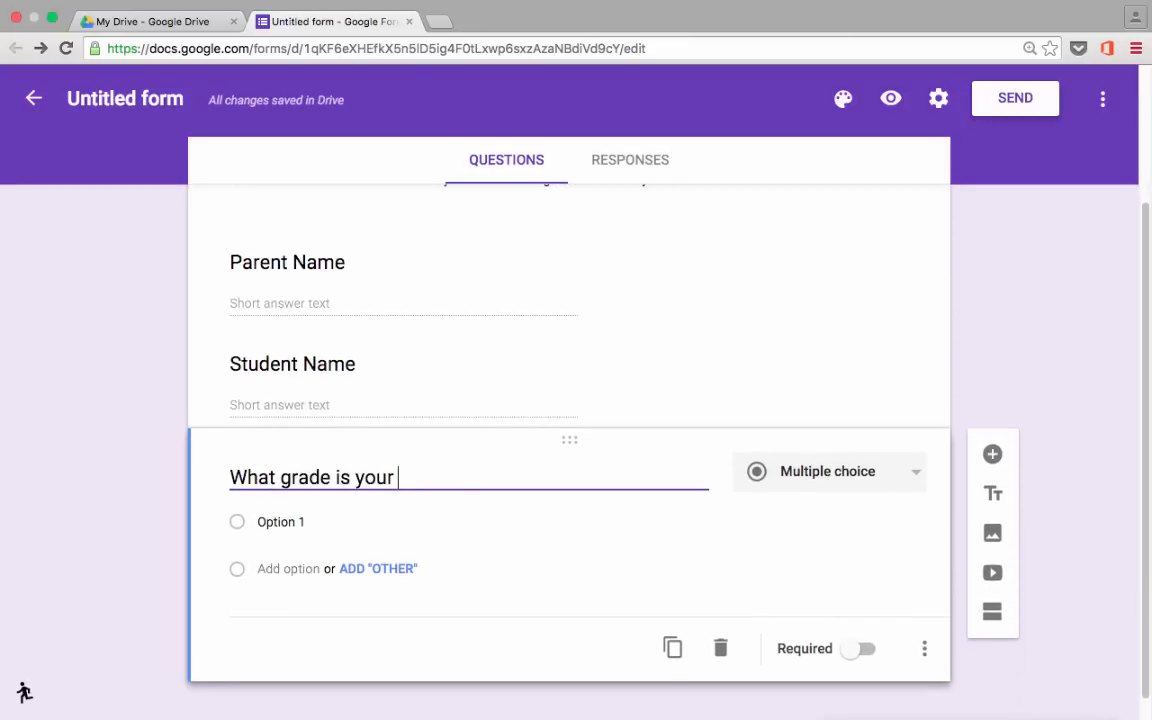
{"action": "left_click", "coordinate": [843, 488]}
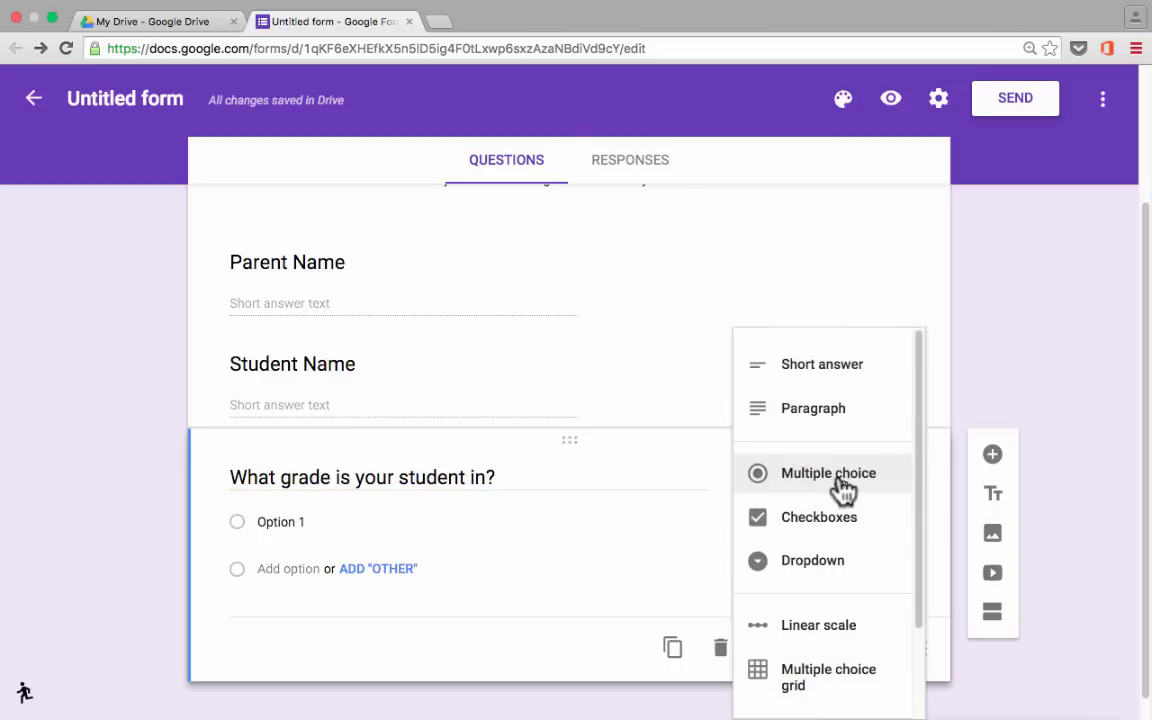
{"action": "left_click", "coordinate": [843, 488]}
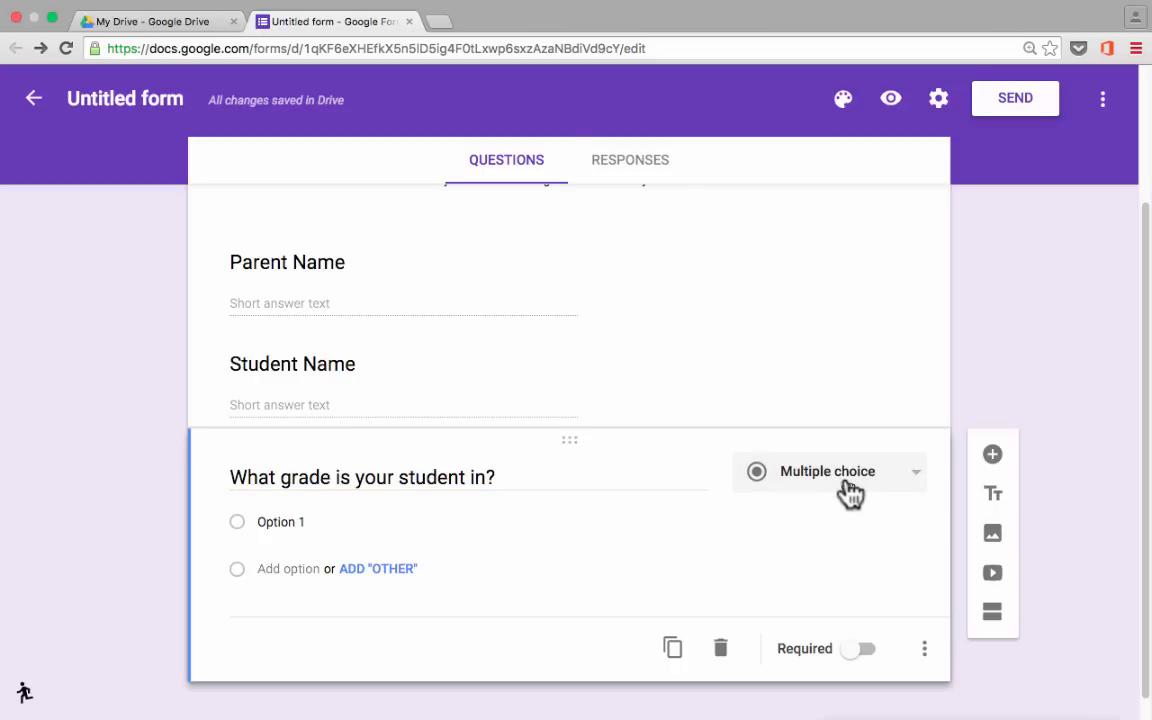
Give the grade question answers 7th, 8th and 9th and make it required.
{"action": "left_click", "coordinate": [298, 522]}
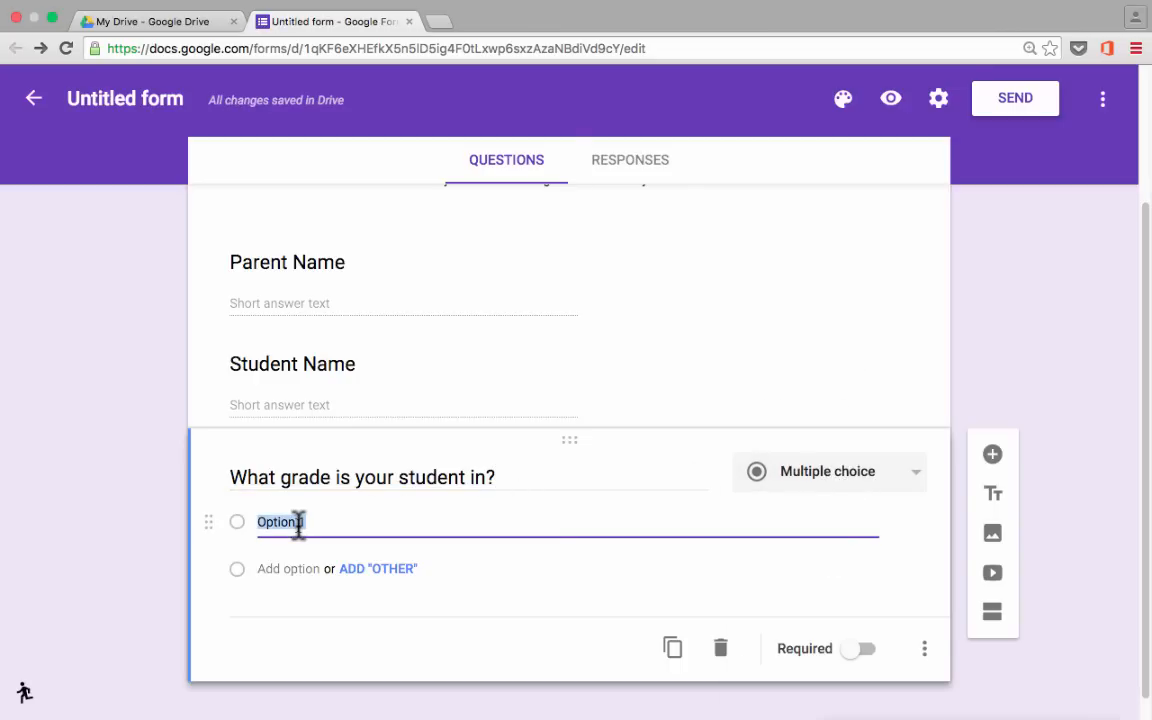
{"action": "type", "text": "7th"}
{"action": "key", "text": "Return"}
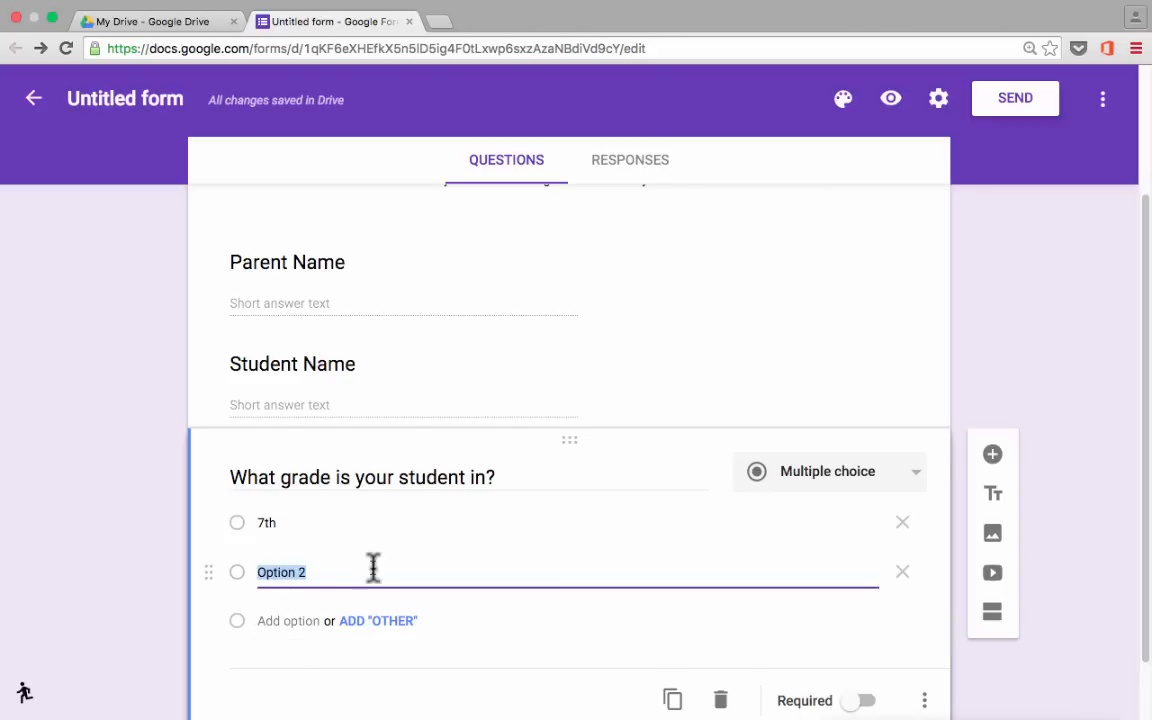
{"action": "type", "text": "8th"}
{"action": "left_click", "coordinate": [278, 622]}
{"action": "type", "text": "9th"}
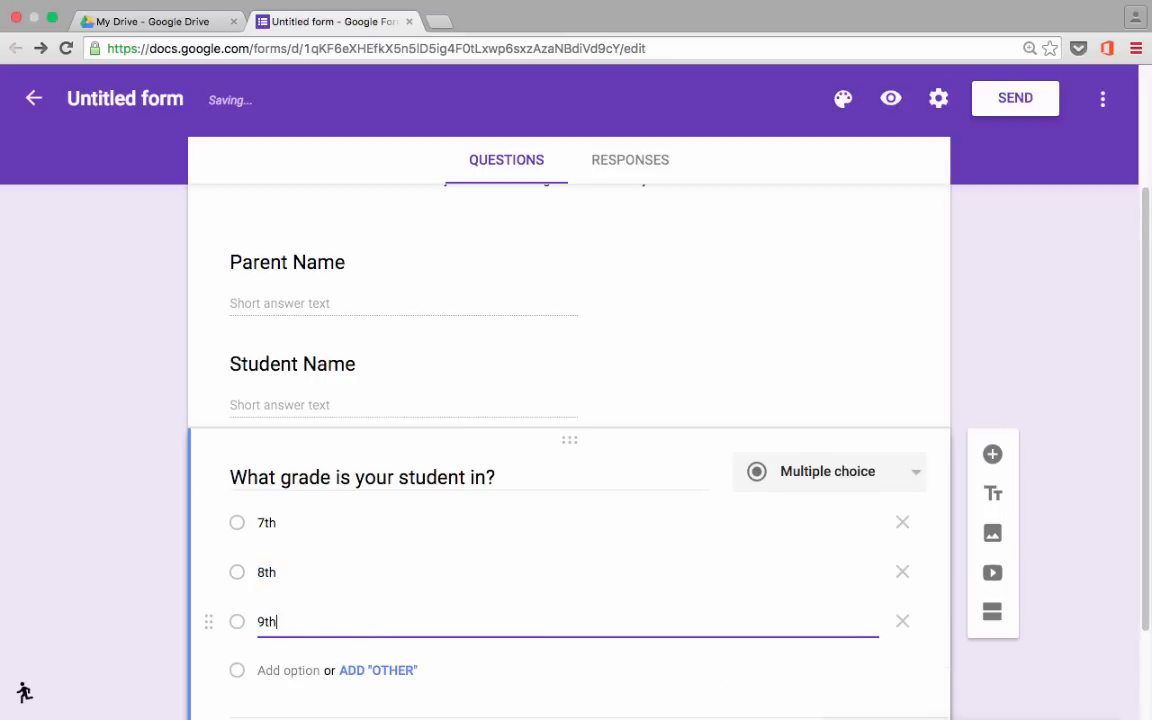
{"action": "scroll", "coordinate": [872, 500], "scroll_direction": "down", "scroll_amount": 1}
{"action": "scroll", "coordinate": [872, 500], "scroll_direction": "down", "scroll_amount": 2}
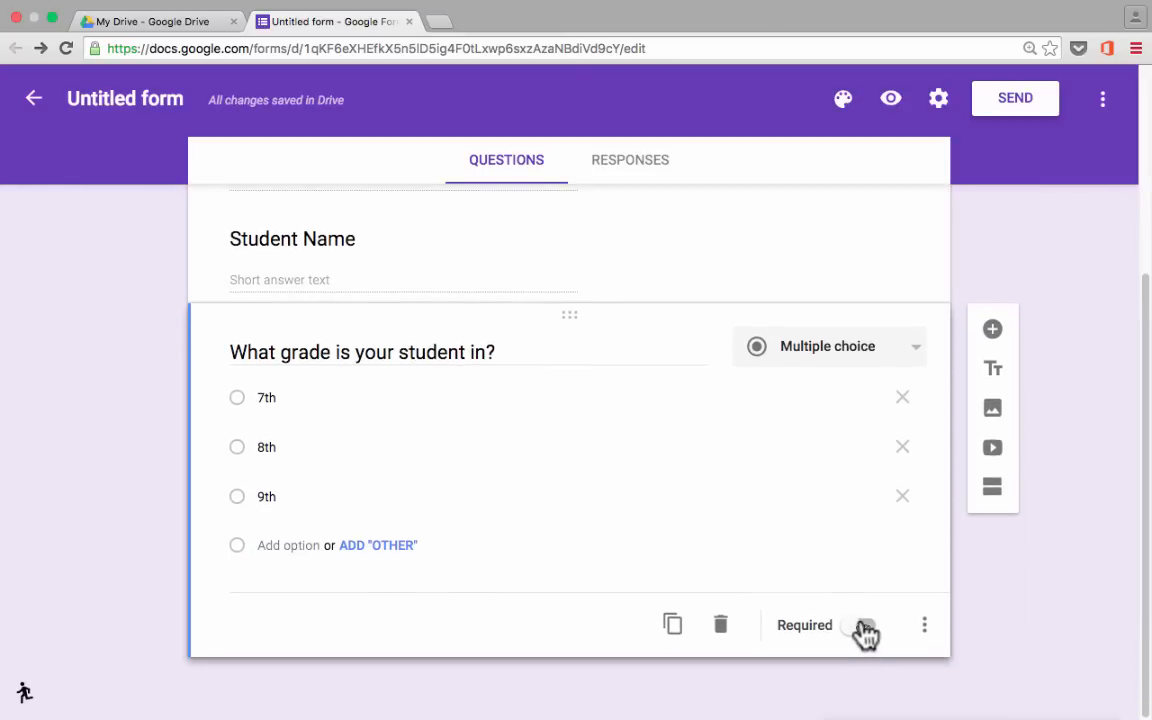
{"action": "left_click", "coordinate": [860, 627]}
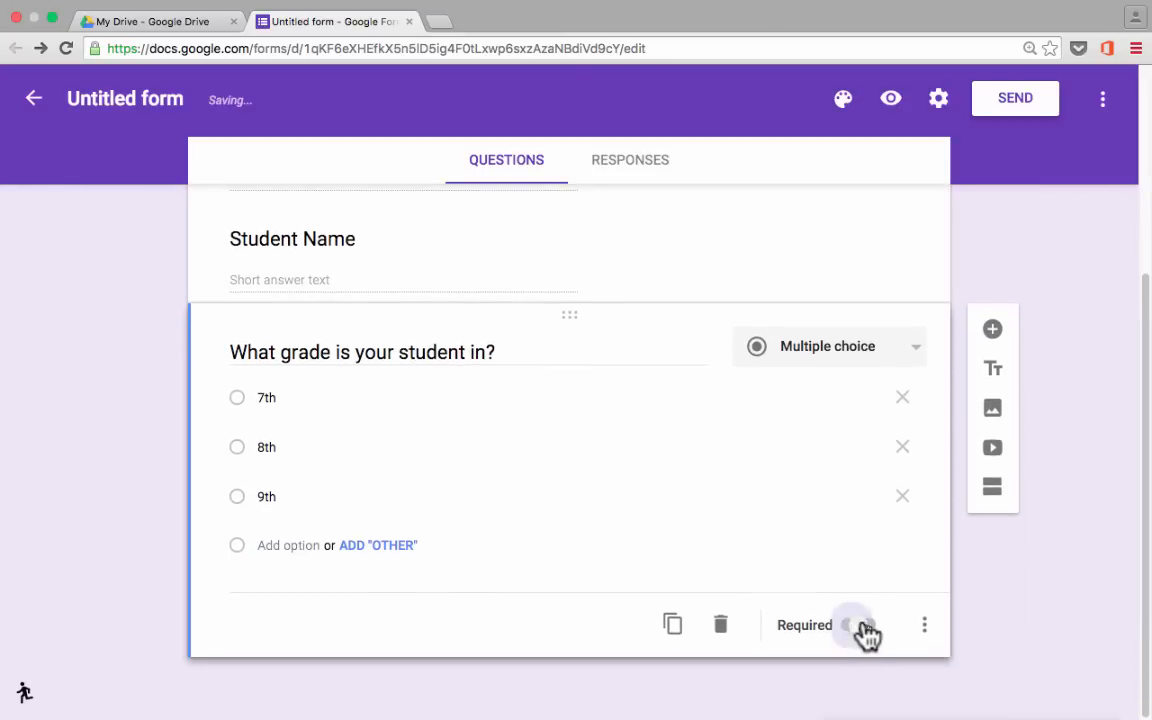
{"action": "left_click", "coordinate": [926, 628]}
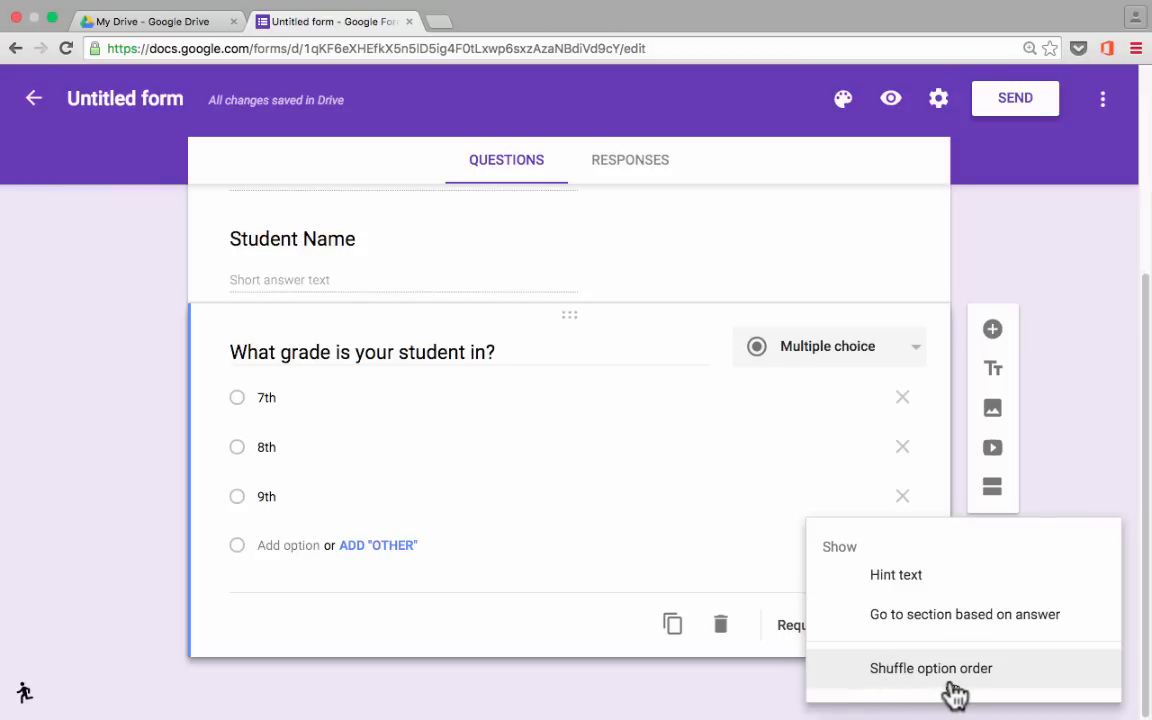
Enable 'Go to section based on answer', leaving each grade on 'Continue to next section'.
{"action": "left_click", "coordinate": [948, 615]}
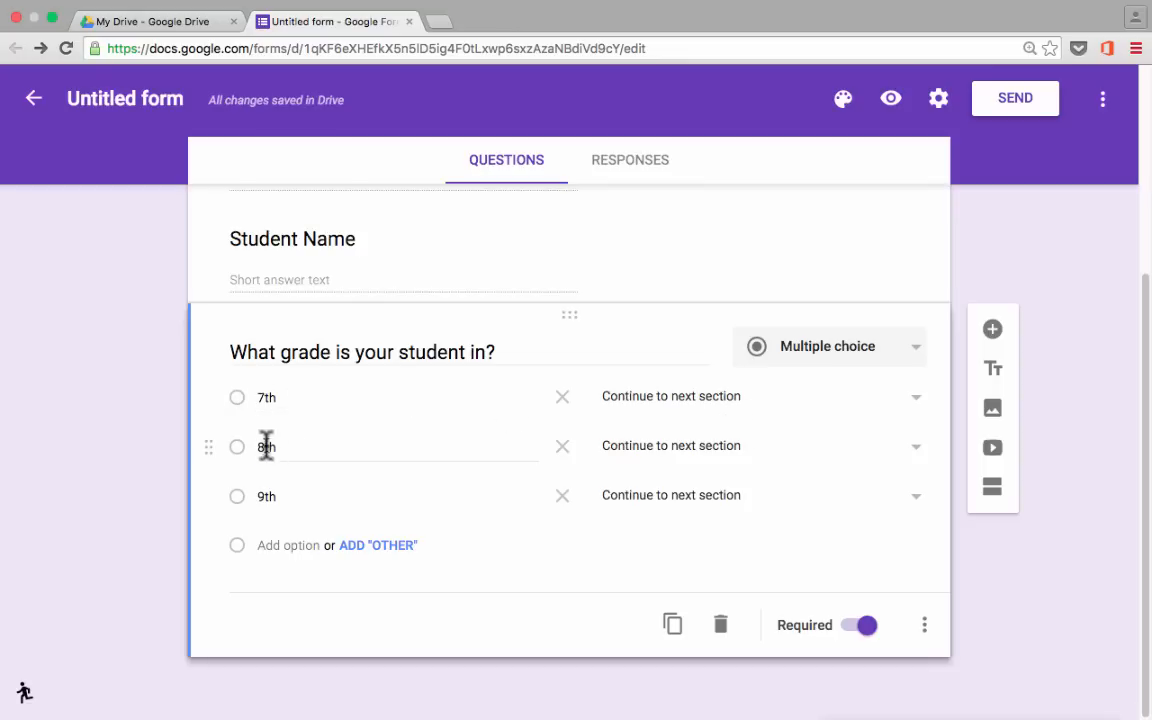
{"action": "left_click", "coordinate": [730, 450]}
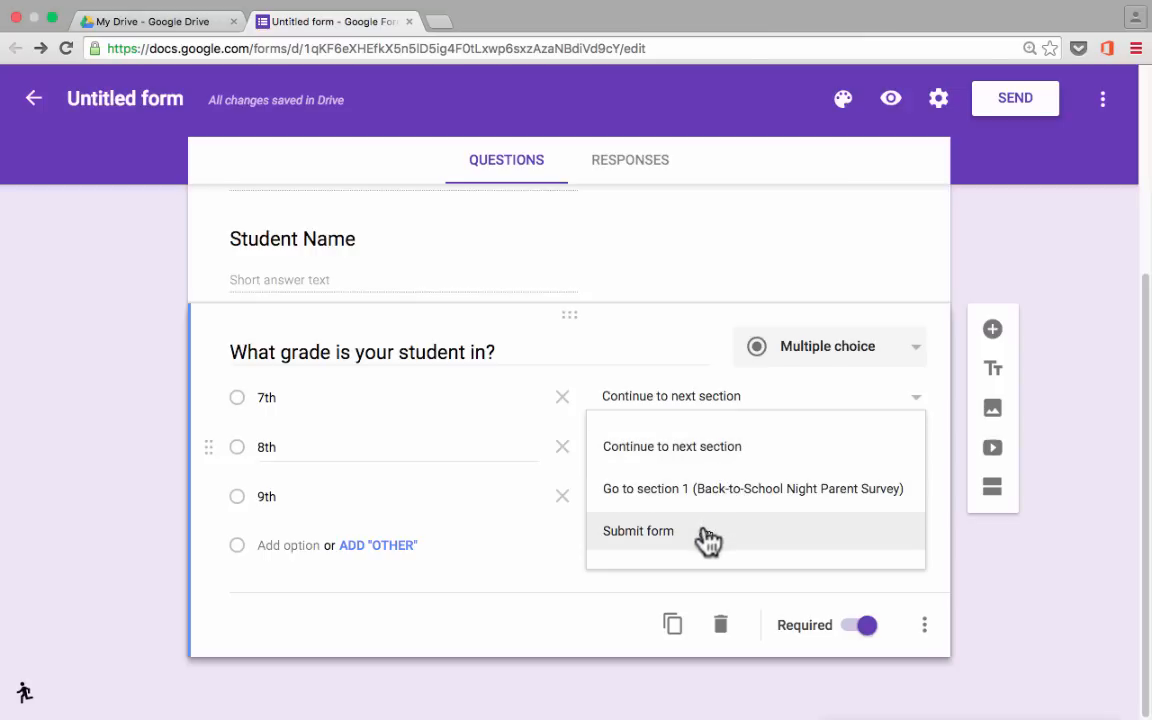
{"action": "left_click", "coordinate": [487, 599]}
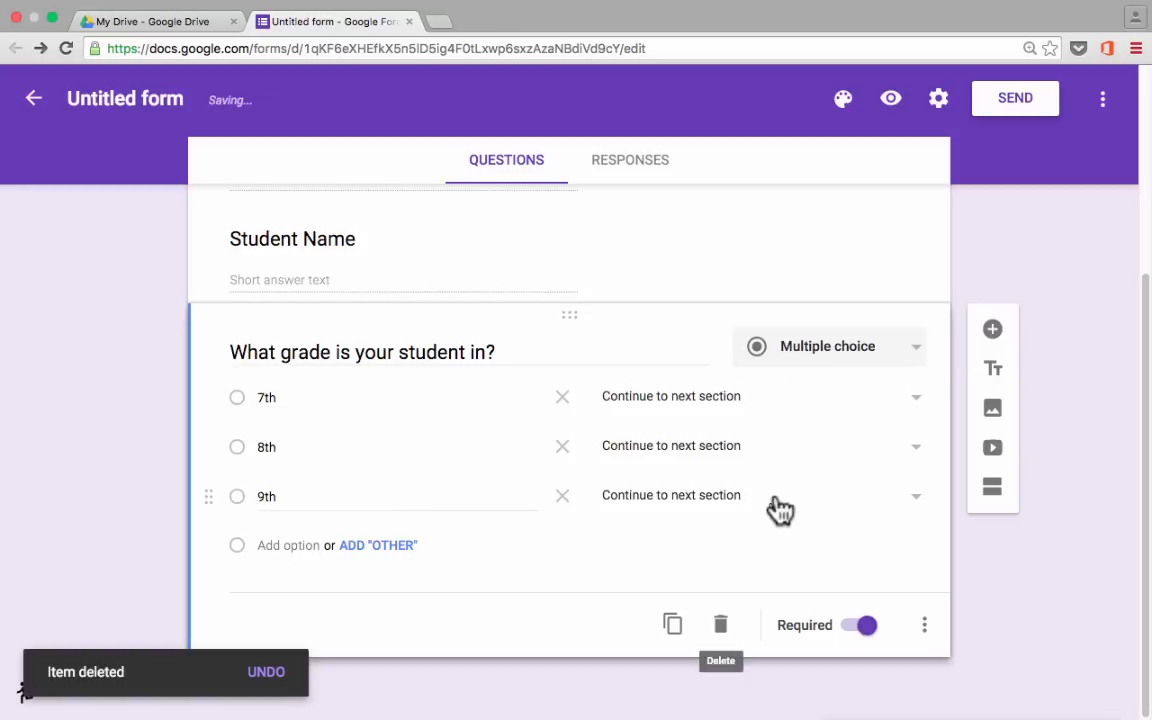
Add a new question below the grade question and change its type to Dropdown.
{"action": "left_click", "coordinate": [992, 330]}
{"action": "left_click", "coordinate": [775, 452]}
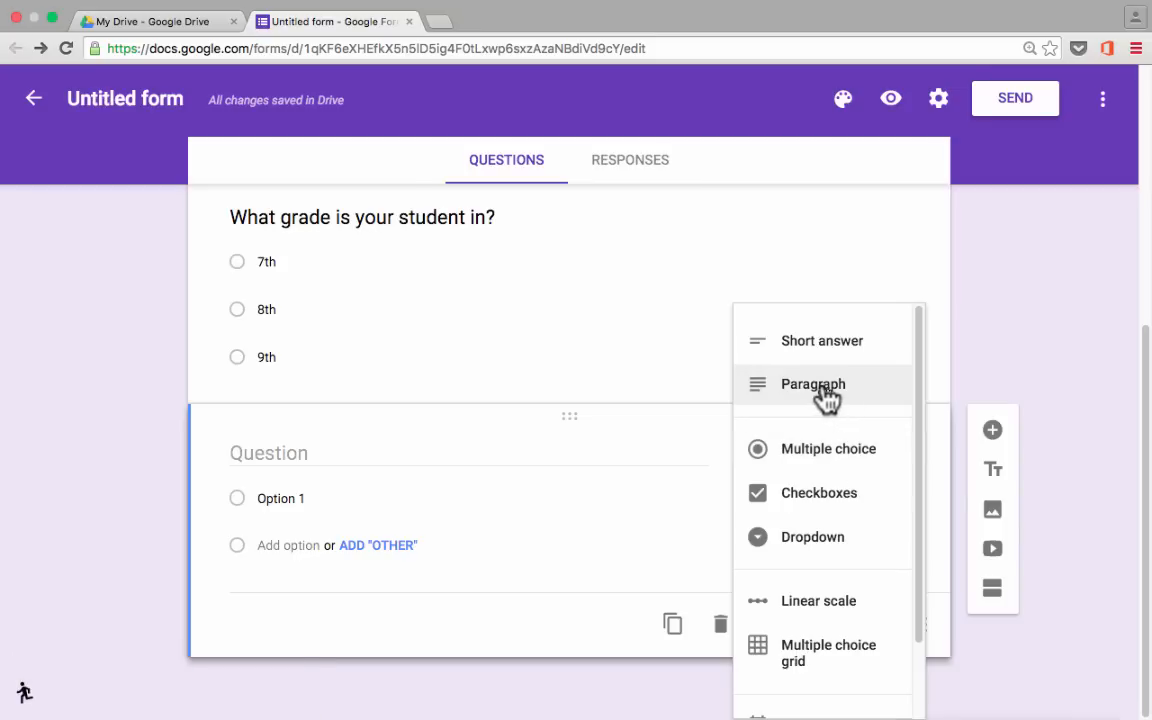
{"action": "left_click", "coordinate": [765, 497]}
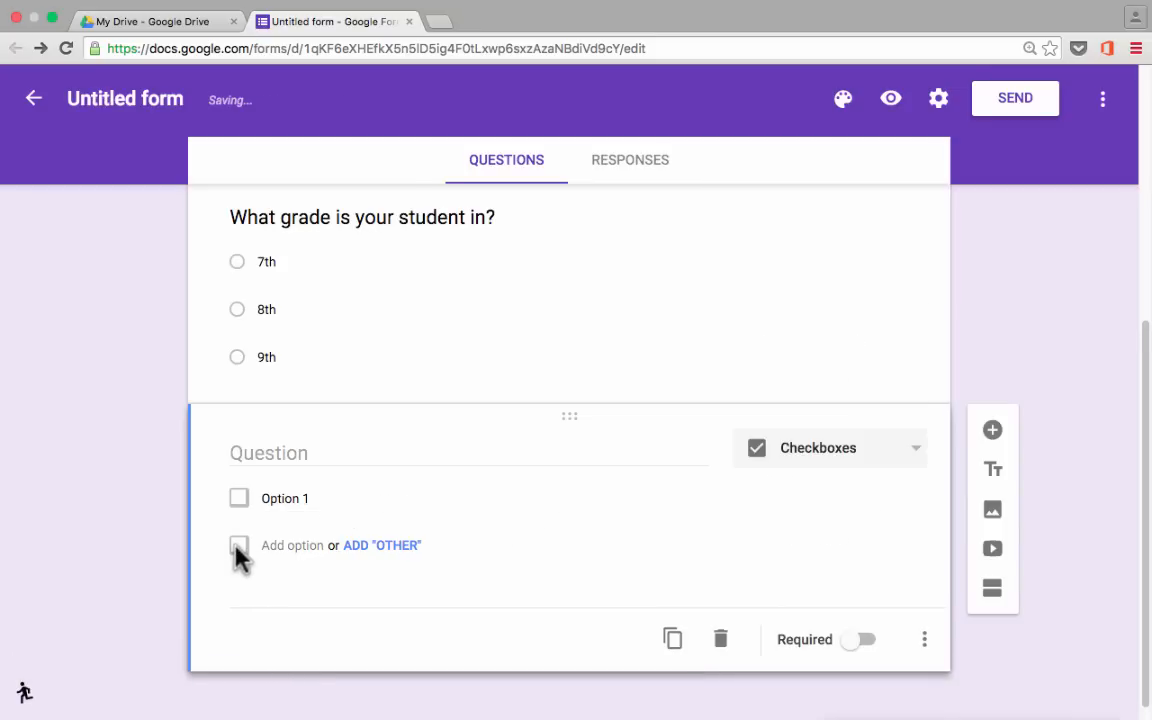
{"action": "left_click", "coordinate": [240, 503]}
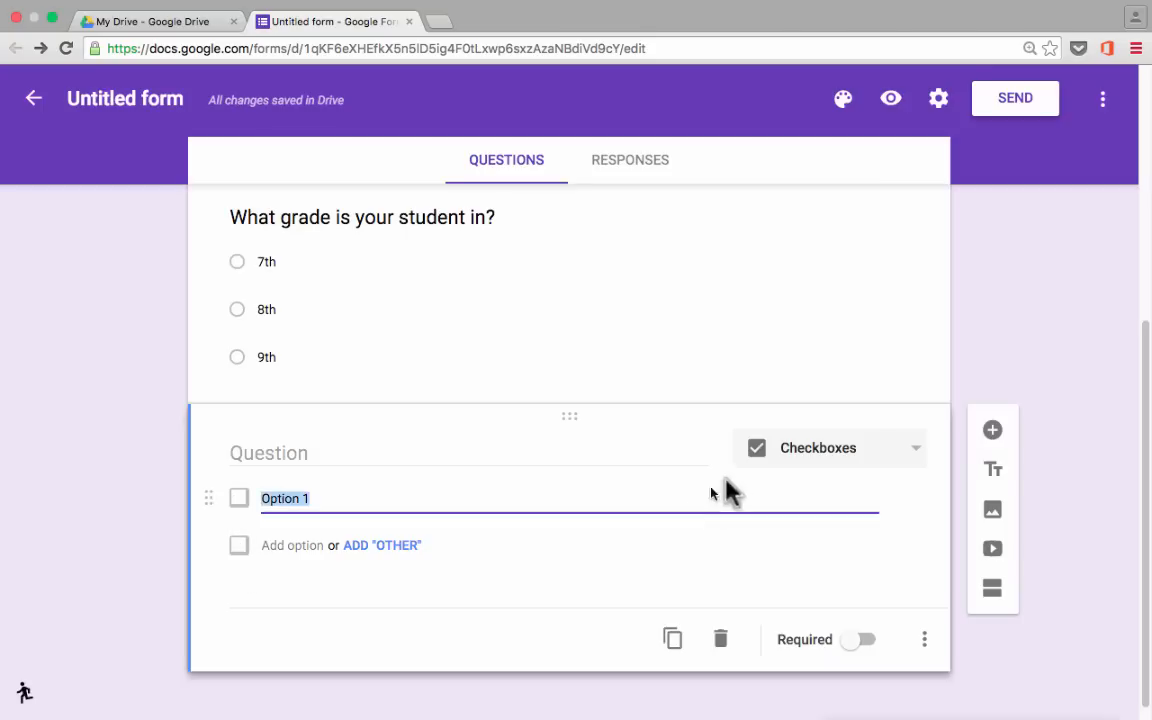
{"action": "left_click", "coordinate": [845, 452]}
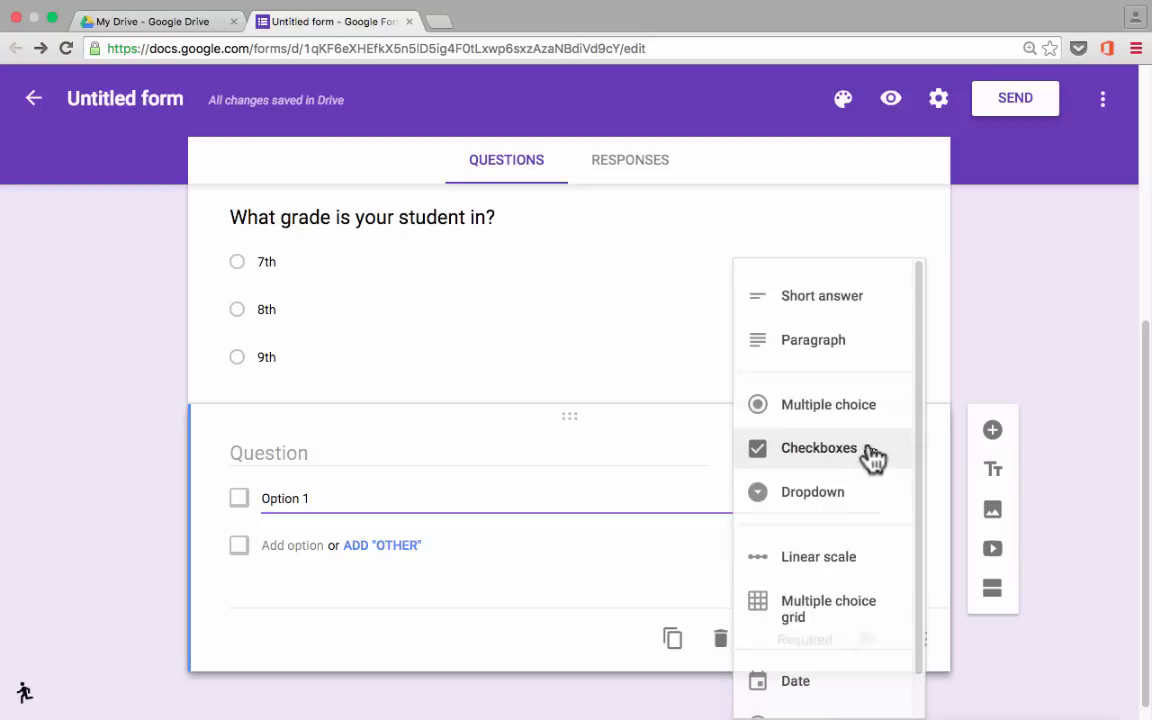
{"action": "left_click", "coordinate": [795, 500]}
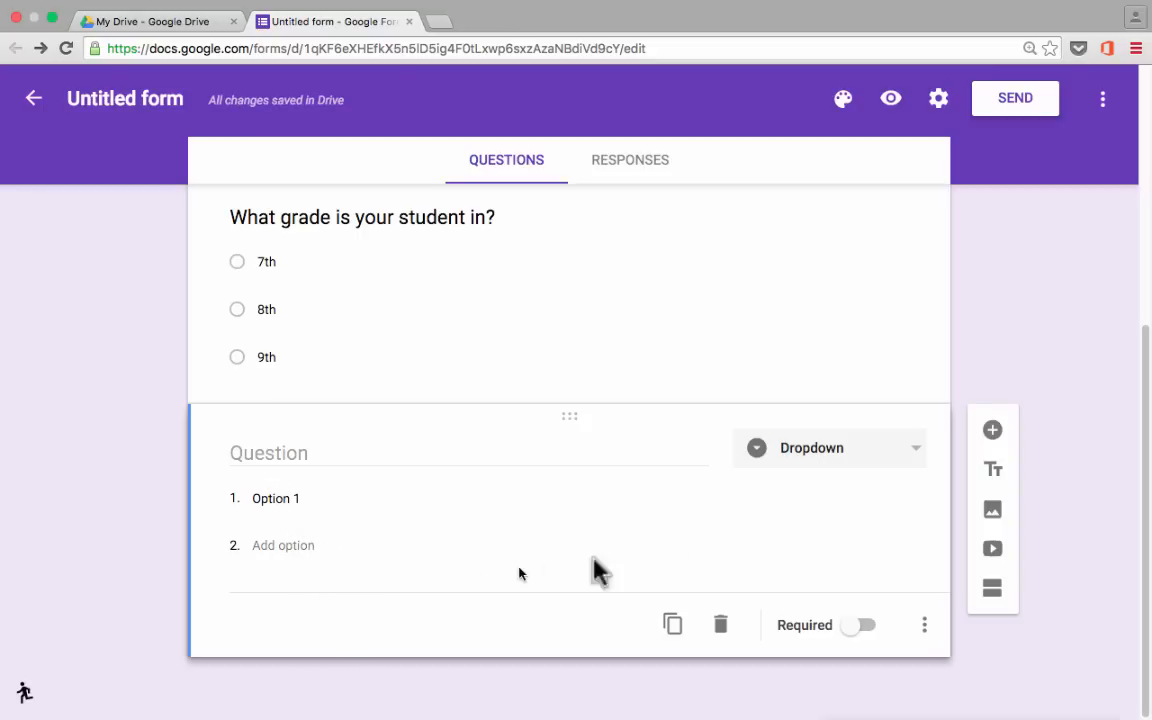
{"action": "left_click", "coordinate": [920, 457]}
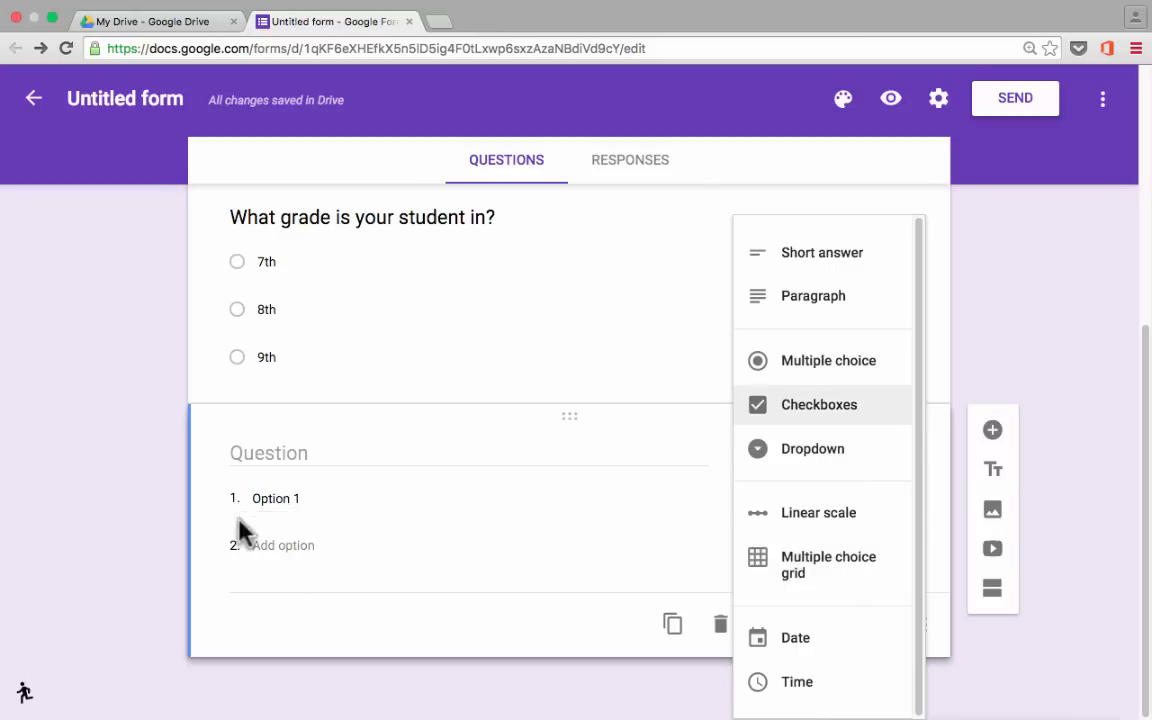
Make it a linear scale question 'How nervous is your student for this school year?'.
{"action": "left_click", "coordinate": [803, 515]}
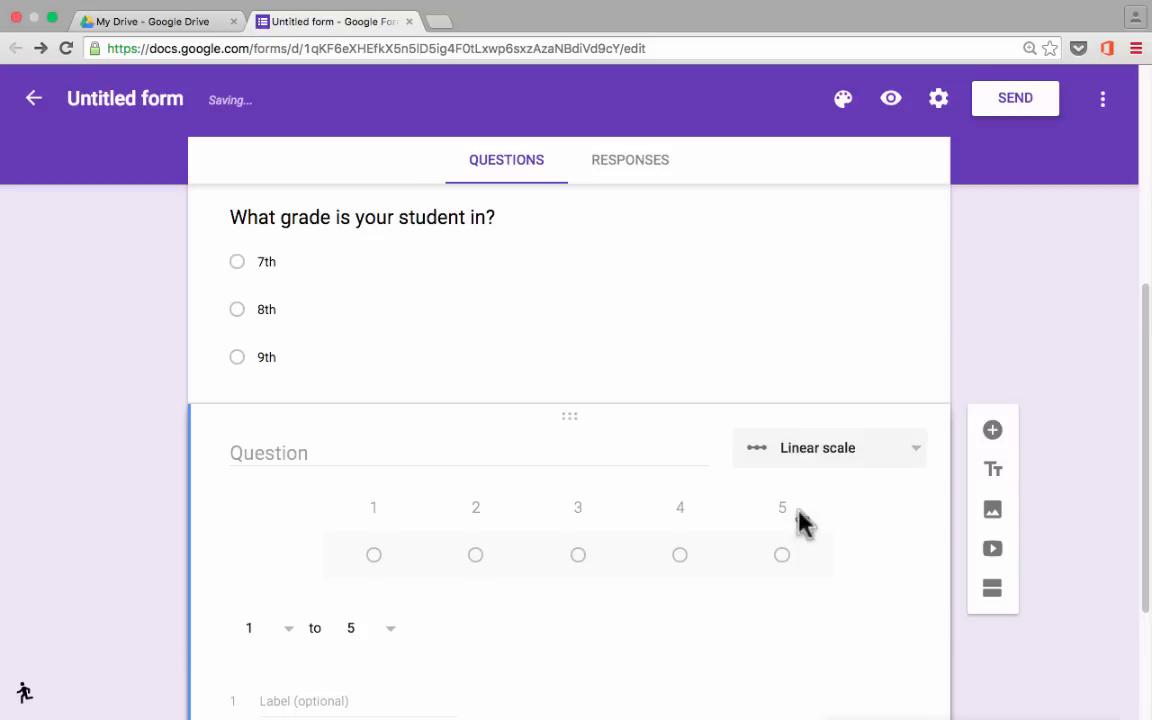
{"action": "left_click", "coordinate": [290, 424]}
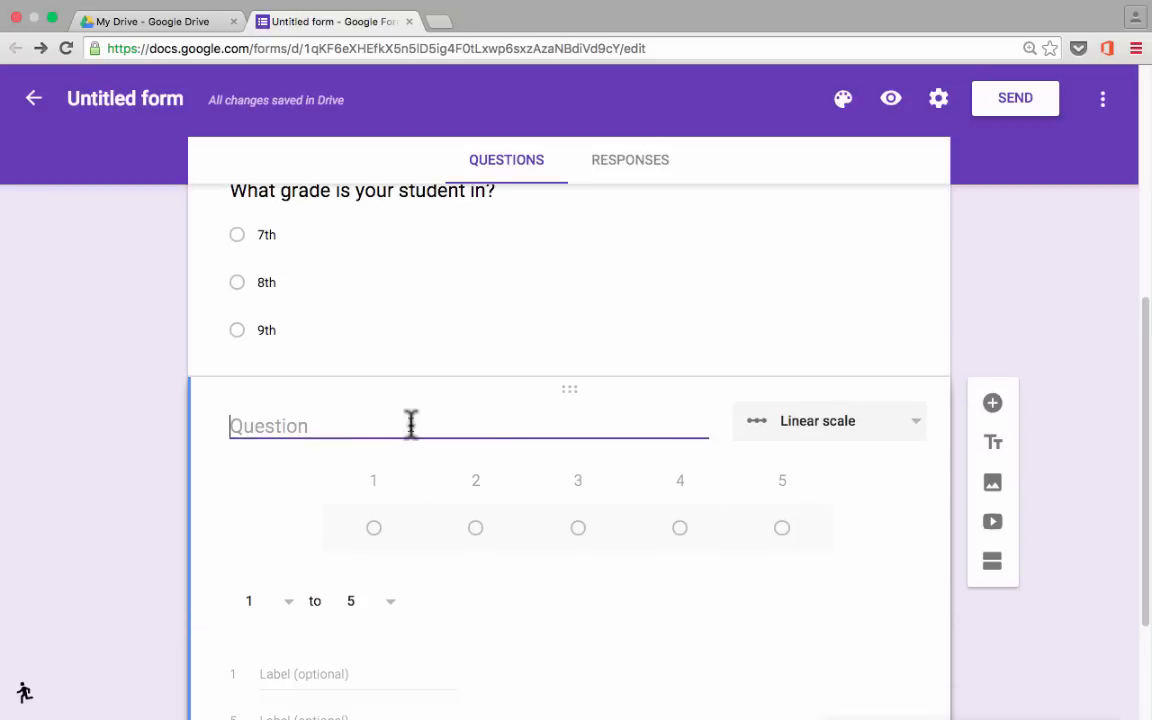
{"action": "type", "text": "How nervous is your "}
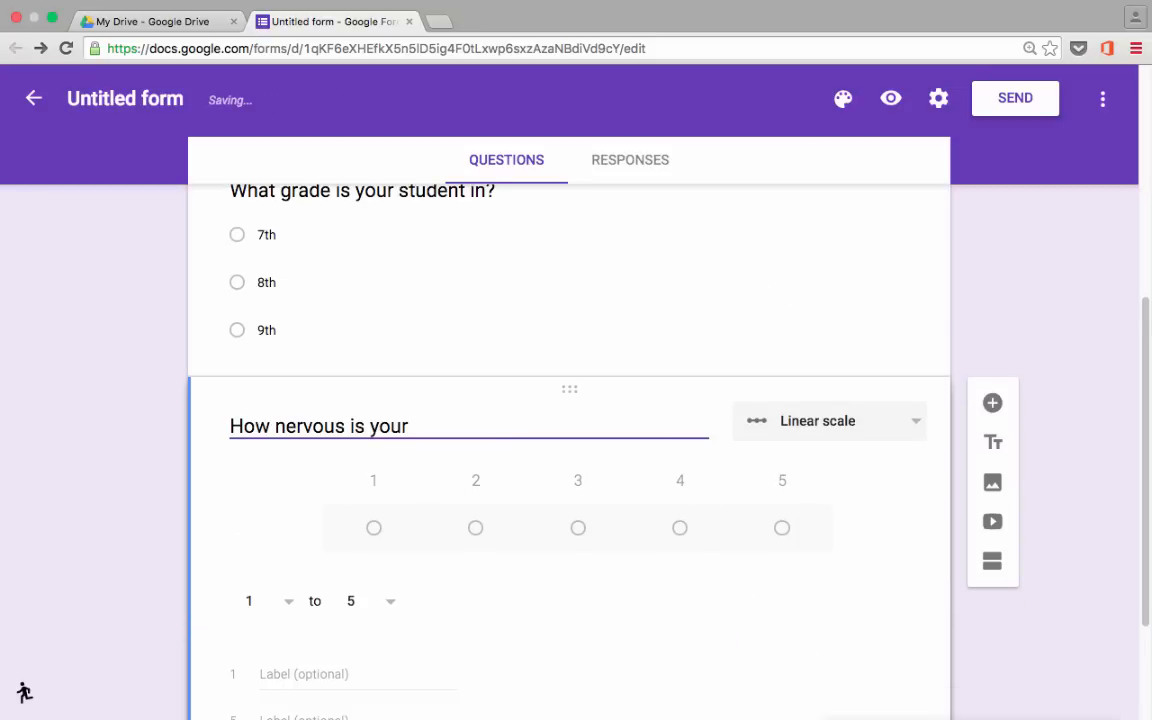
{"action": "type", "text": "student for this school year?"}
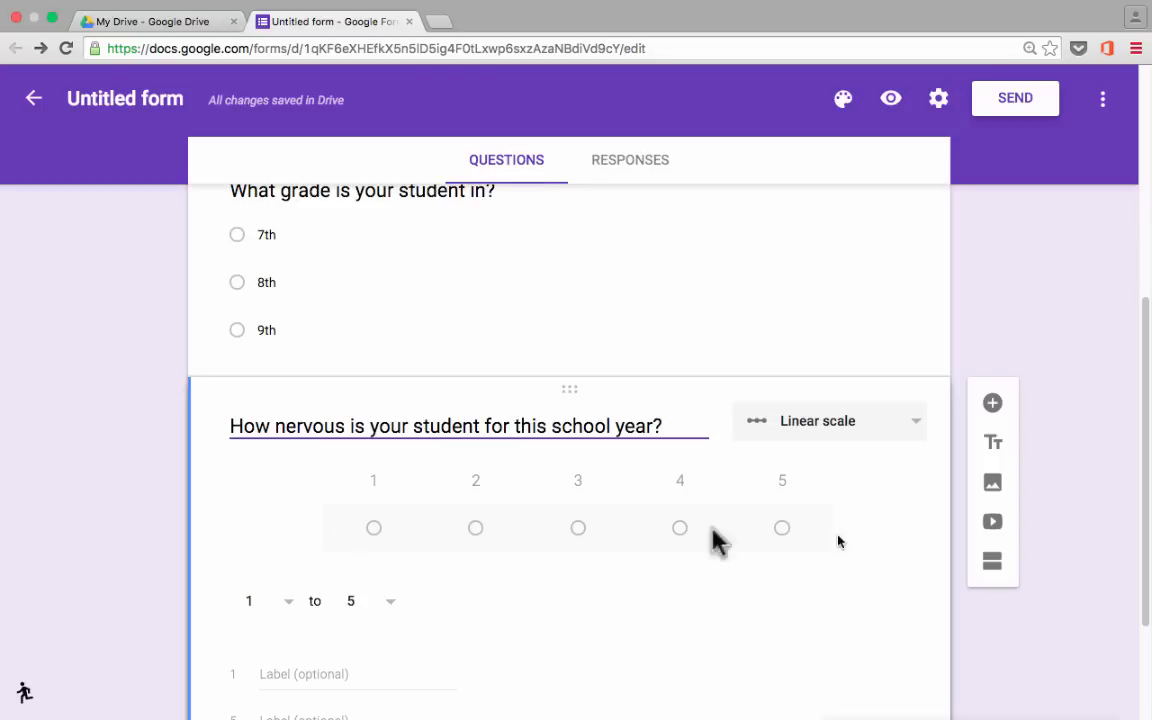
Set the scale to 1–10, labelled 'Not nervous at all' and 'Extremely nervous'.
{"action": "left_click", "coordinate": [380, 602]}
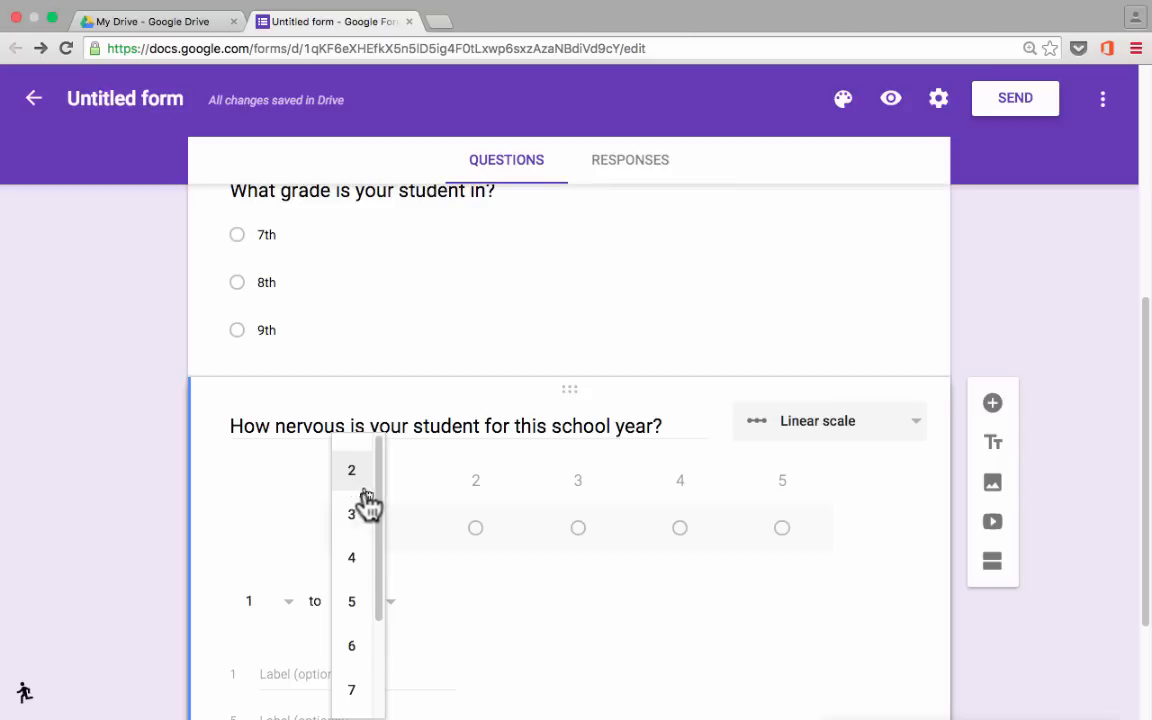
{"action": "scroll", "coordinate": [362, 505], "scroll_direction": "down", "scroll_amount": 3}
{"action": "left_click", "coordinate": [355, 596]}
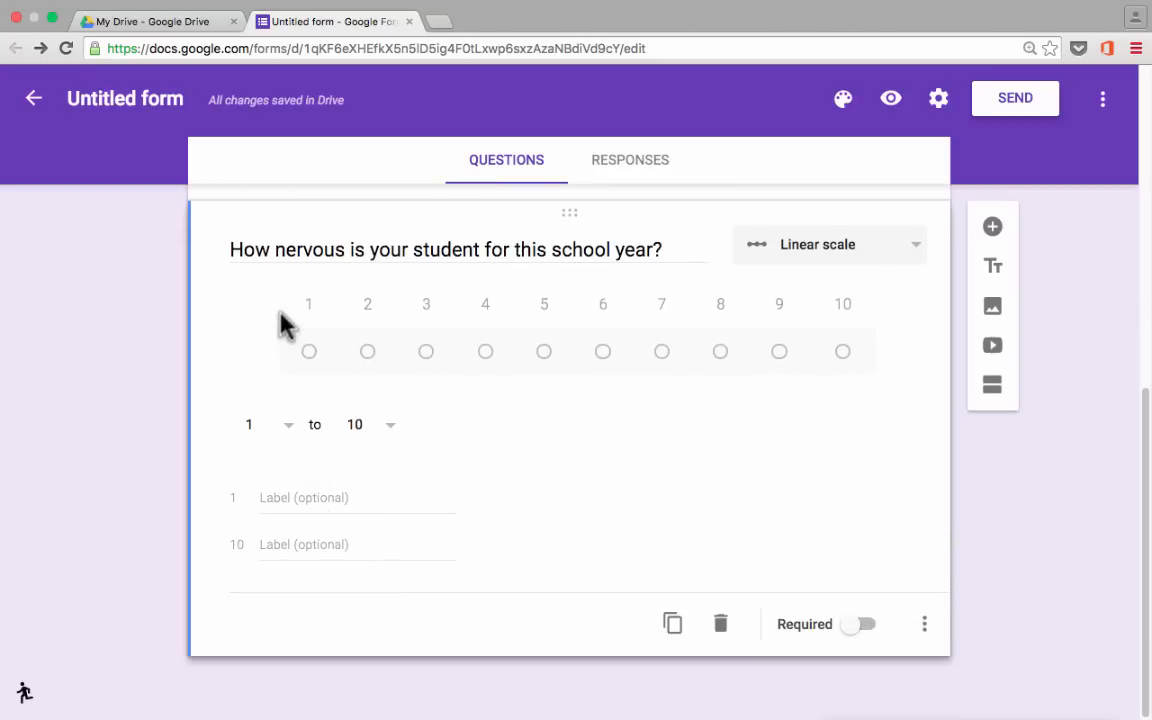
{"action": "left_click", "coordinate": [313, 497]}
{"action": "type", "text": "No"}
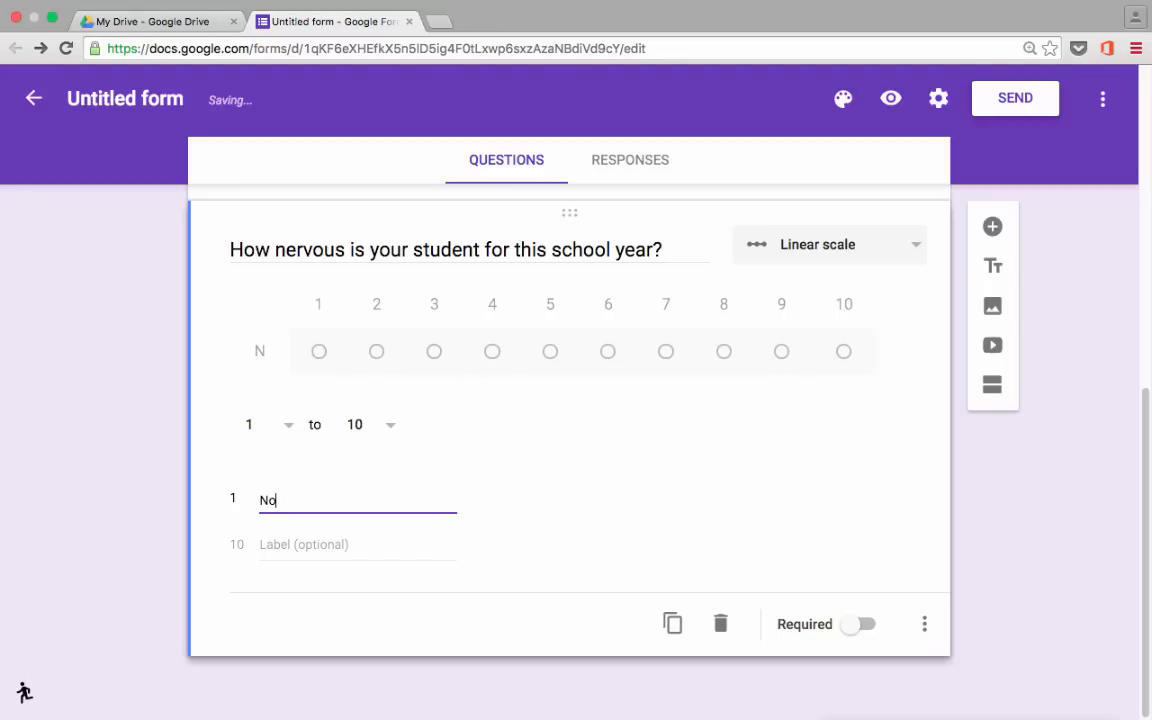
{"action": "type", "text": "t nerv"}
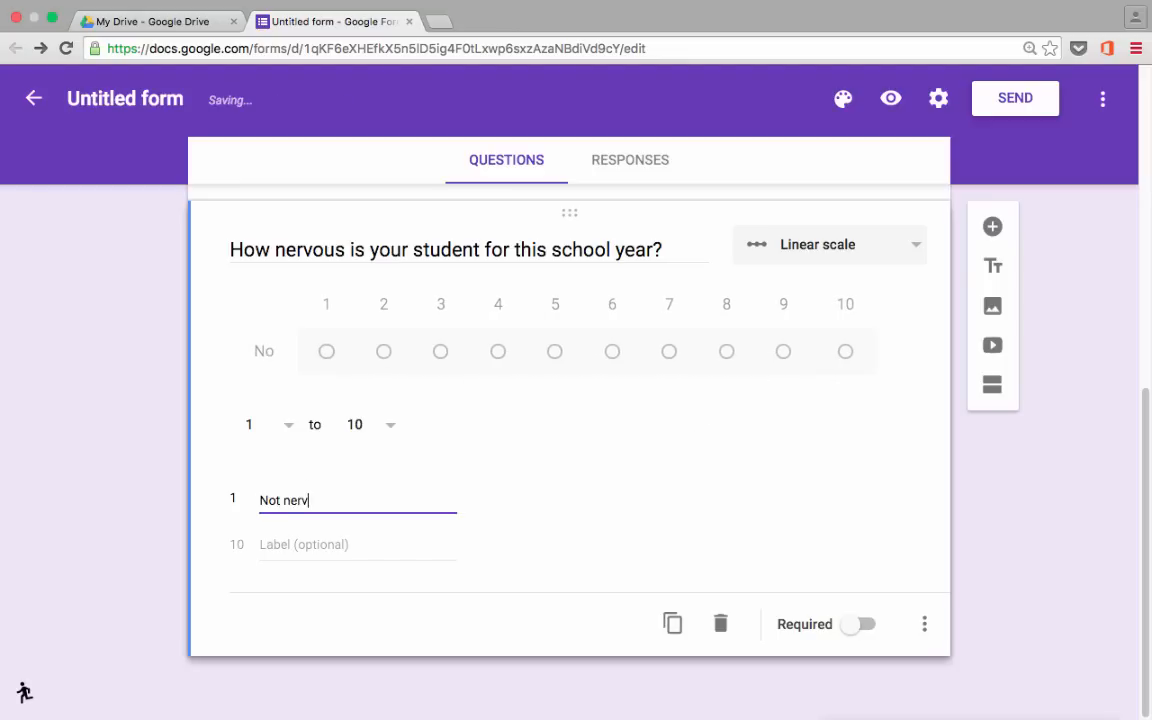
{"action": "type", "text": "ous at all"}
{"action": "left_click", "coordinate": [290, 545]}
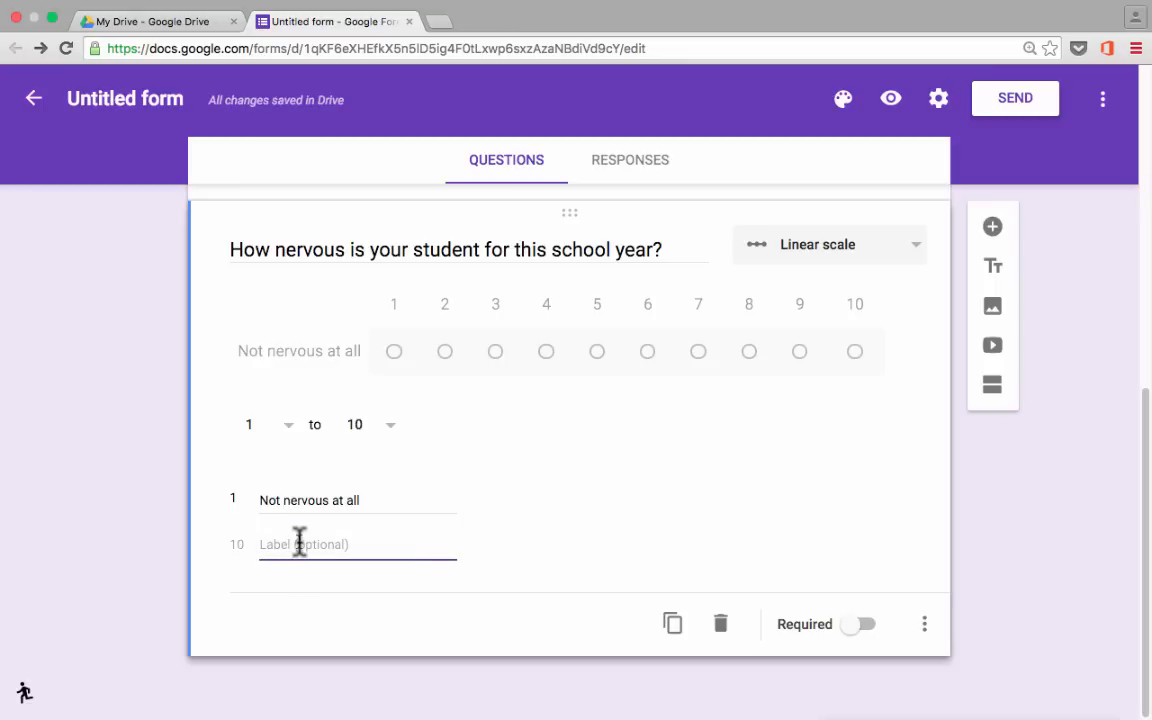
{"action": "type", "text": "Extremely nervous"}
{"action": "left_click", "coordinate": [803, 482]}
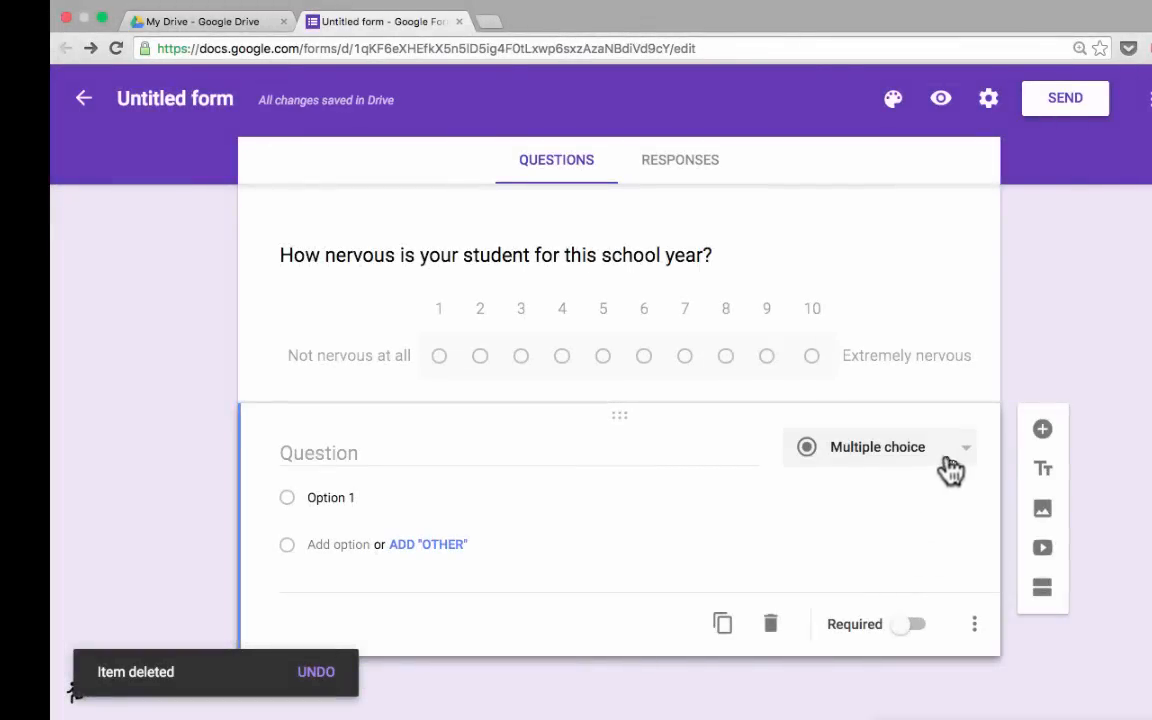
{"action": "left_click", "coordinate": [946, 460]}
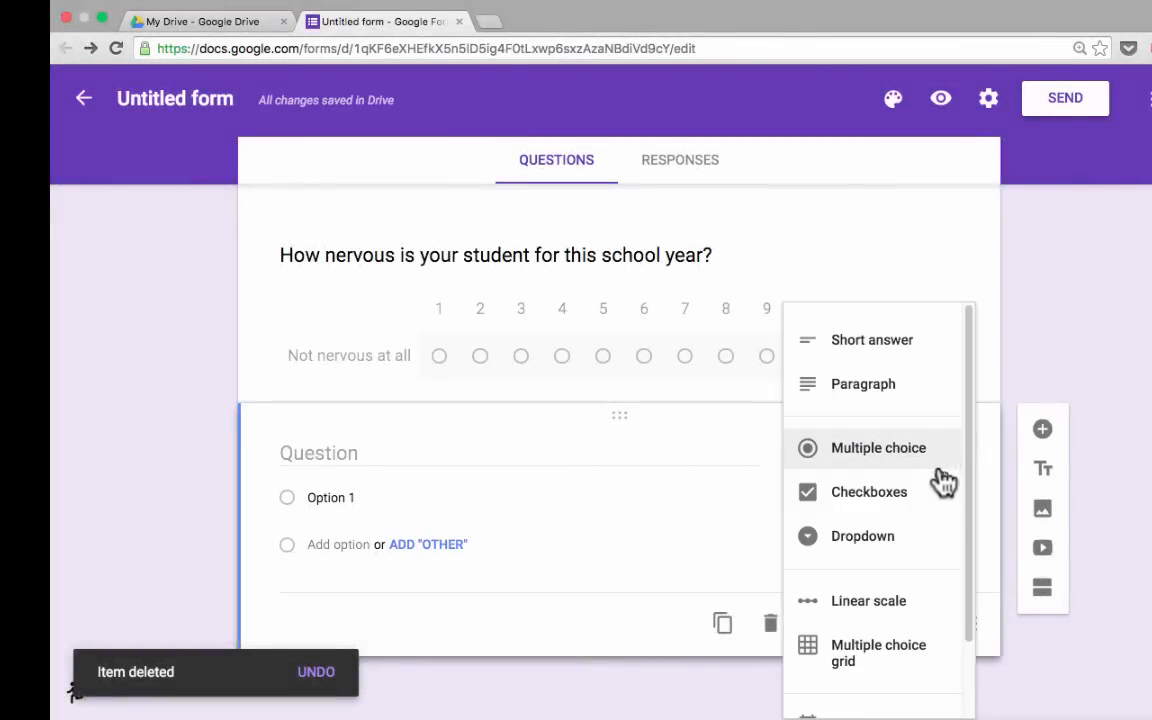
{"action": "scroll", "coordinate": [944, 478], "scroll_direction": "down", "scroll_amount": 3}
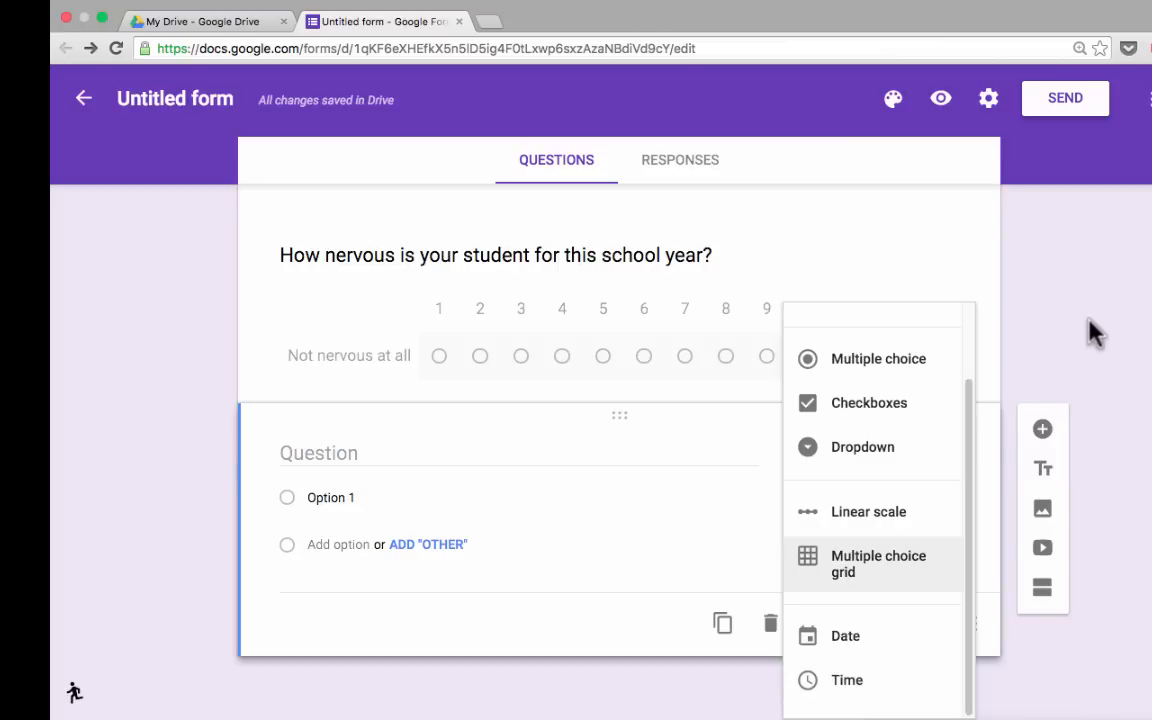
{"action": "scroll", "coordinate": [887, 386], "scroll_direction": "up", "scroll_amount": 10}
{"action": "scroll", "coordinate": [884, 380], "scroll_direction": "down", "scroll_amount": 5}
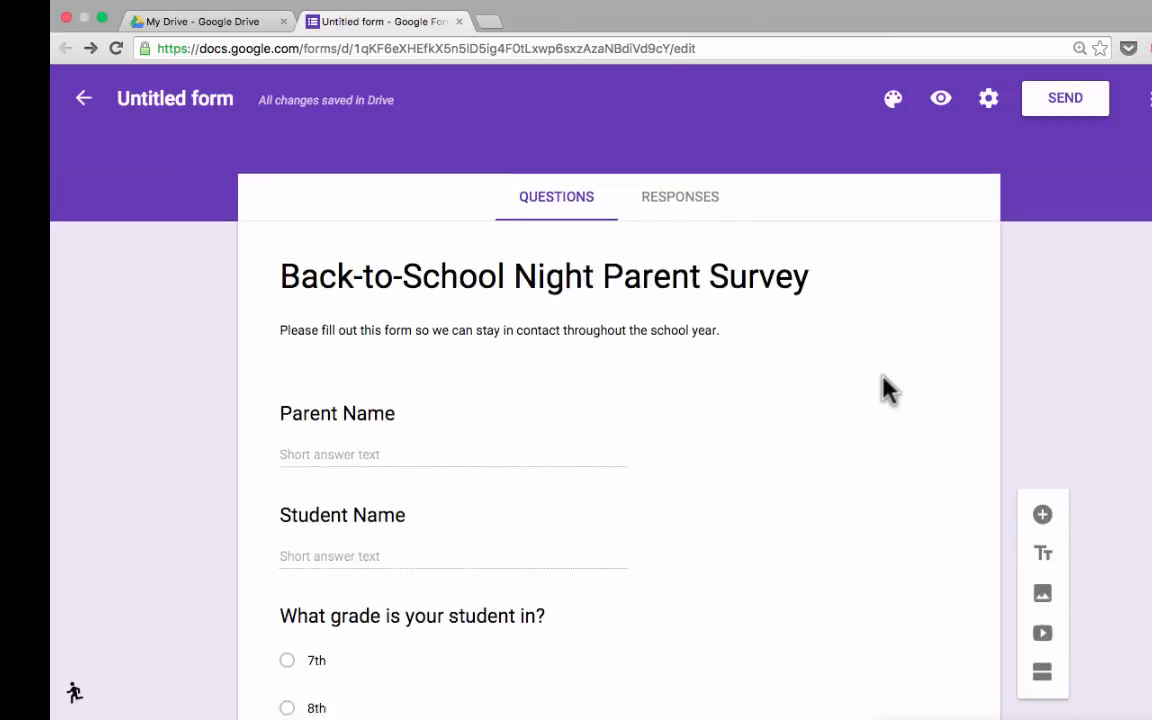
{"action": "left_click", "coordinate": [712, 229]}
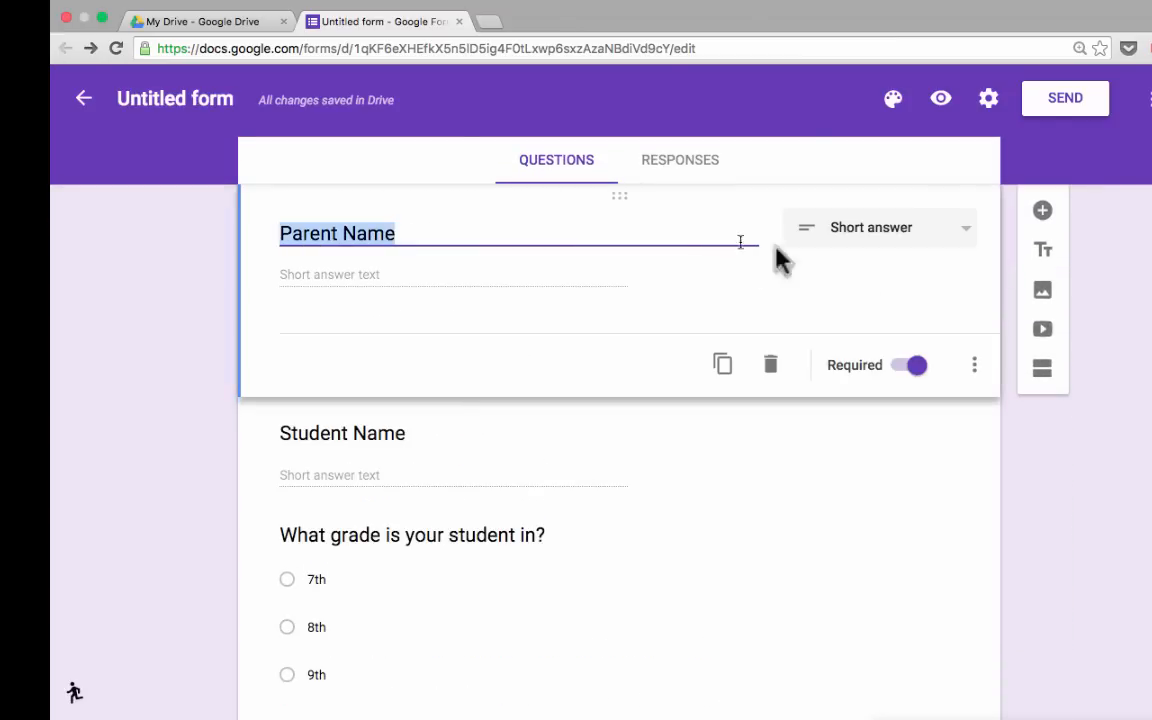
{"action": "left_click", "coordinate": [1043, 210]}
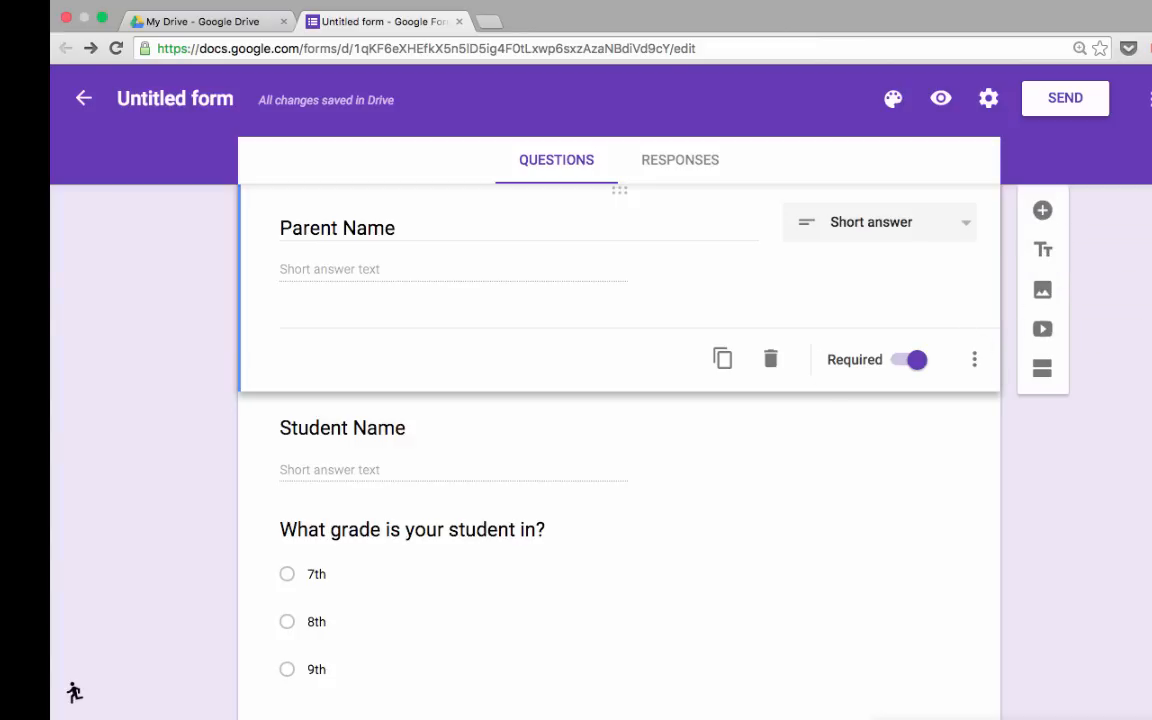
{"action": "scroll", "coordinate": [1049, 489], "scroll_direction": "up", "scroll_amount": 2}
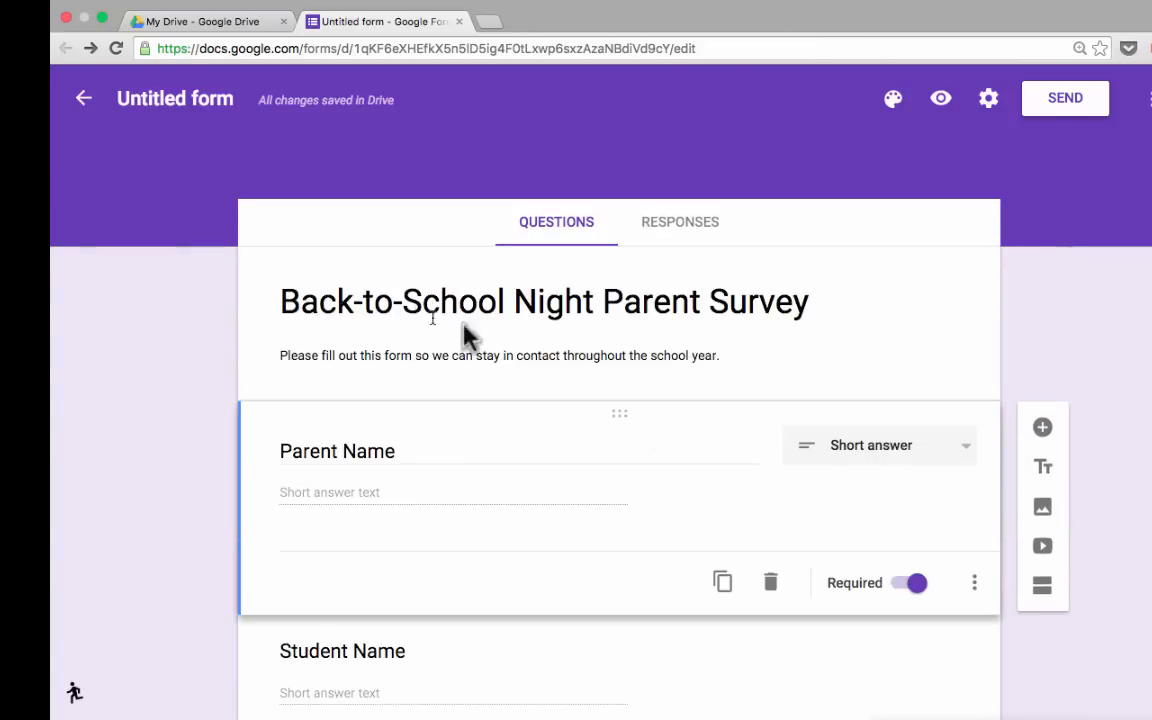
{"action": "scroll", "coordinate": [648, 380], "scroll_direction": "down", "scroll_amount": 6}
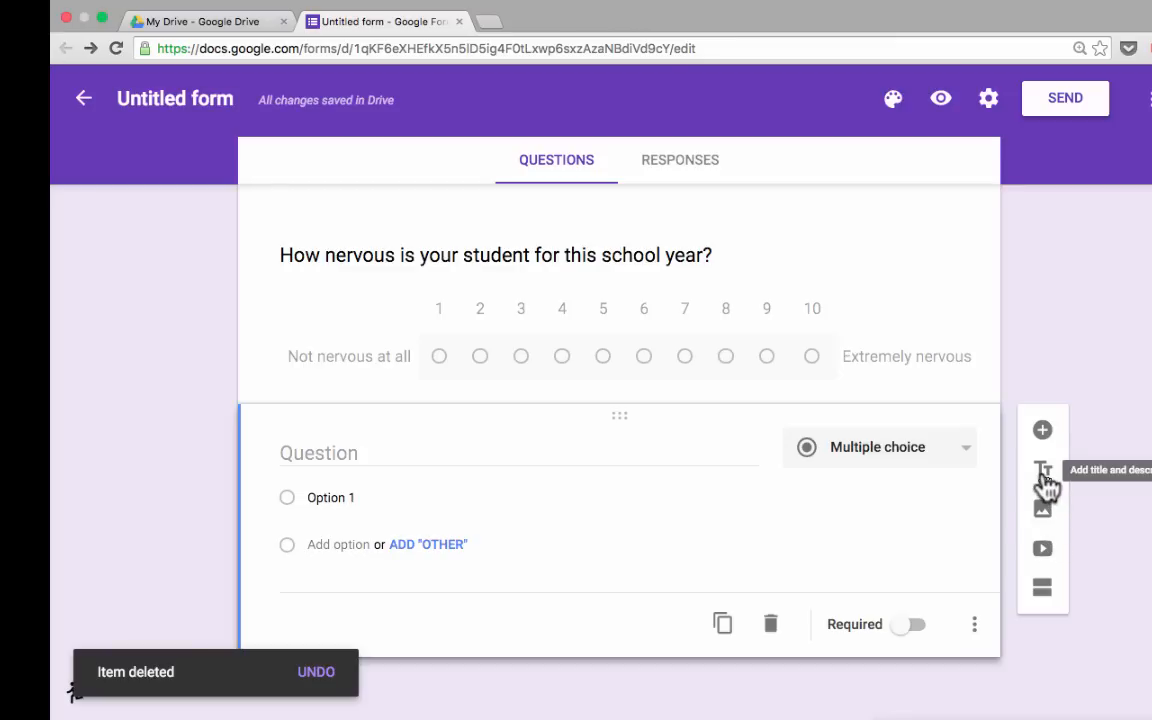
Add and delete an Untitled title block, then start adding an image after the nervousness question.
{"action": "left_click", "coordinate": [1043, 472]}
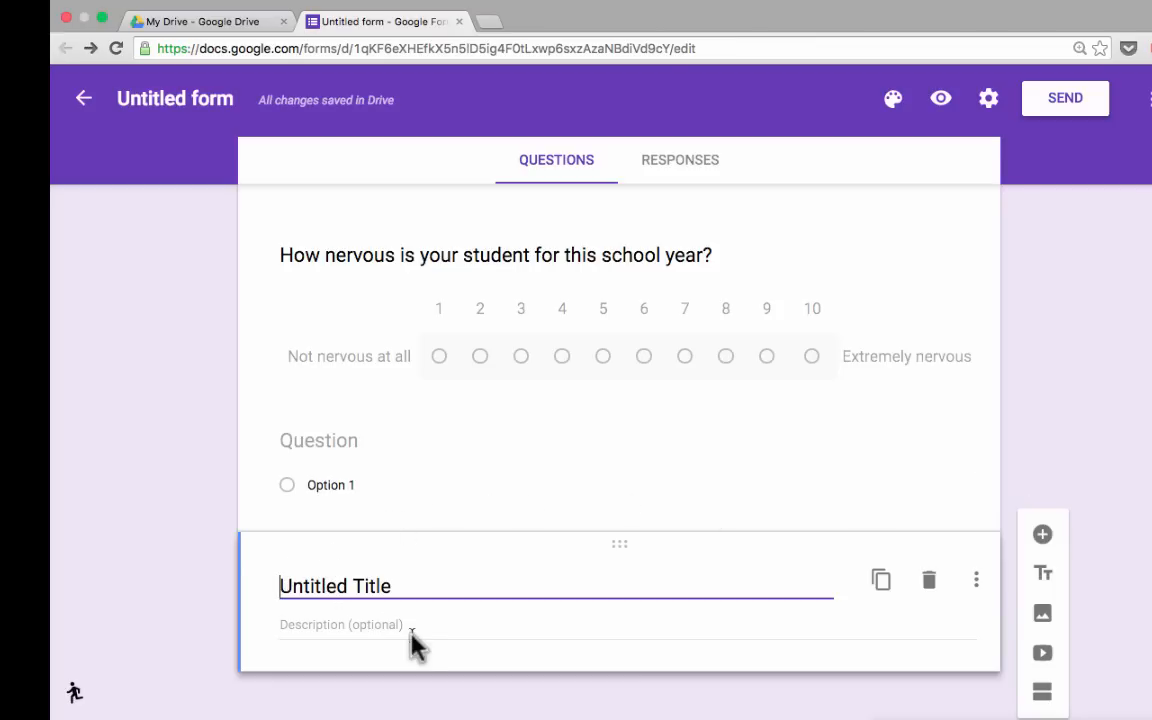
{"action": "left_click", "coordinate": [930, 582]}
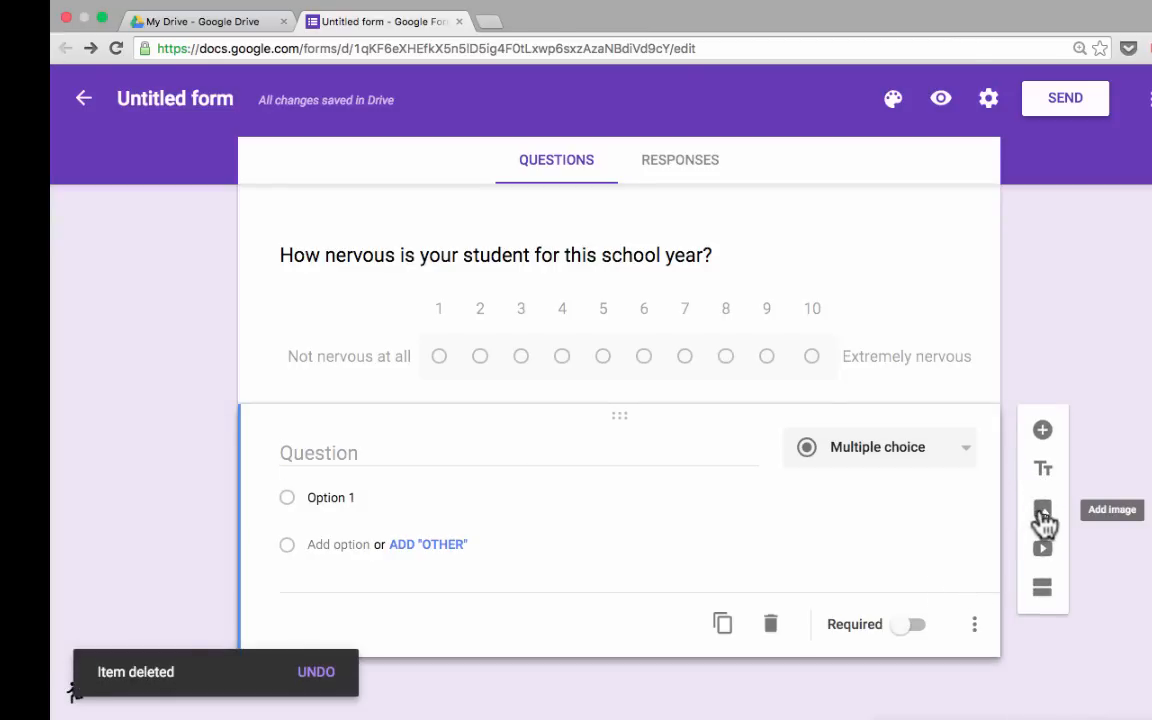
{"action": "scroll", "coordinate": [599, 406], "scroll_direction": "up", "scroll_amount": 1}
{"action": "left_click", "coordinate": [599, 406]}
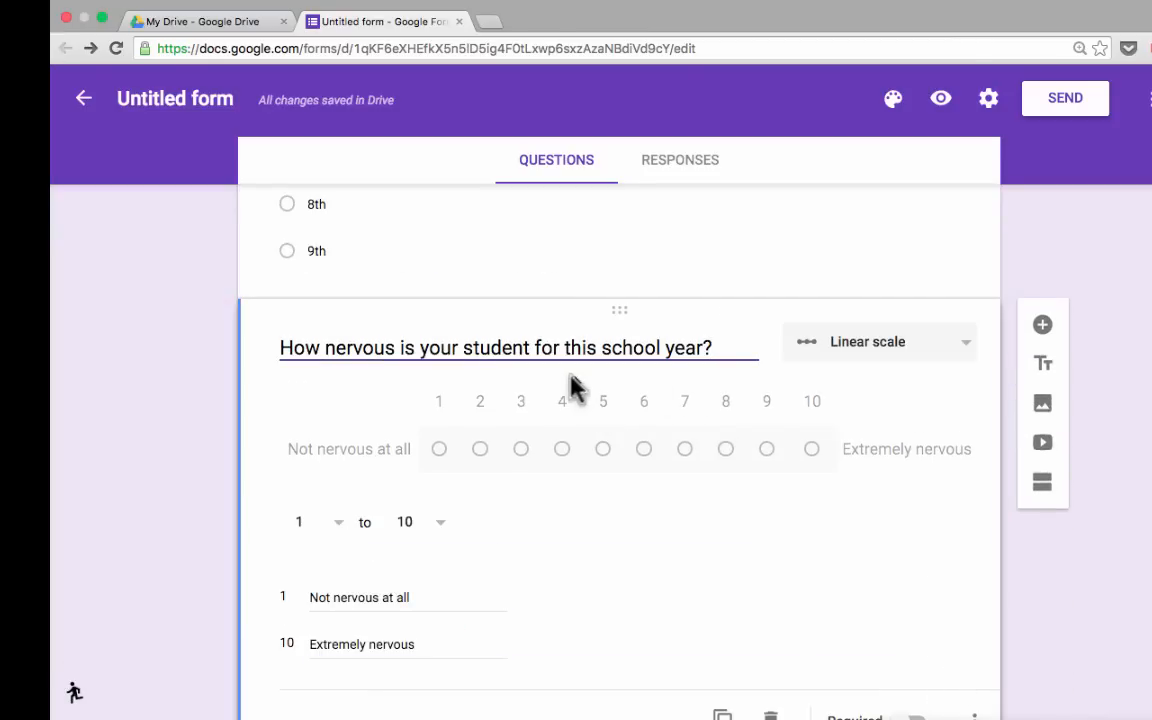
{"action": "left_click", "coordinate": [1043, 405]}
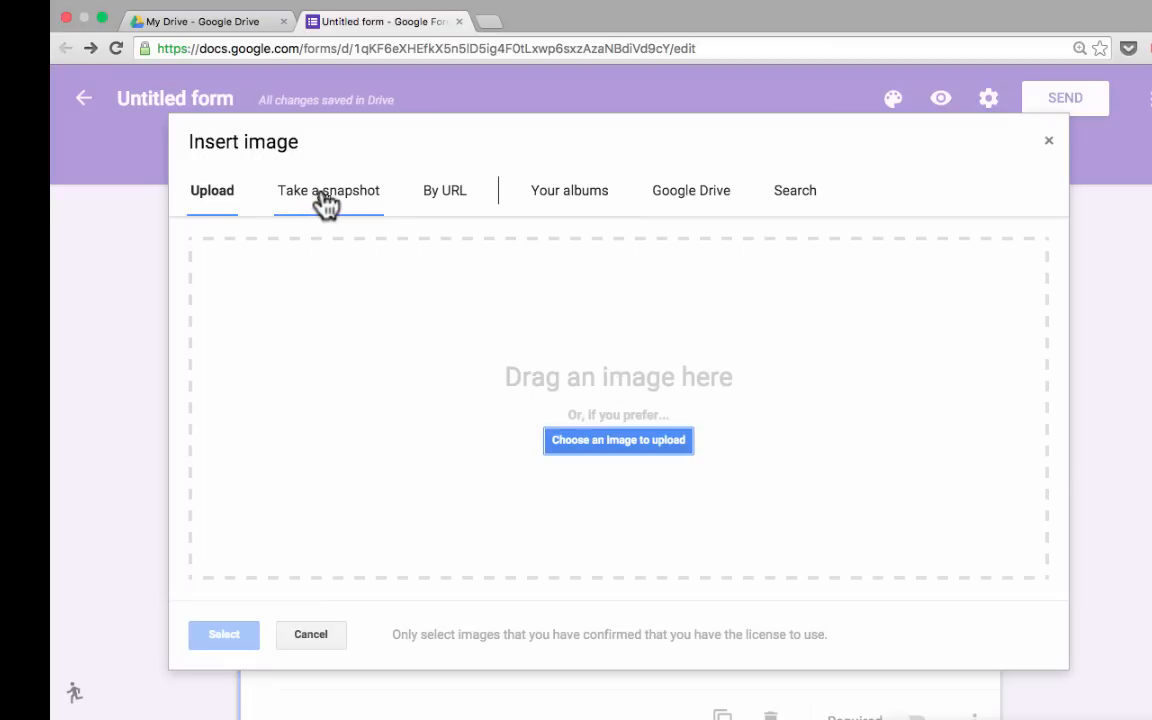
Search images for 'nervous' and insert the nervous-man cartoon below the scale question.
{"action": "left_click", "coordinate": [446, 208]}
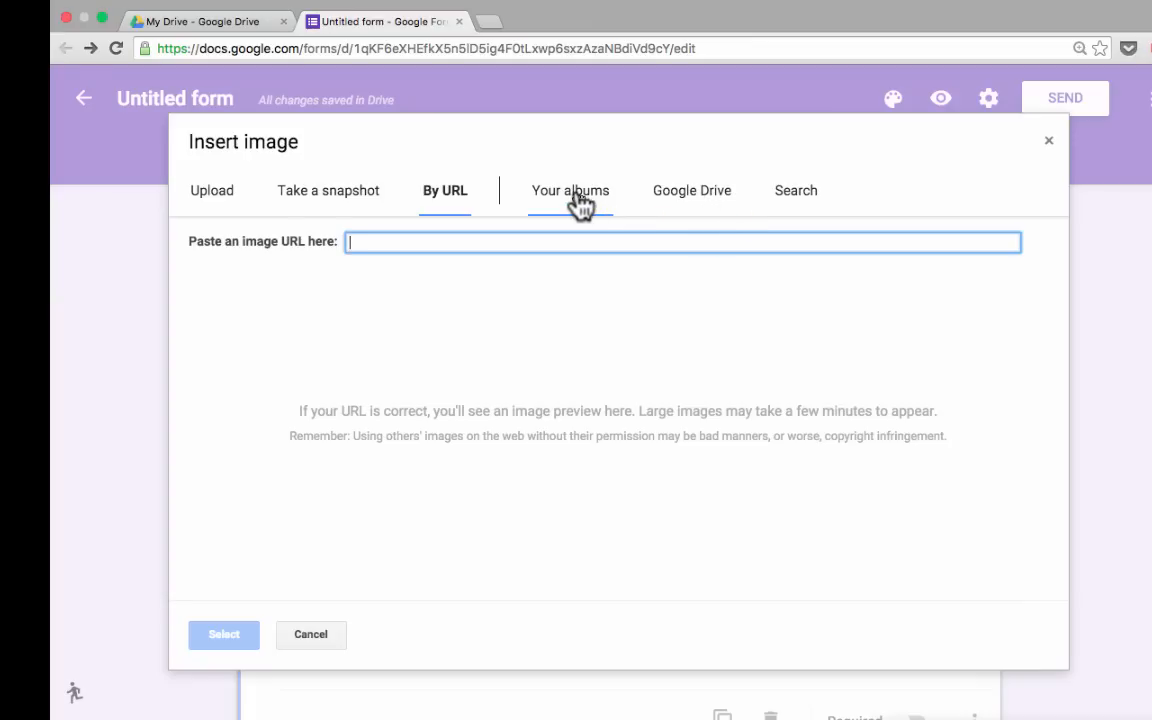
{"action": "left_click", "coordinate": [805, 195]}
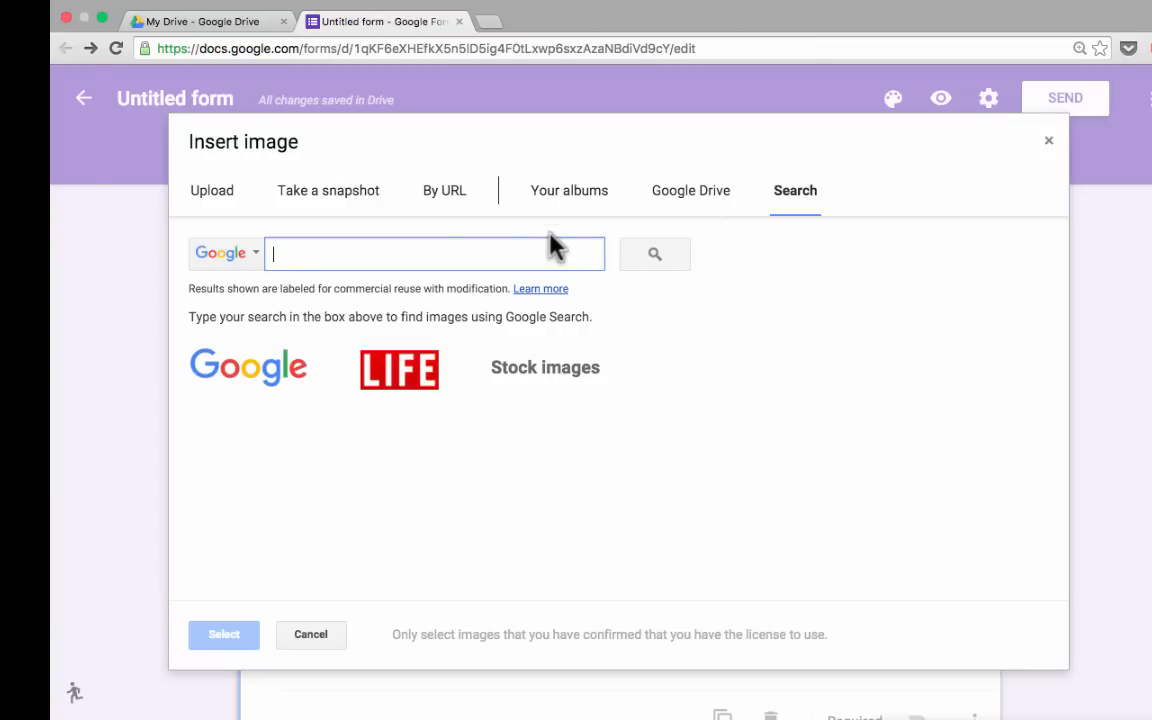
{"action": "type", "text": "nervous"}
{"action": "key", "text": "Return"}
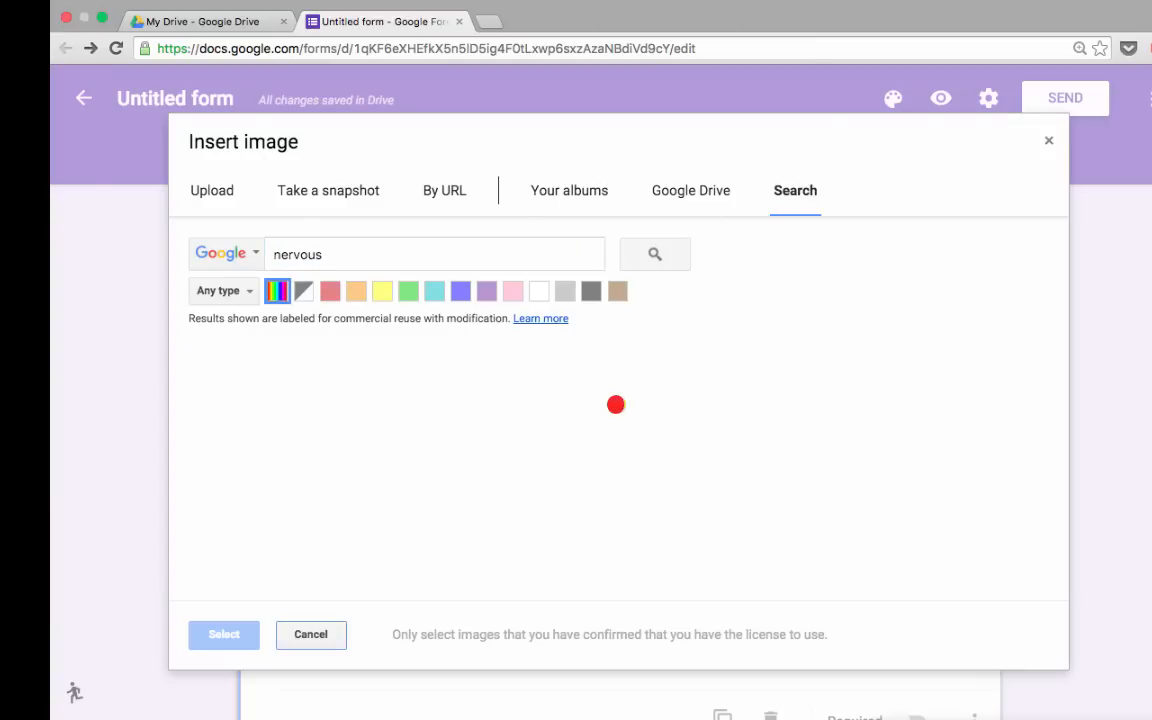
{"action": "scroll", "coordinate": [588, 375], "scroll_direction": "down", "scroll_amount": 1}
{"action": "scroll", "coordinate": [588, 378], "scroll_direction": "down", "scroll_amount": 4}
{"action": "scroll", "coordinate": [588, 378], "scroll_direction": "up", "scroll_amount": 5}
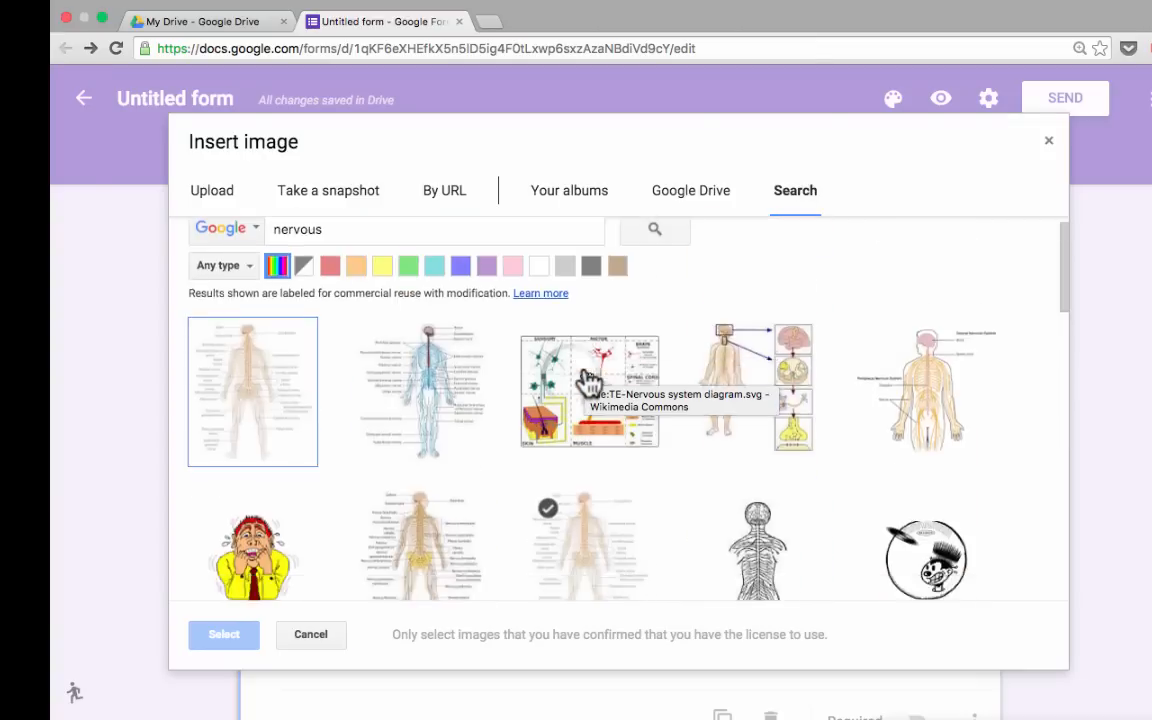
{"action": "scroll", "coordinate": [588, 378], "scroll_direction": "down", "scroll_amount": 3}
{"action": "scroll", "coordinate": [588, 378], "scroll_direction": "up", "scroll_amount": 2}
{"action": "scroll", "coordinate": [320, 402], "scroll_direction": "down", "scroll_amount": 1}
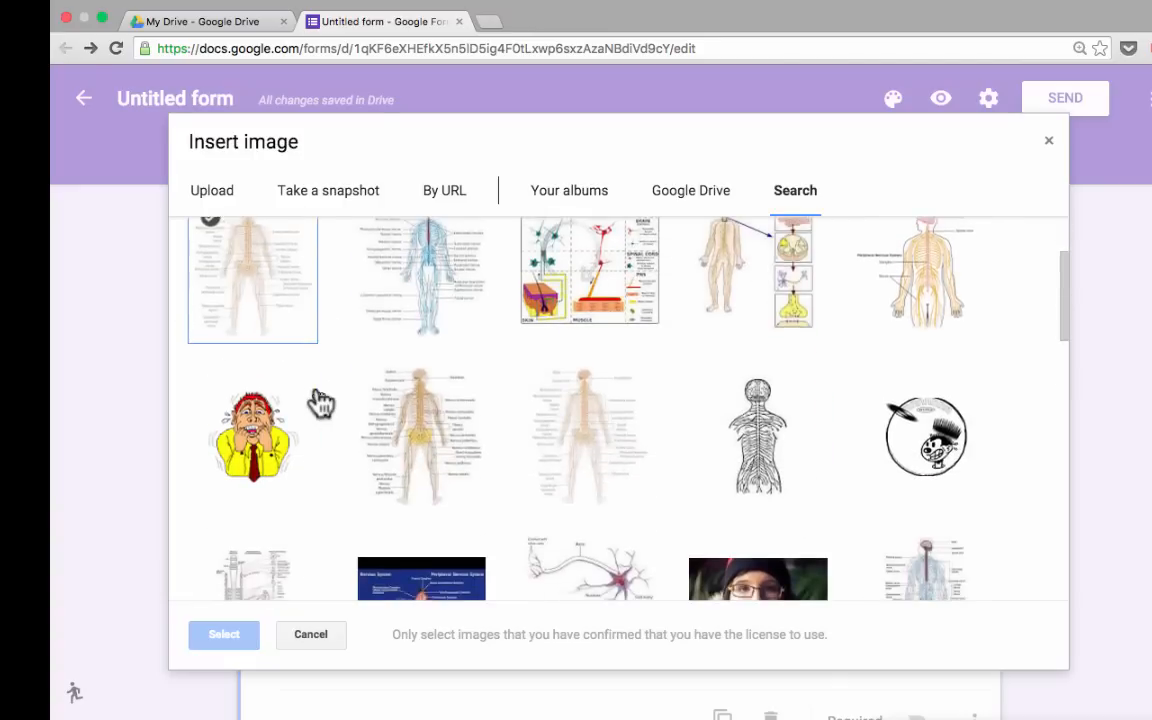
{"action": "left_click", "coordinate": [255, 458]}
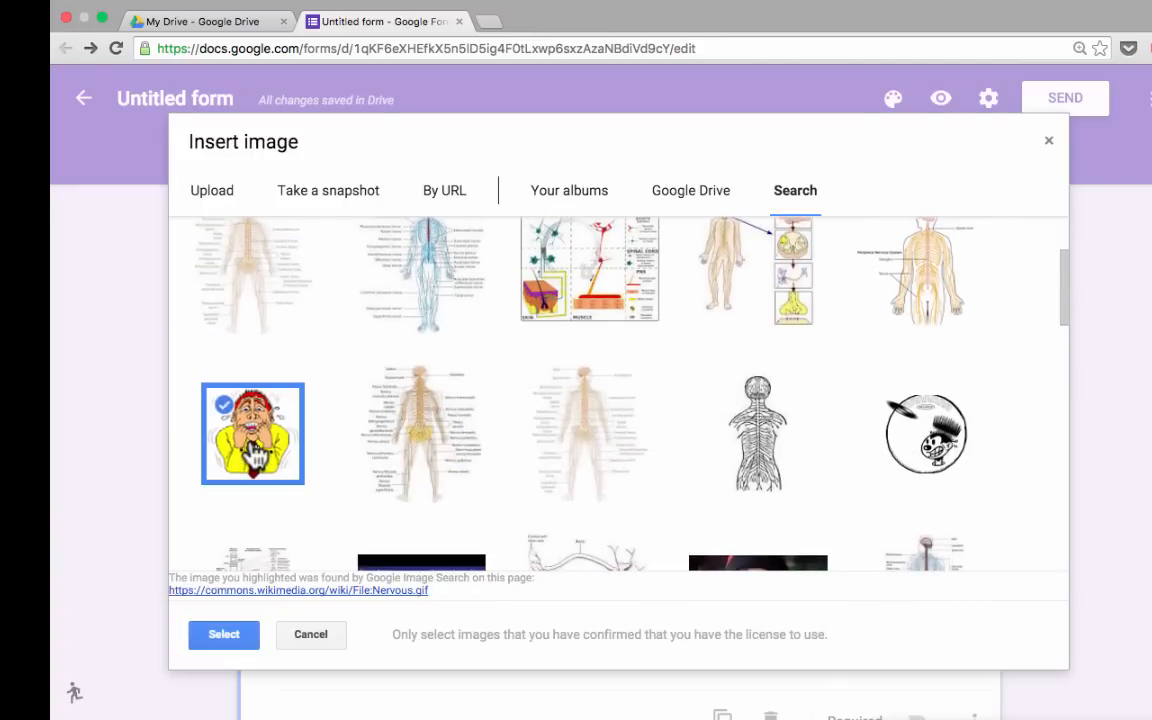
{"action": "left_click", "coordinate": [234, 638]}
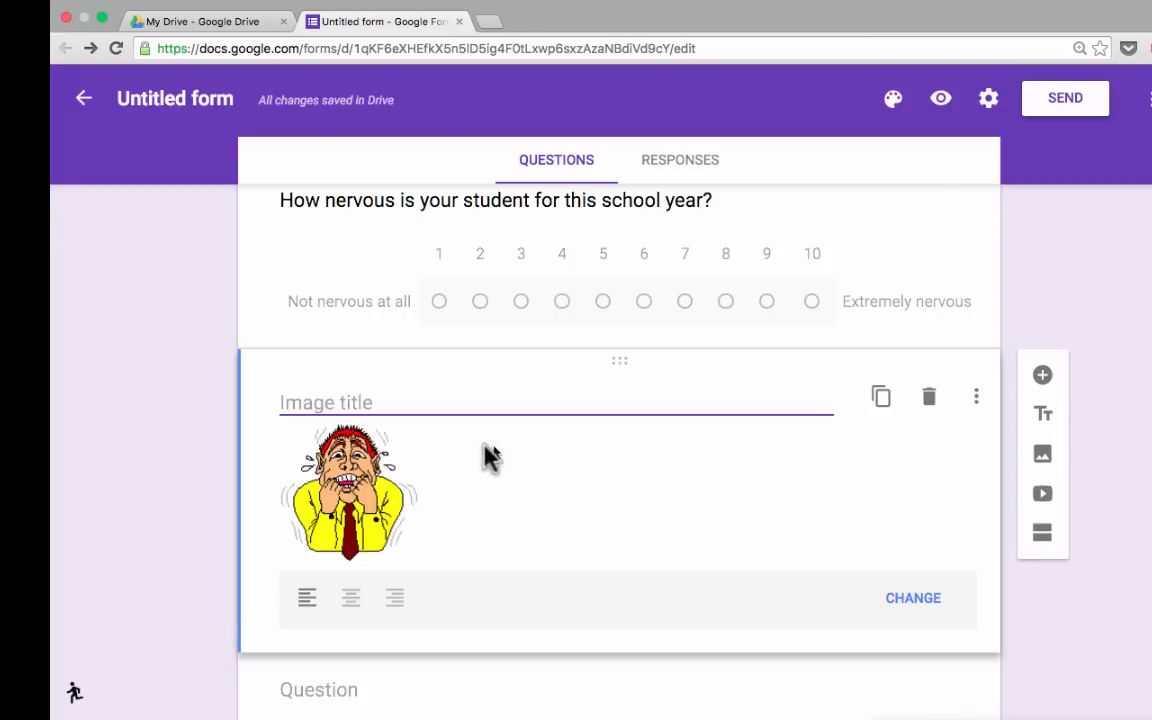
Drag the nervous-man cartoon up between Student Name and the grade question.
{"action": "scroll", "coordinate": [440, 504], "scroll_direction": "up", "scroll_amount": 1}
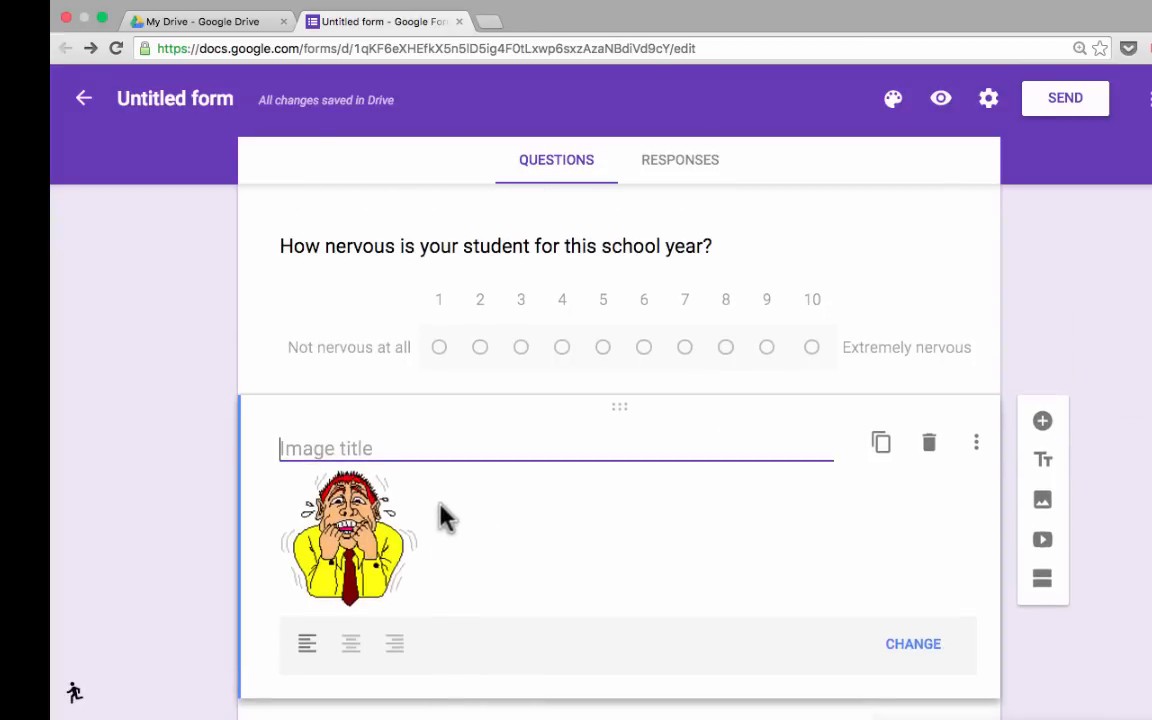
{"action": "scroll", "coordinate": [443, 515], "scroll_direction": "up", "scroll_amount": 1}
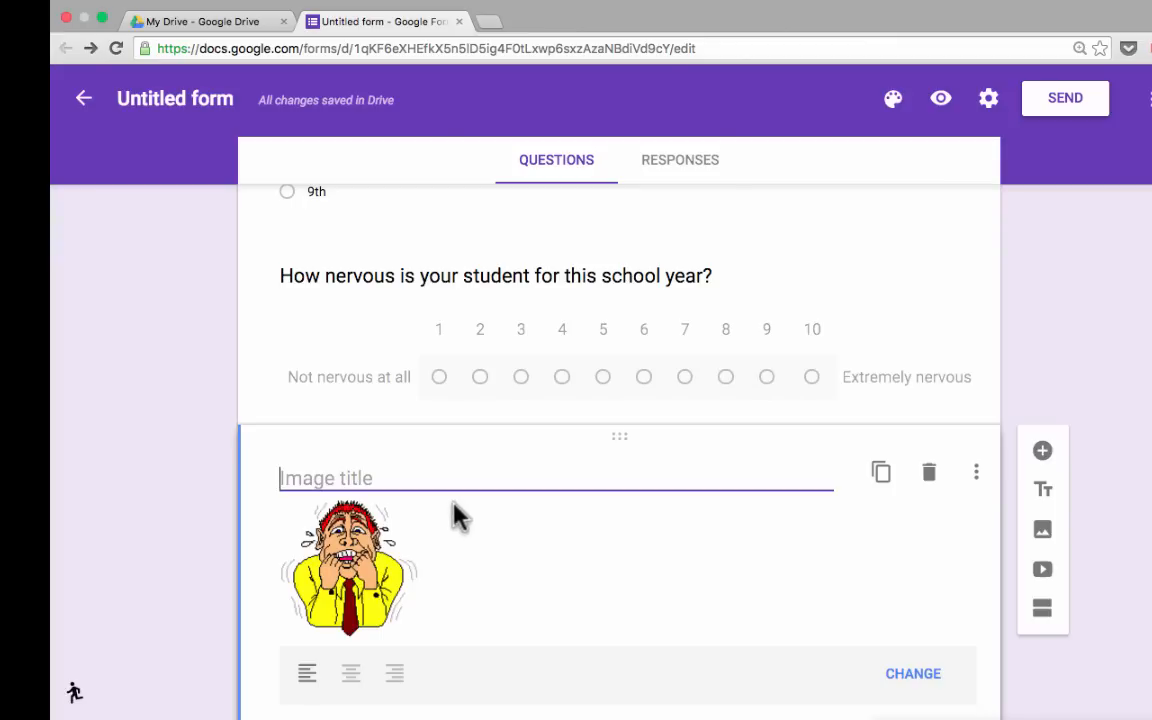
{"action": "scroll", "coordinate": [636, 466], "scroll_direction": "up", "scroll_amount": 1}
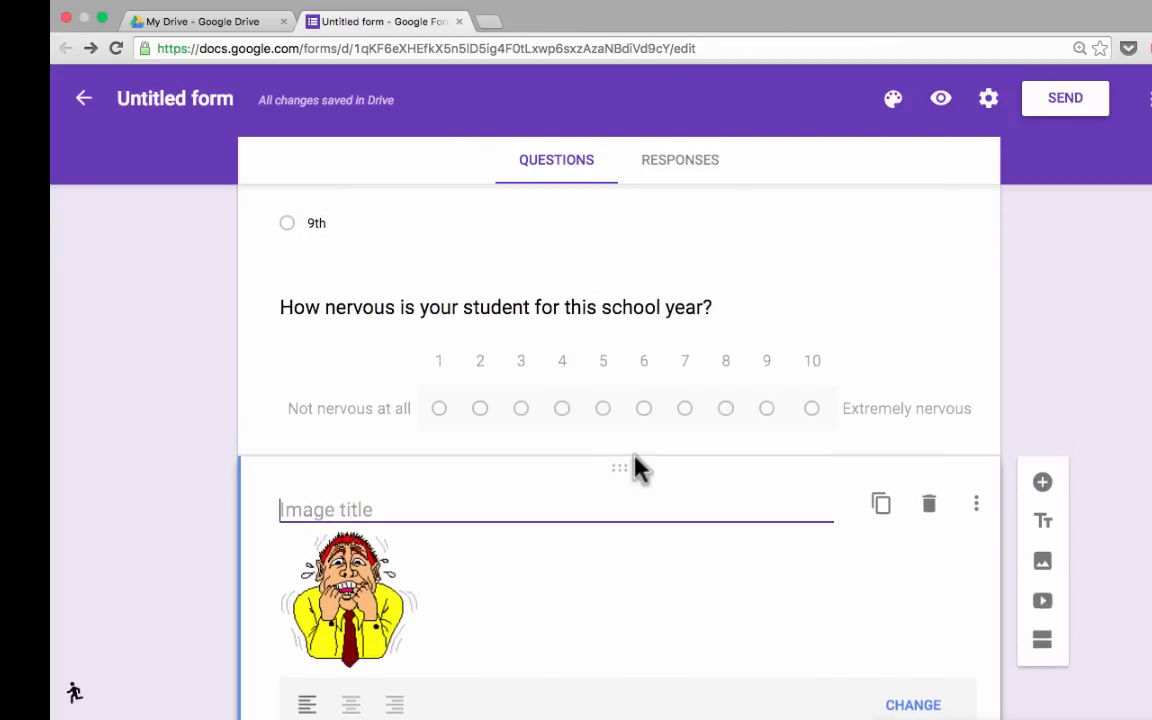
{"action": "scroll", "coordinate": [636, 466], "scroll_direction": "up", "scroll_amount": 1}
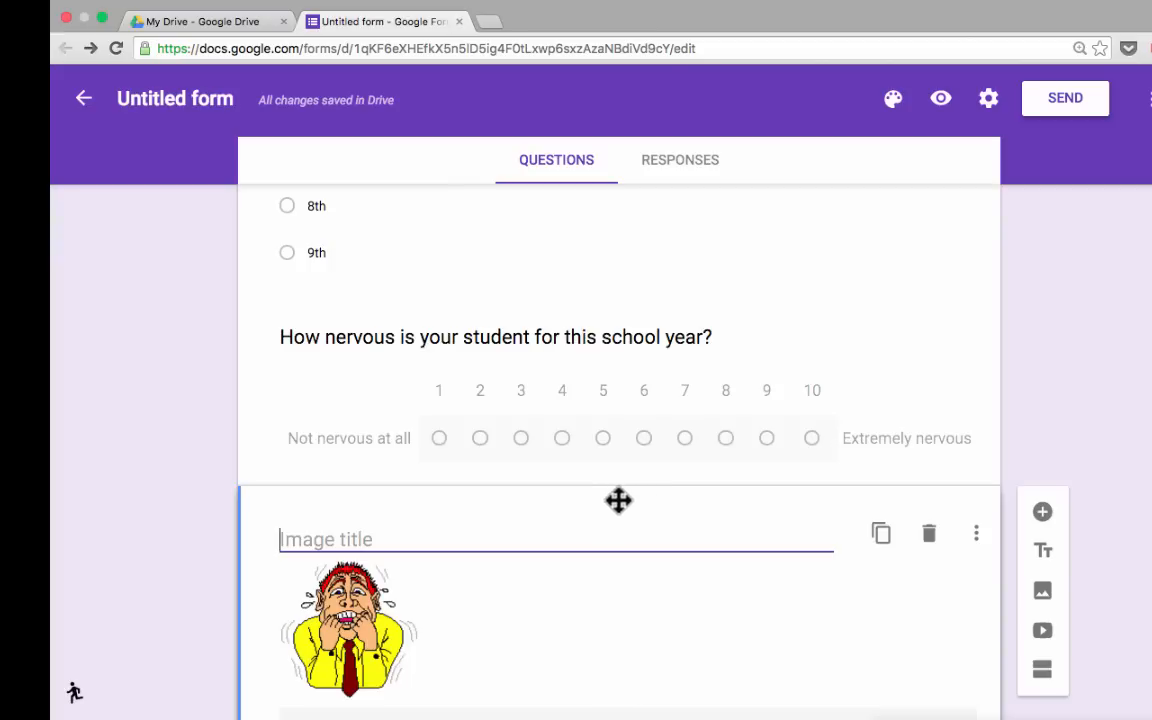
{"action": "left_click_drag", "start_coordinate": [620, 500], "coordinate": [642, 352]}
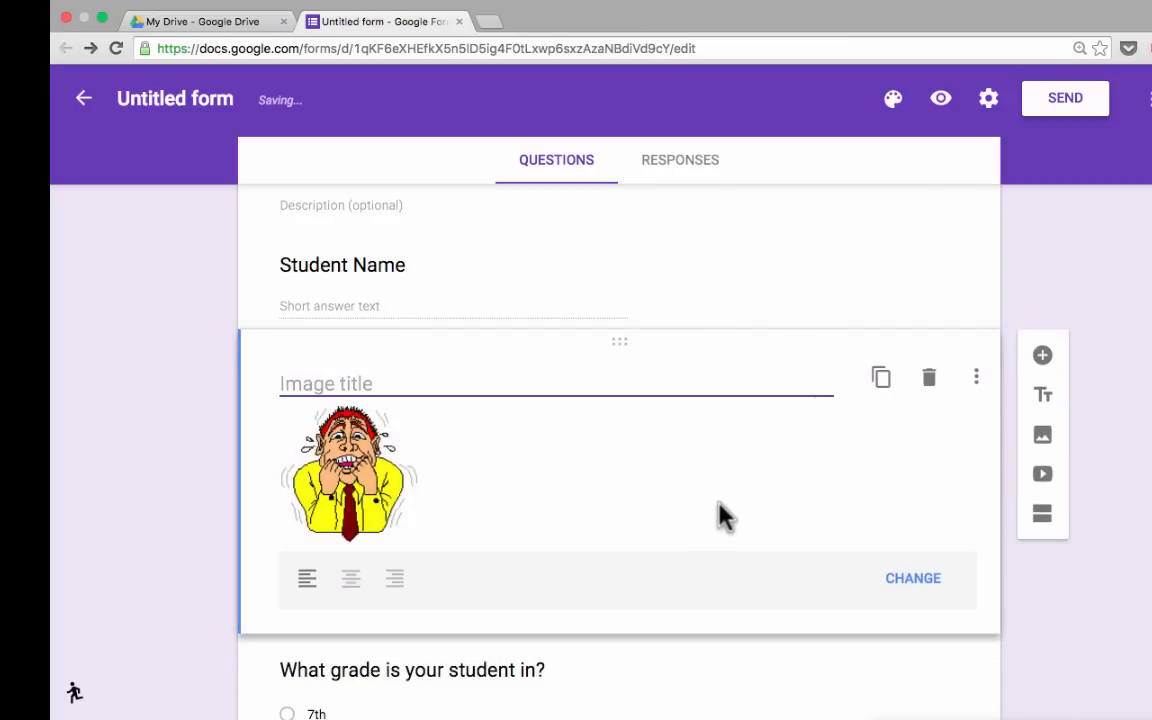
{"action": "scroll", "coordinate": [715, 503], "scroll_direction": "down", "scroll_amount": 1}
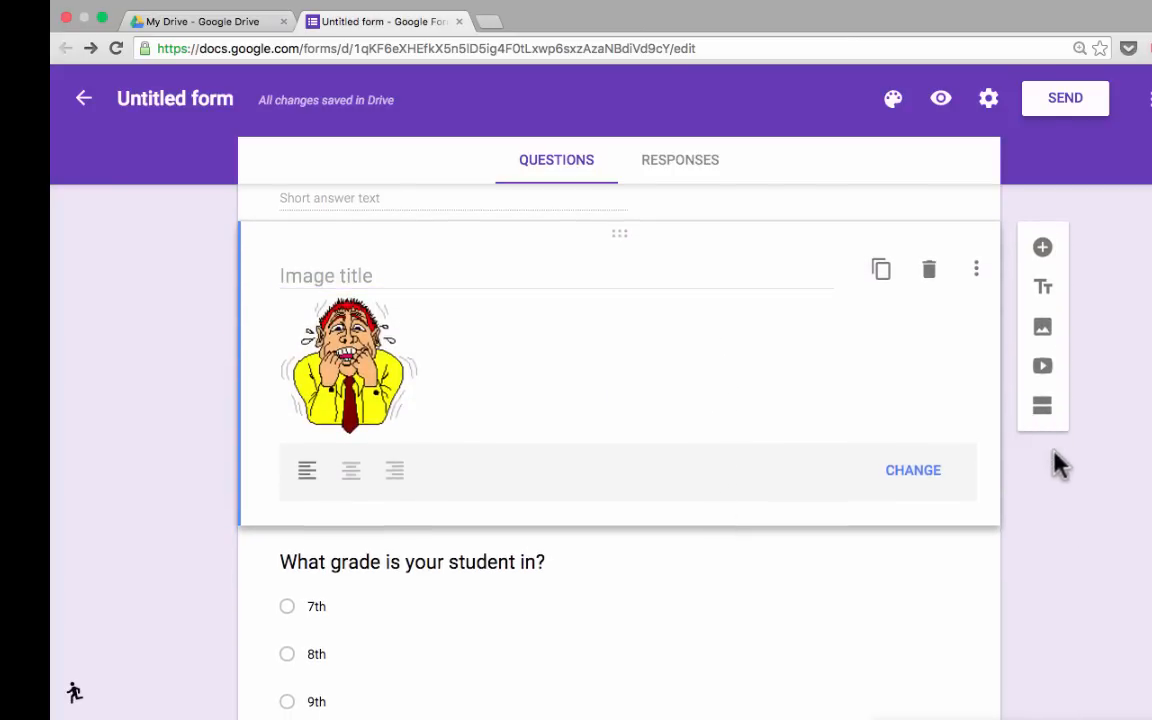
{"action": "scroll", "coordinate": [1010, 472], "scroll_direction": "up", "scroll_amount": 1}
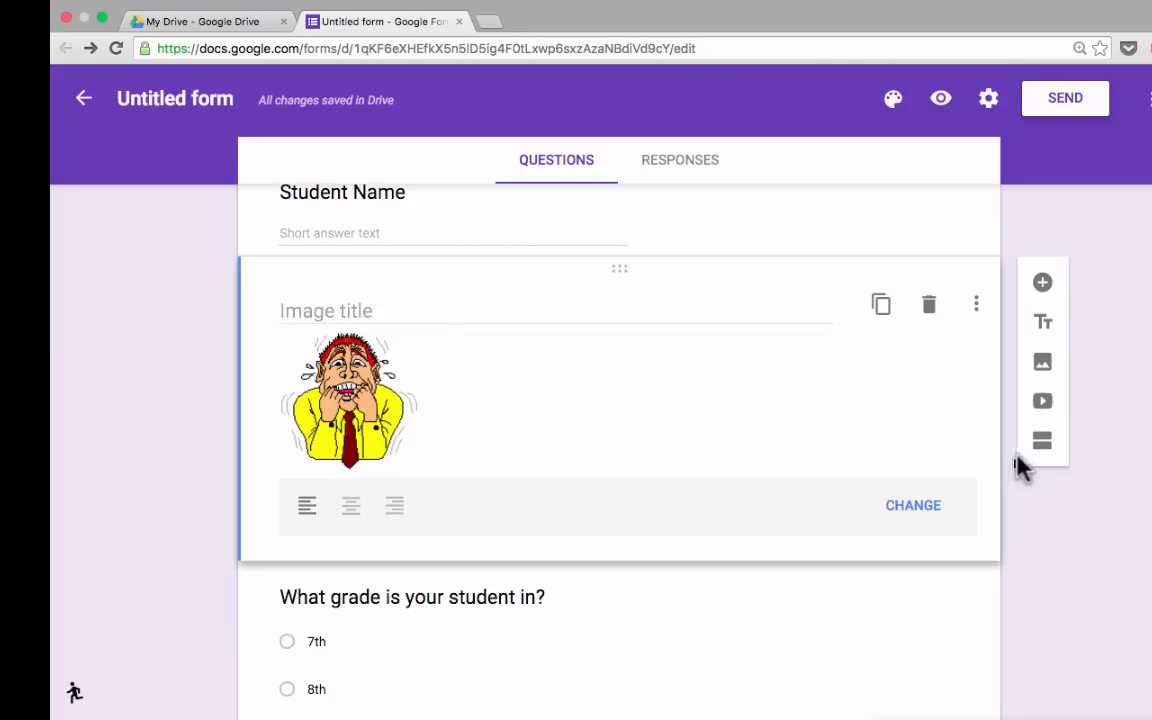
Preview the survey in a new tab and scroll through it to check the cartoon's placement.
{"action": "left_click", "coordinate": [941, 102]}
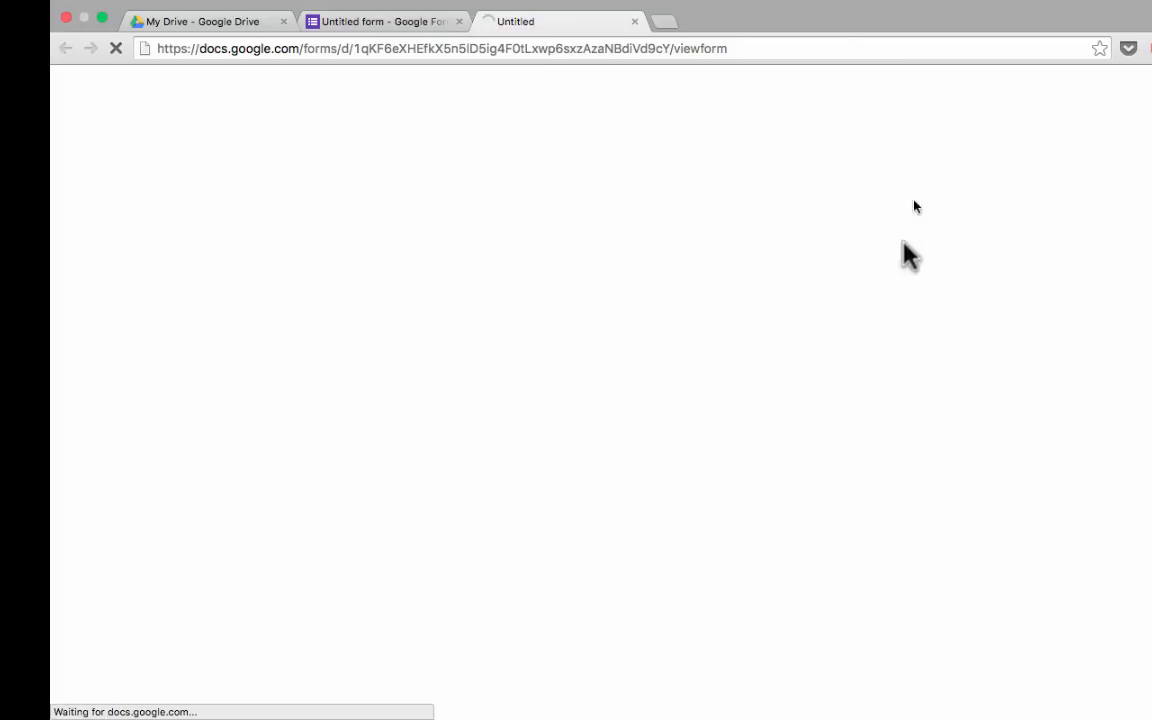
{"action": "scroll", "coordinate": [873, 379], "scroll_direction": "down", "scroll_amount": 5}
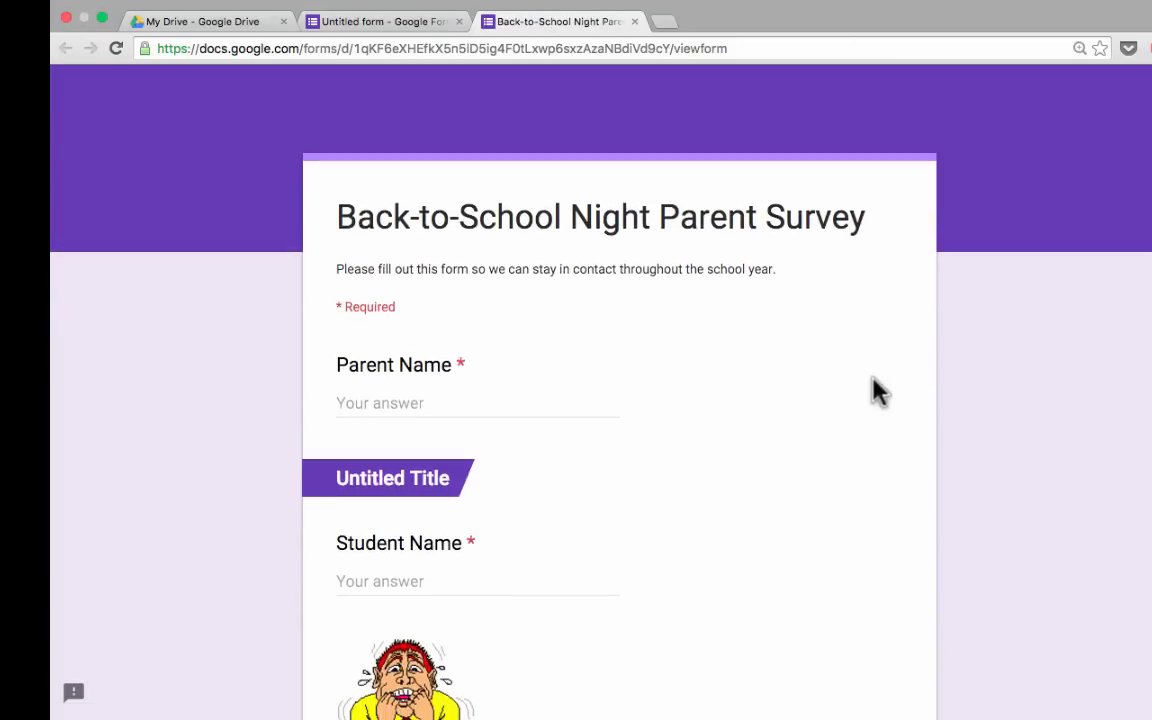
{"action": "scroll", "coordinate": [873, 392], "scroll_direction": "down", "scroll_amount": 10}
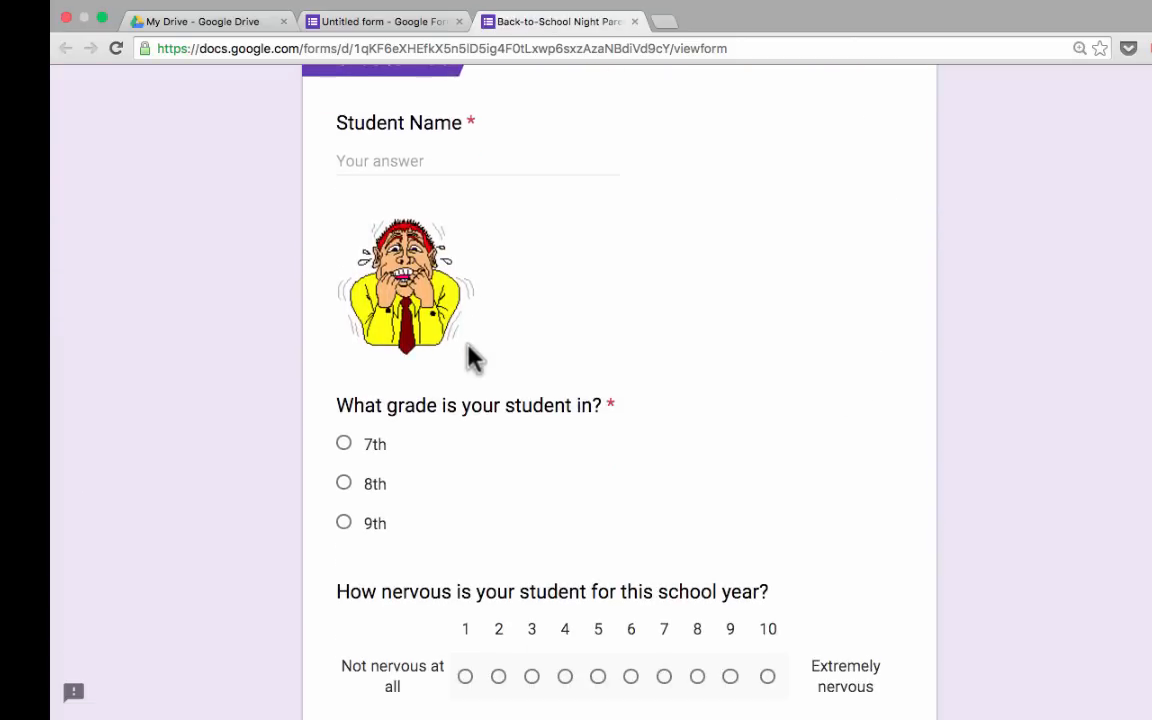
{"action": "scroll", "coordinate": [470, 357], "scroll_direction": "down", "scroll_amount": 1}
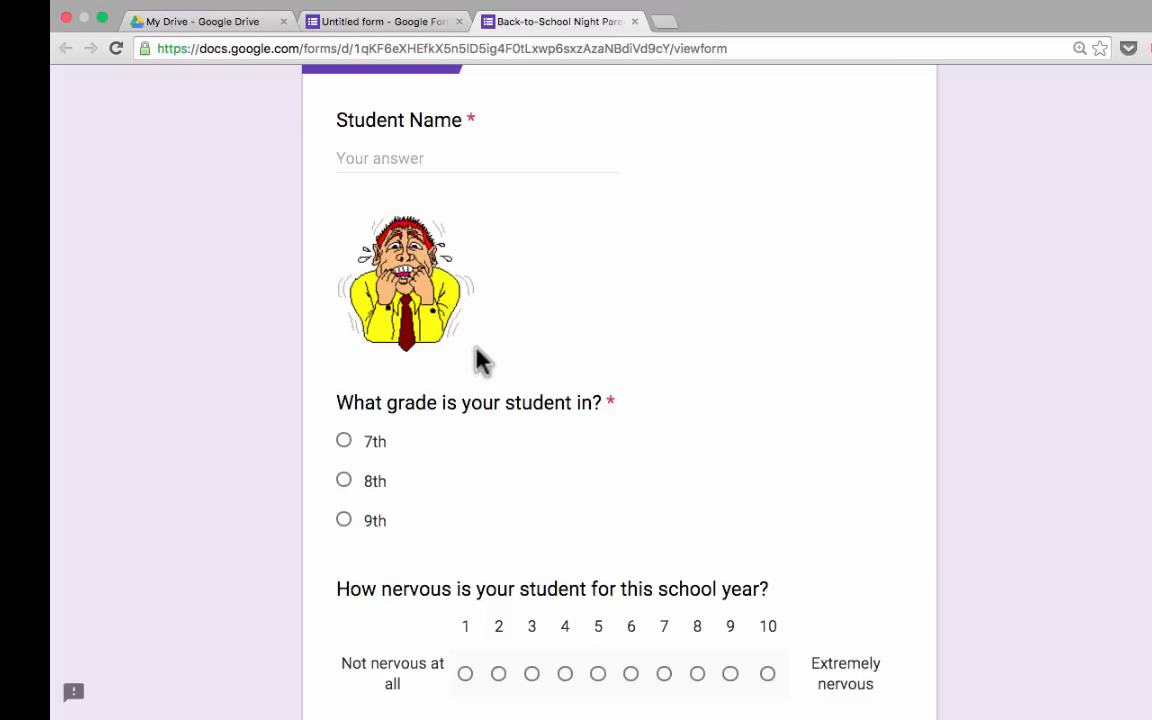
{"action": "scroll", "coordinate": [478, 360], "scroll_direction": "down", "scroll_amount": 7}
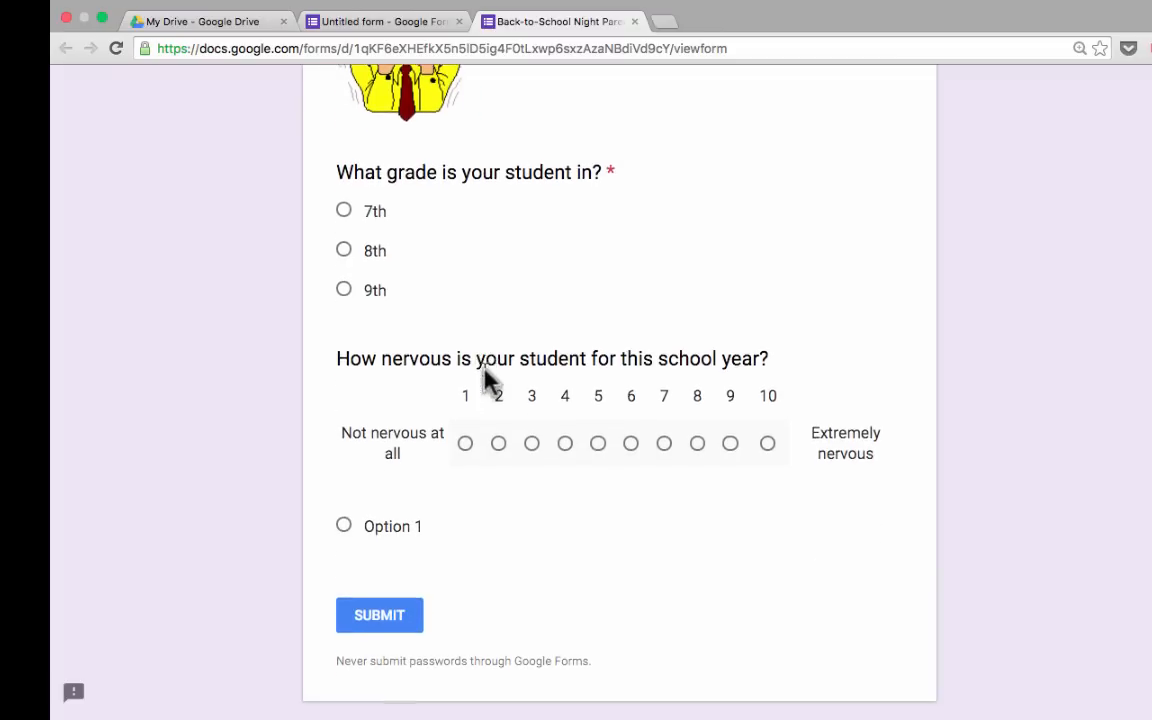
{"action": "scroll", "coordinate": [489, 386], "scroll_direction": "up", "scroll_amount": 15}
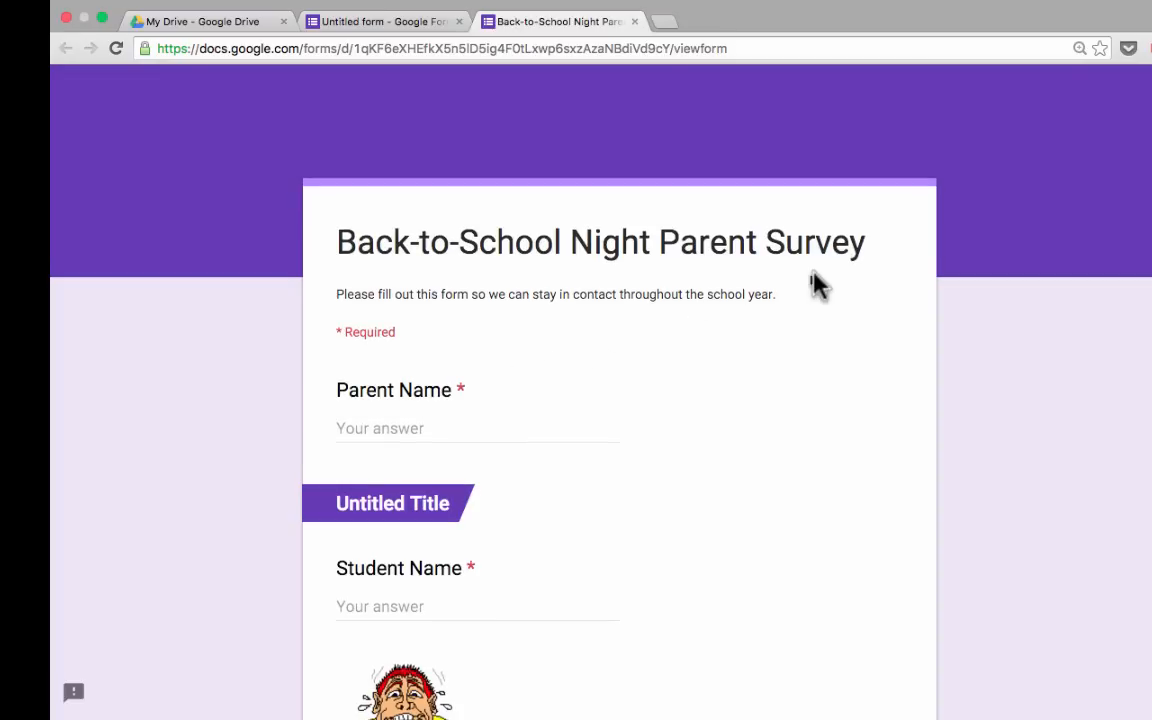
Close the survey preview and search YouTube for 'student progress' videos to add.
{"action": "left_click", "coordinate": [634, 22]}
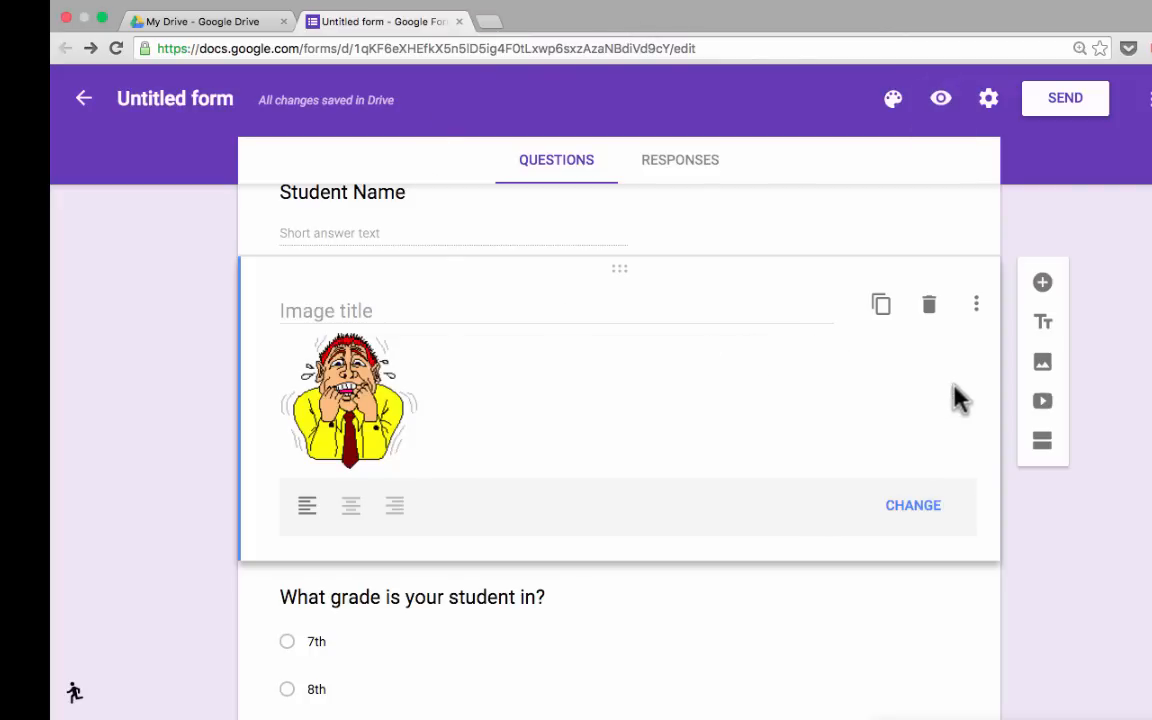
{"action": "left_click", "coordinate": [1043, 405]}
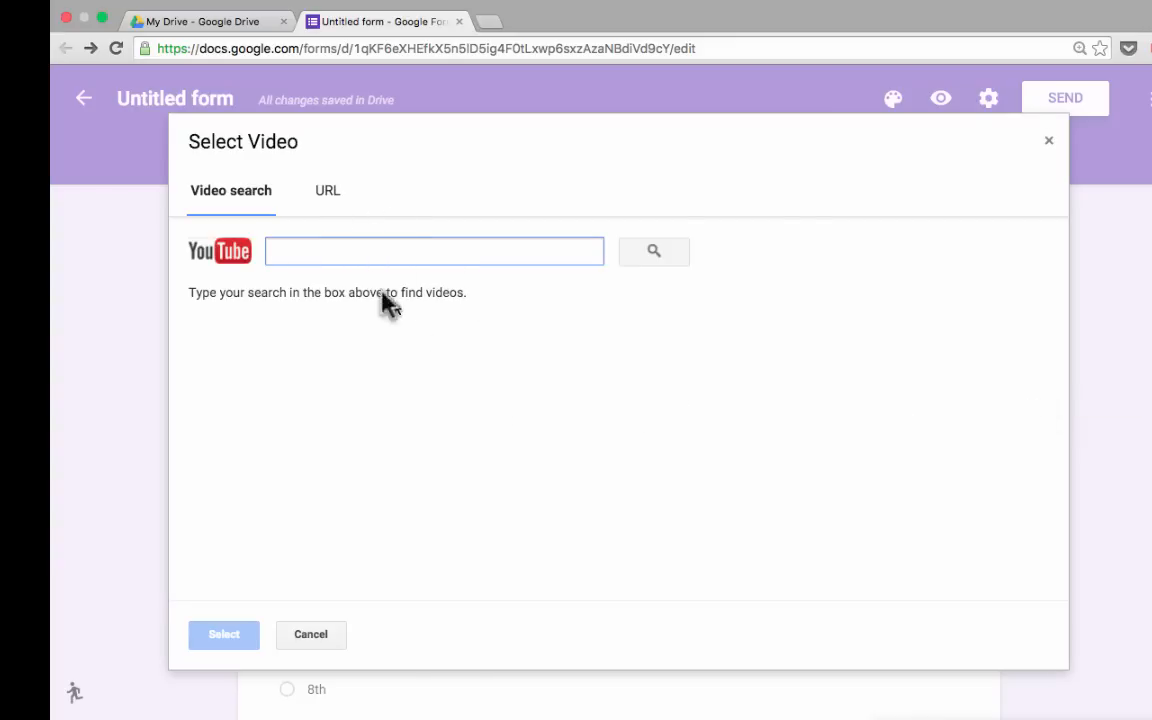
{"action": "left_click", "coordinate": [326, 192]}
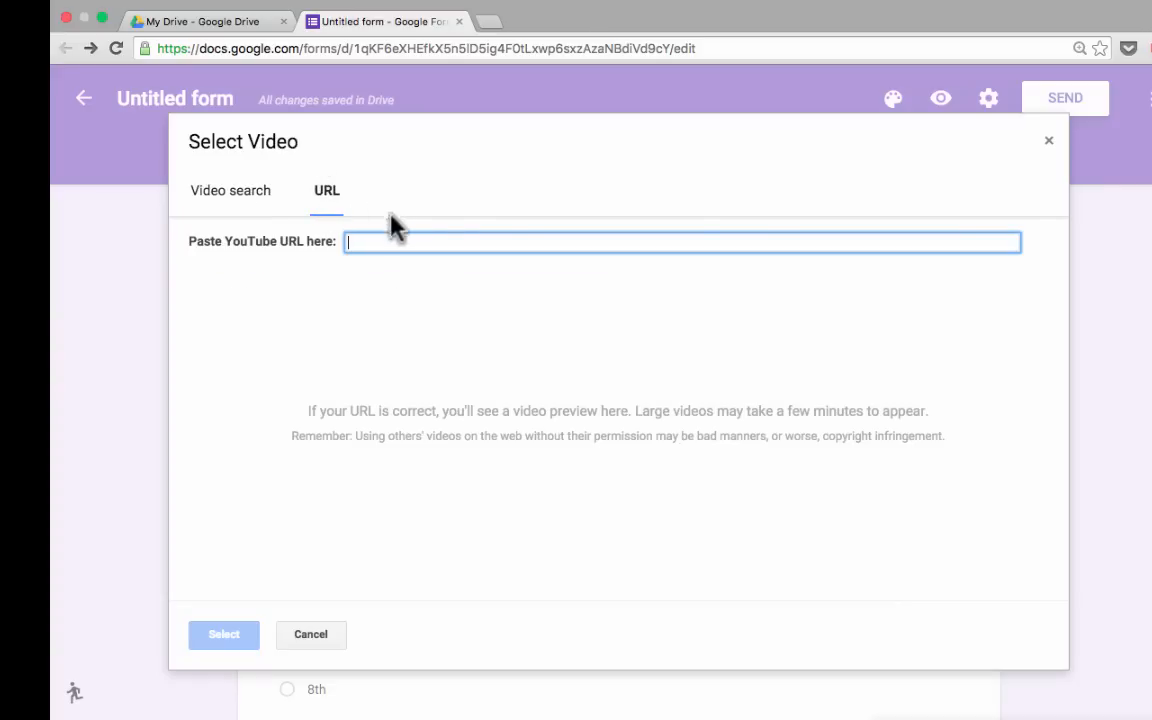
{"action": "left_click", "coordinate": [233, 192]}
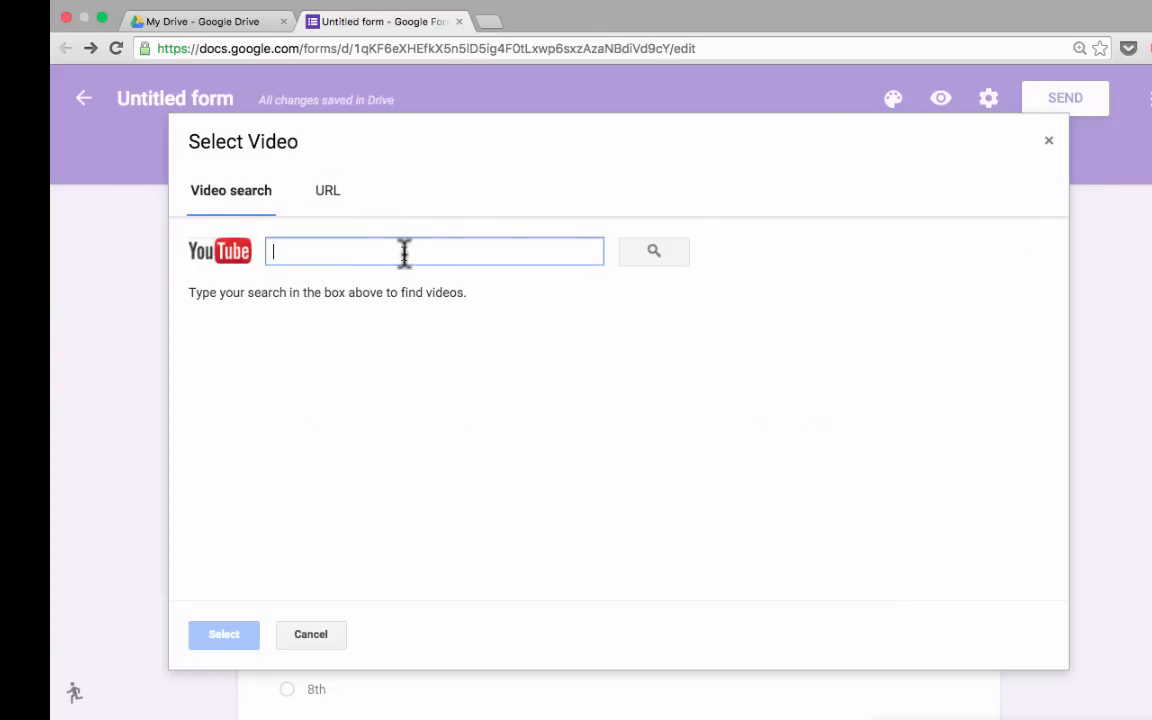
{"action": "type", "text": "student progress"}
{"action": "key", "text": "Return"}
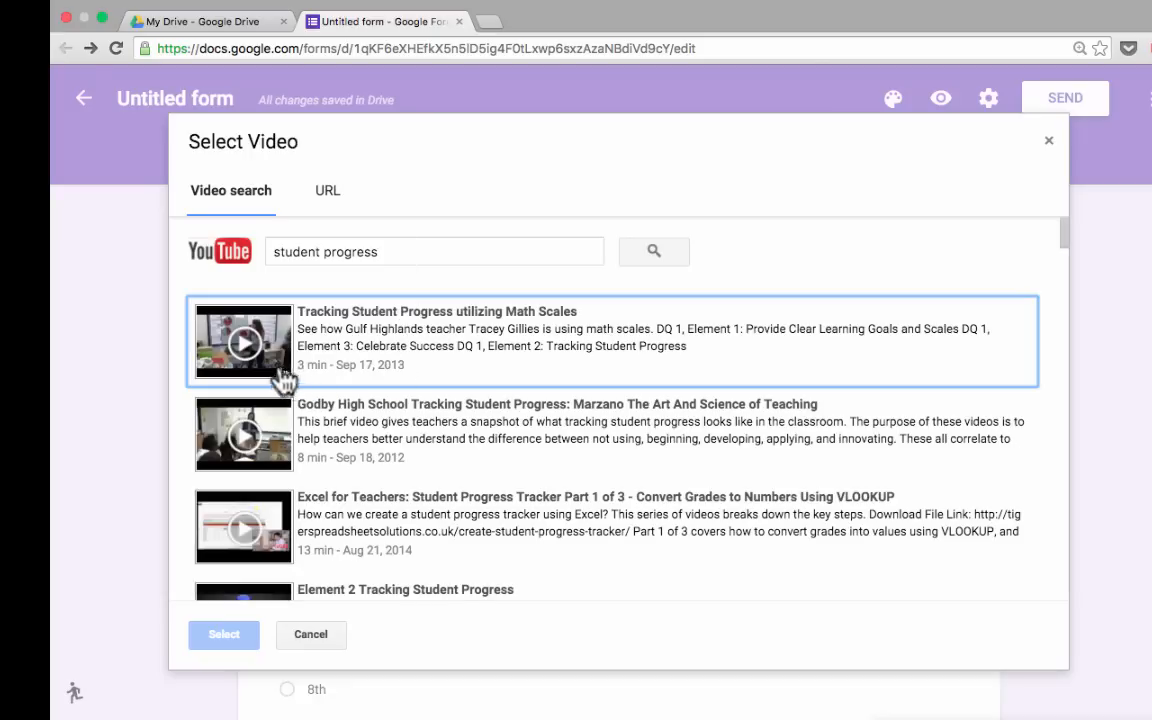
Insert the first student-progress video under the cartoon, then delete it again.
{"action": "left_click", "coordinate": [218, 318]}
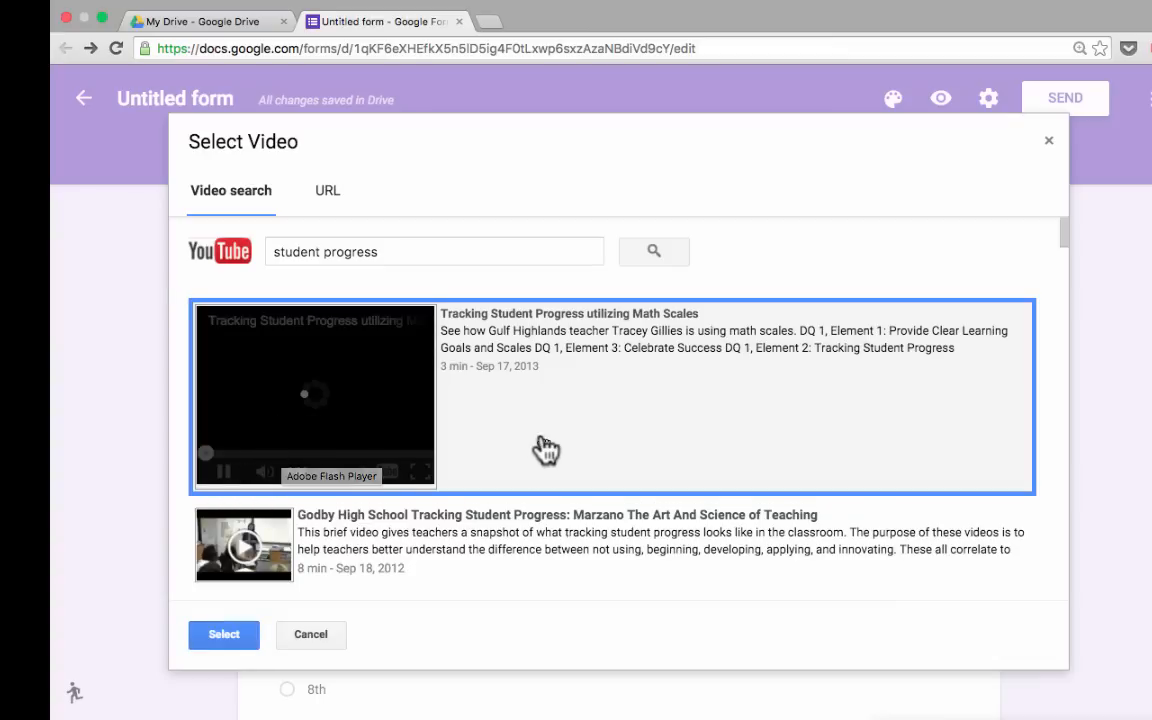
{"action": "left_click", "coordinate": [226, 635]}
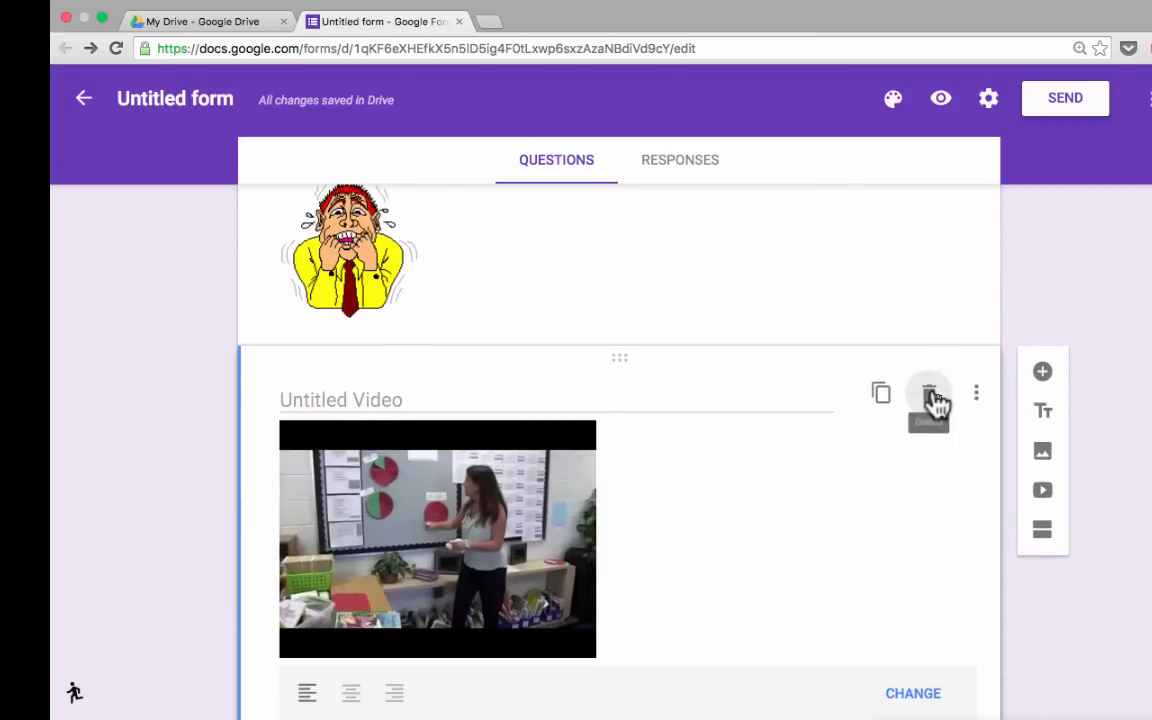
{"action": "left_click", "coordinate": [934, 400]}
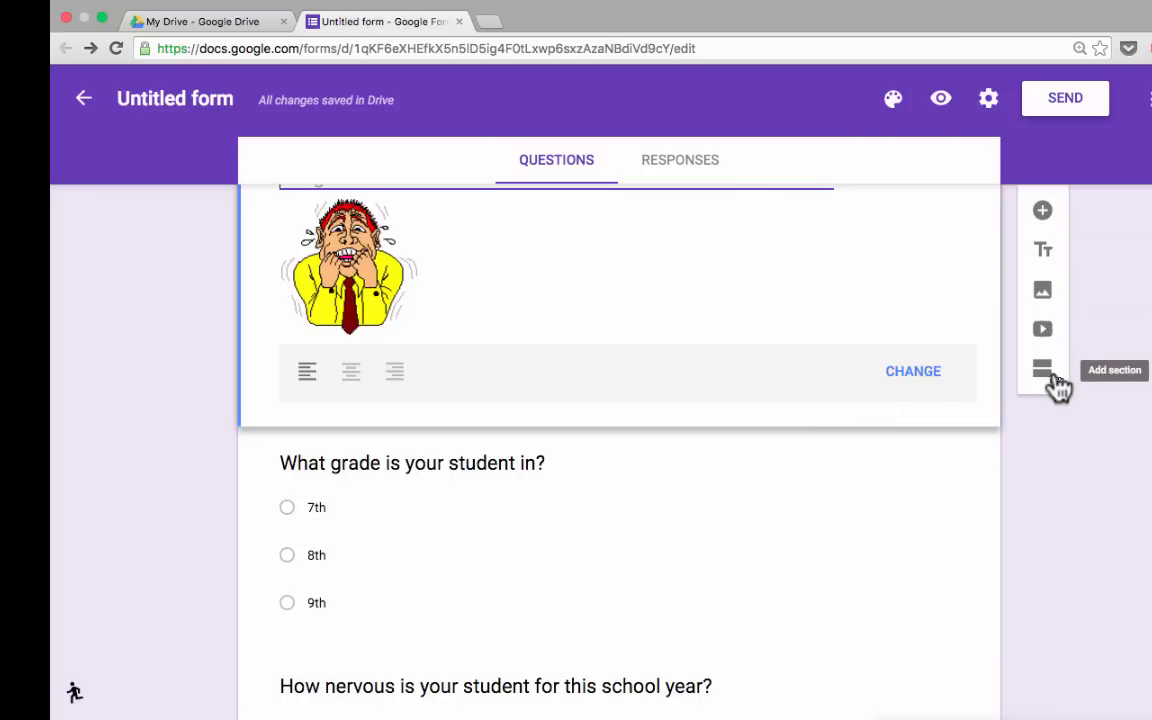
{"action": "scroll", "coordinate": [1057, 385], "scroll_direction": "down", "scroll_amount": 4}
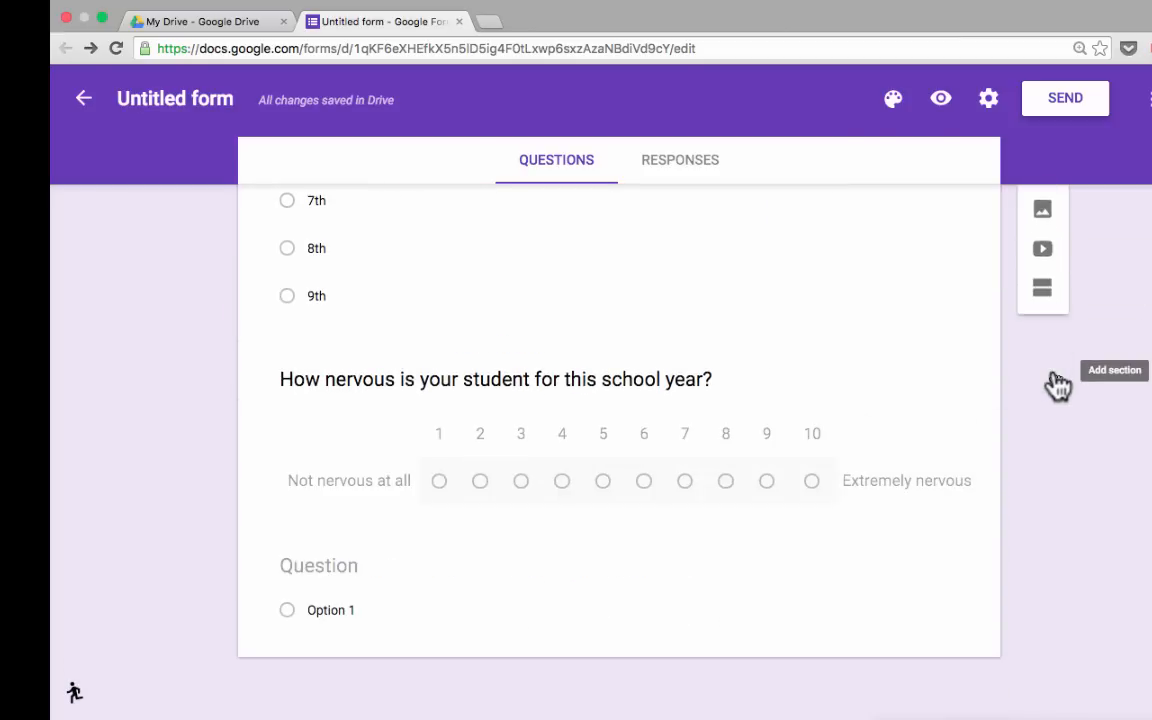
{"action": "scroll", "coordinate": [1057, 385], "scroll_direction": "up", "scroll_amount": 10}
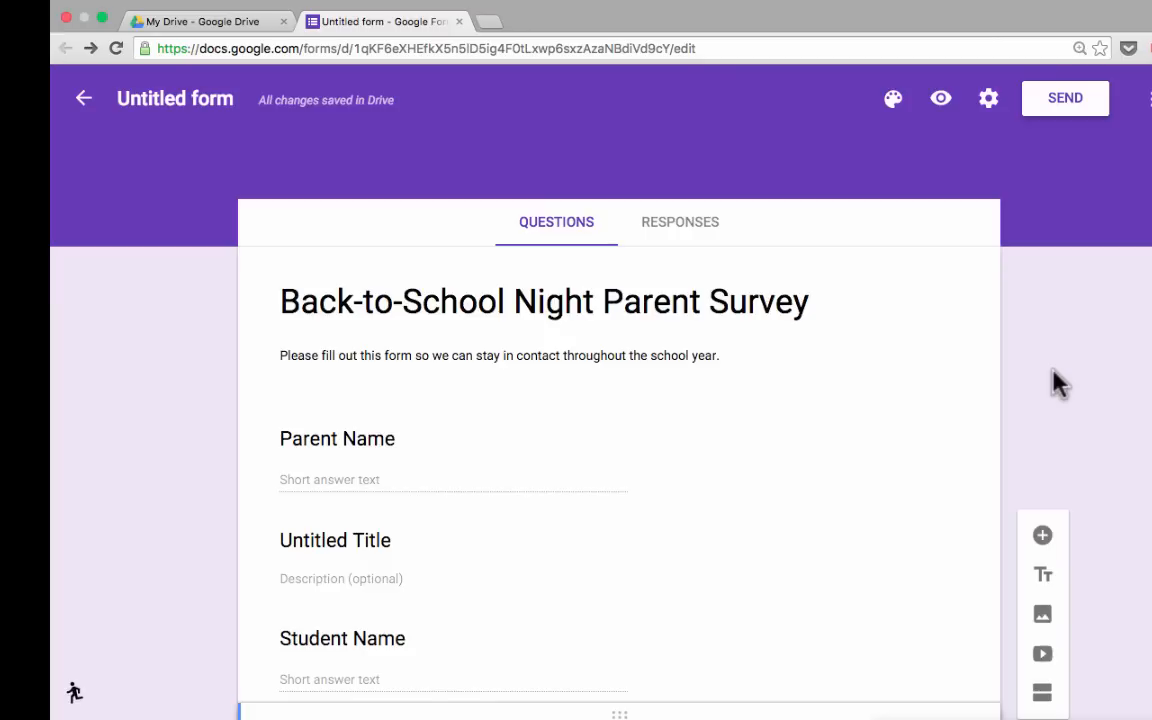
{"action": "scroll", "coordinate": [619, 450], "scroll_direction": "up", "scroll_amount": 6}
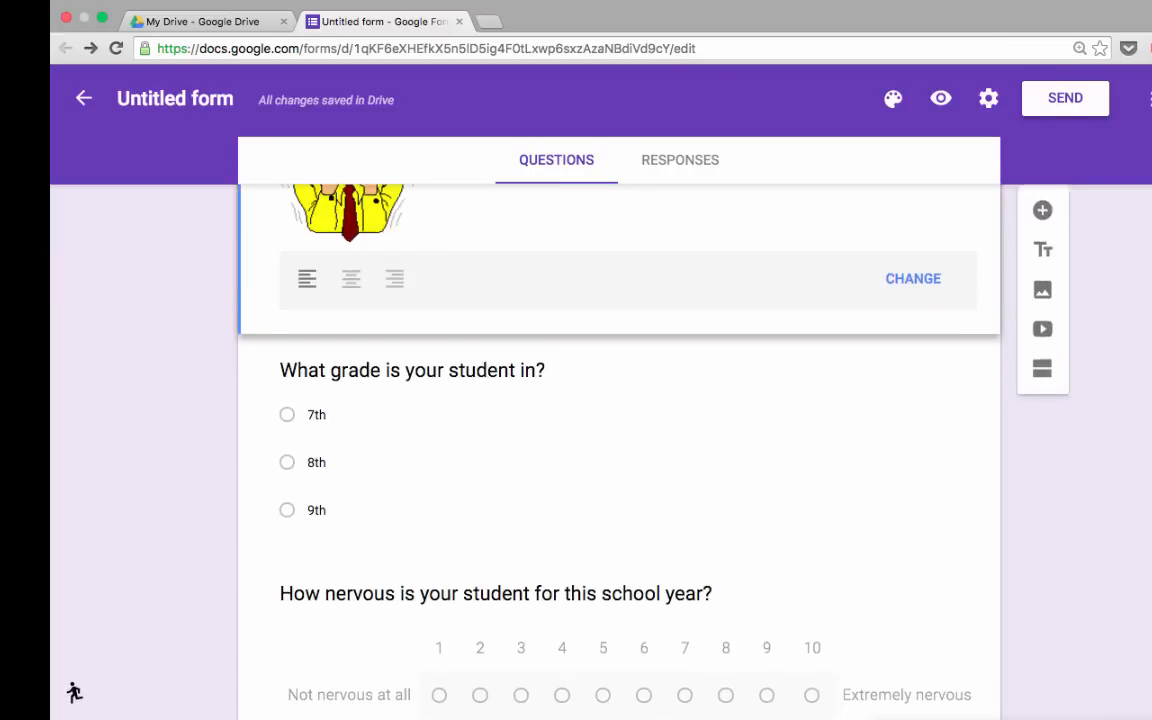
{"action": "scroll", "coordinate": [619, 450], "scroll_direction": "up", "scroll_amount": 1}
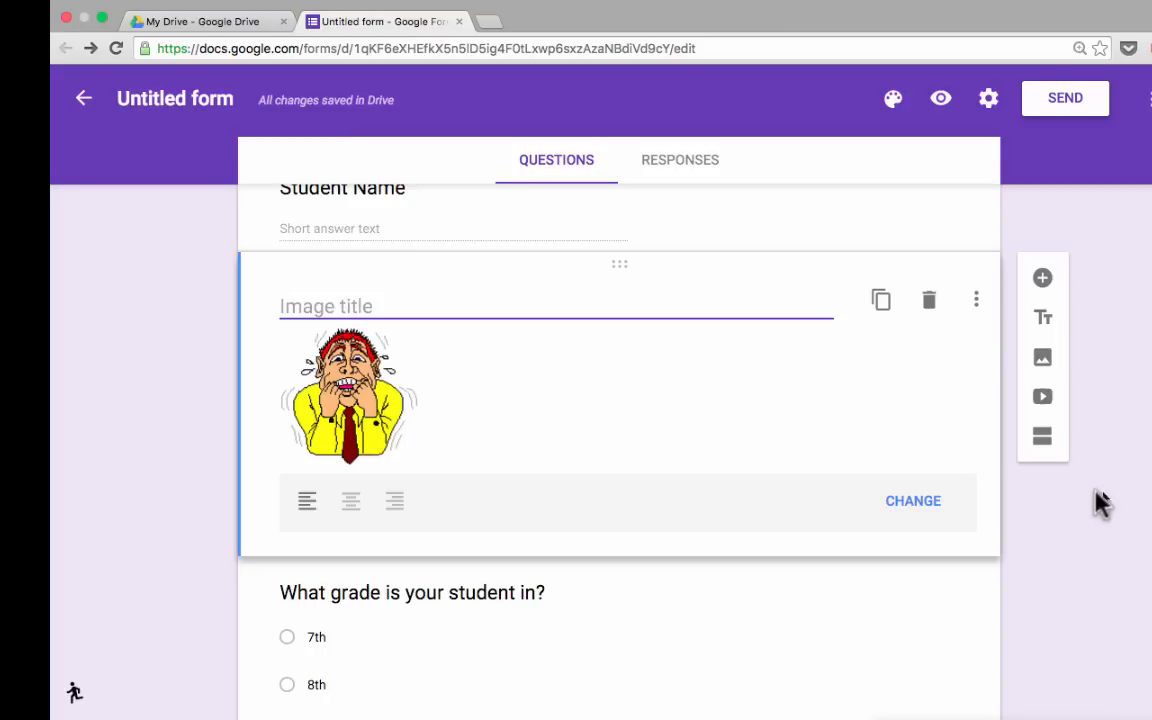
{"action": "scroll", "coordinate": [1100, 505], "scroll_direction": "down", "scroll_amount": 1}
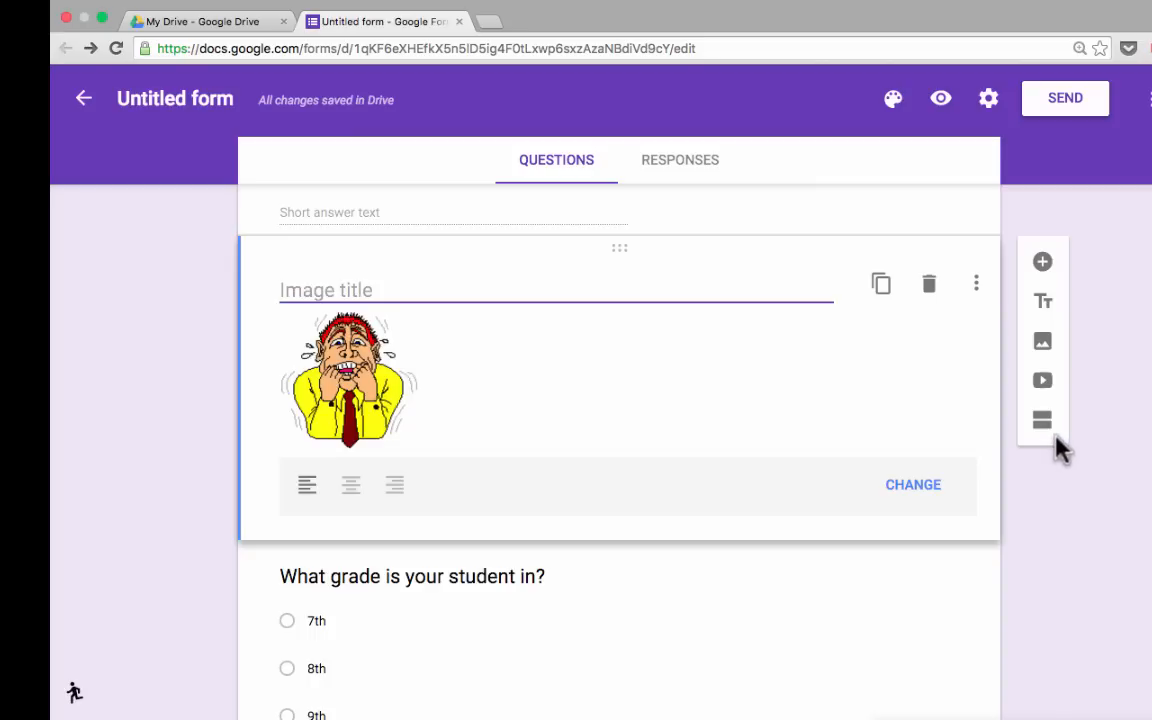
{"action": "scroll", "coordinate": [1048, 438], "scroll_direction": "up", "scroll_amount": 1}
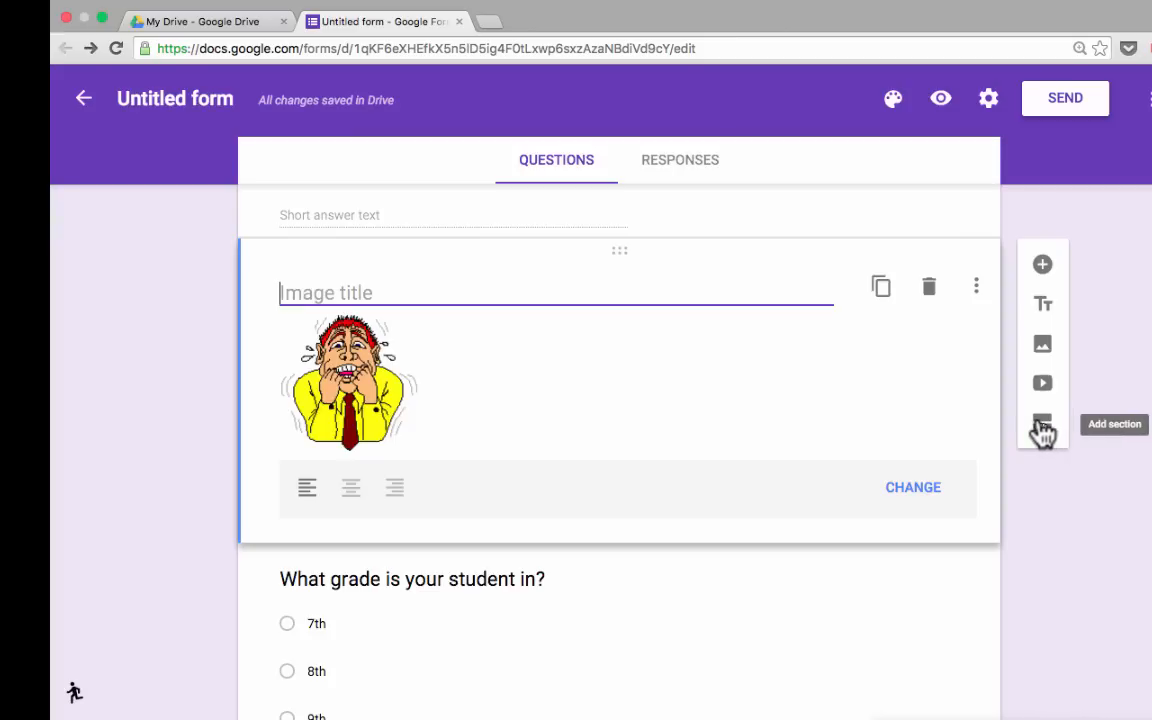
Add a new section after the cartoon image.
{"action": "left_click", "coordinate": [1043, 430]}
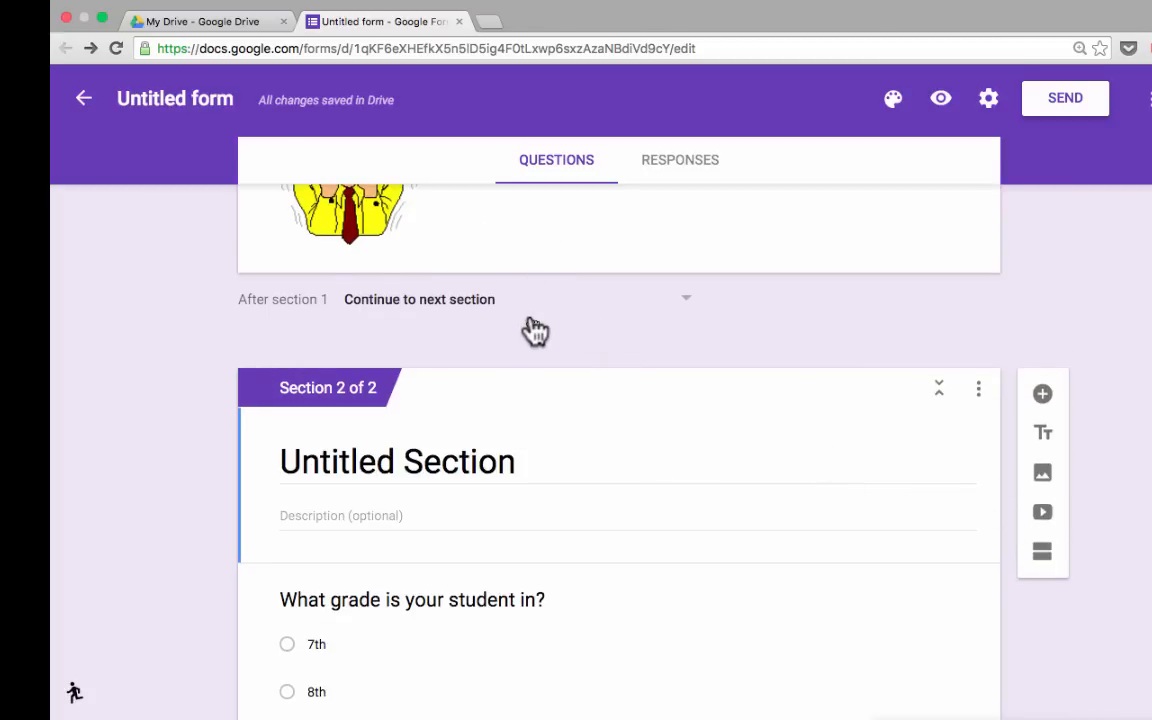
{"action": "scroll", "coordinate": [586, 334], "scroll_direction": "up", "scroll_amount": 5}
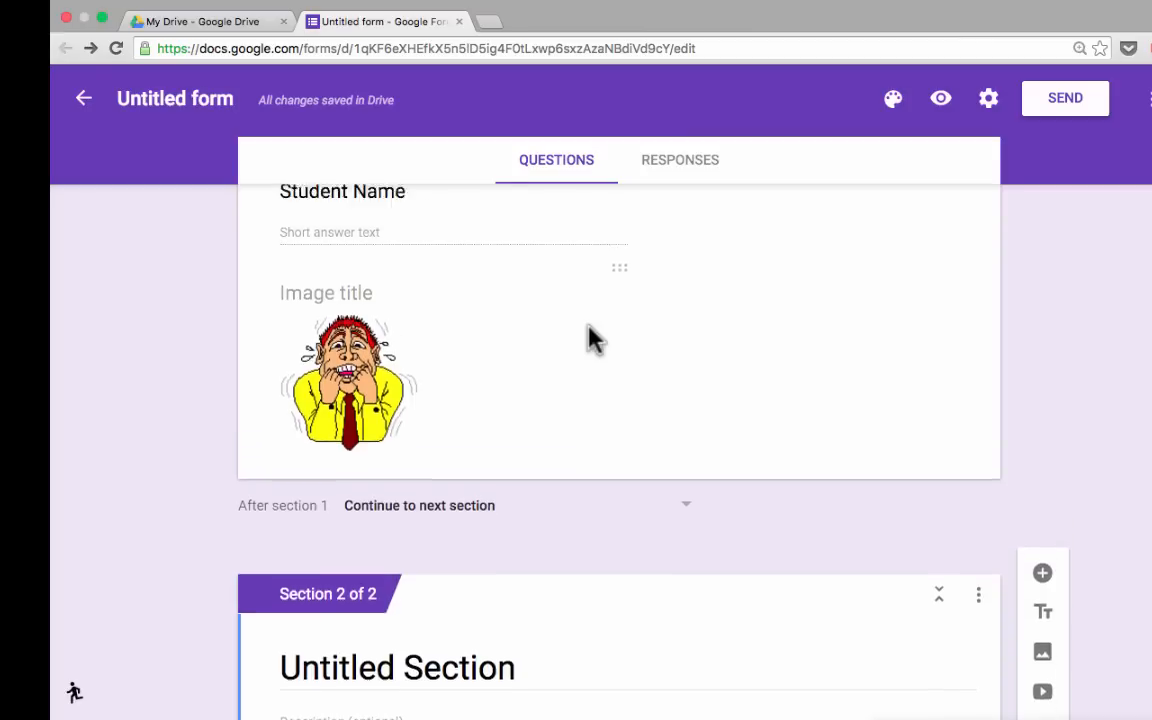
{"action": "scroll", "coordinate": [590, 329], "scroll_direction": "up", "scroll_amount": 3}
{"action": "scroll", "coordinate": [590, 329], "scroll_direction": "down", "scroll_amount": 3}
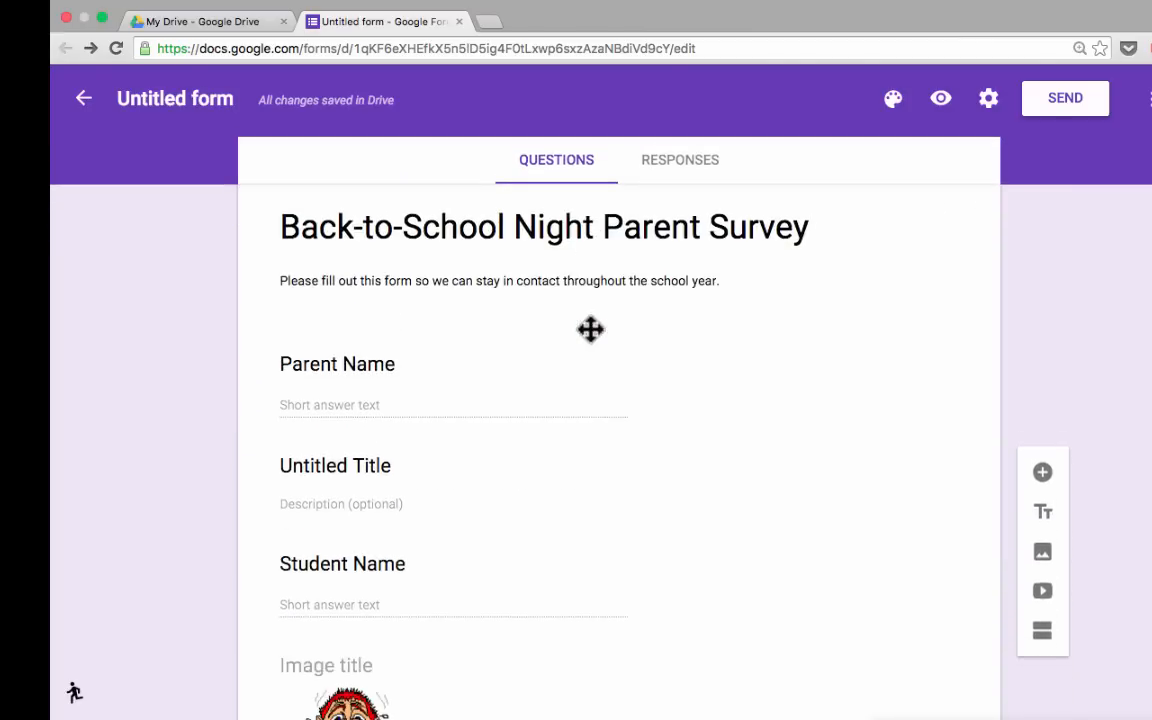
{"action": "scroll", "coordinate": [590, 329], "scroll_direction": "down", "scroll_amount": 10}
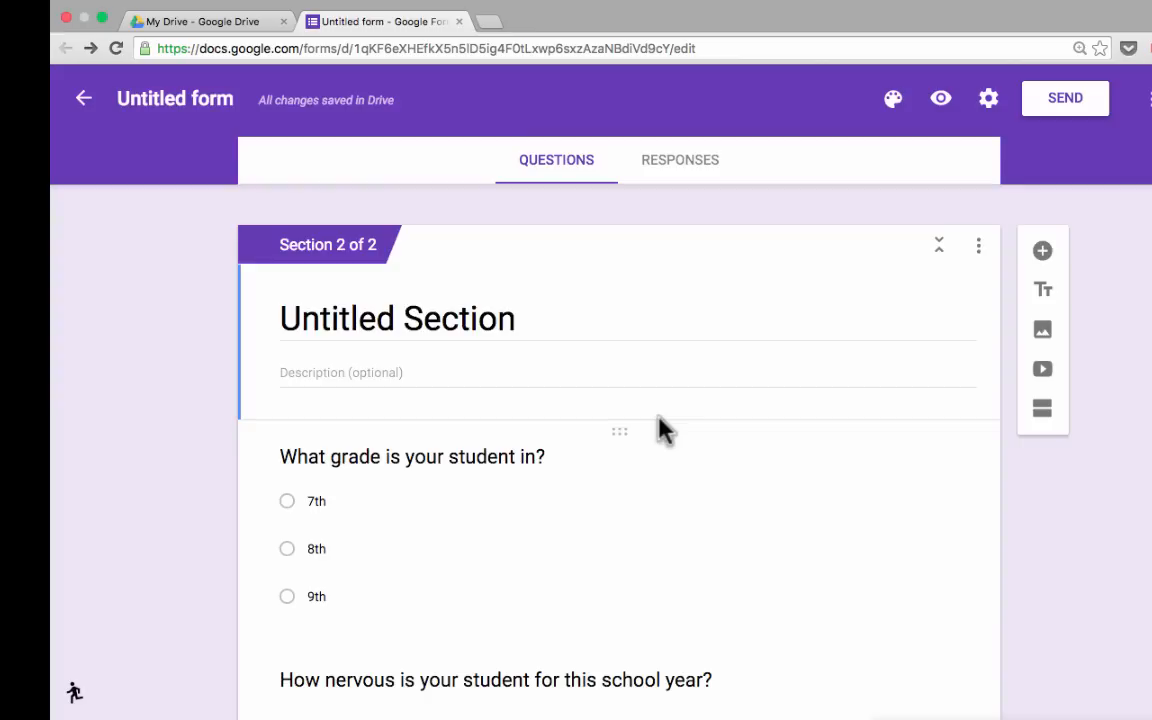
{"action": "scroll", "coordinate": [660, 428], "scroll_direction": "down", "scroll_amount": 3}
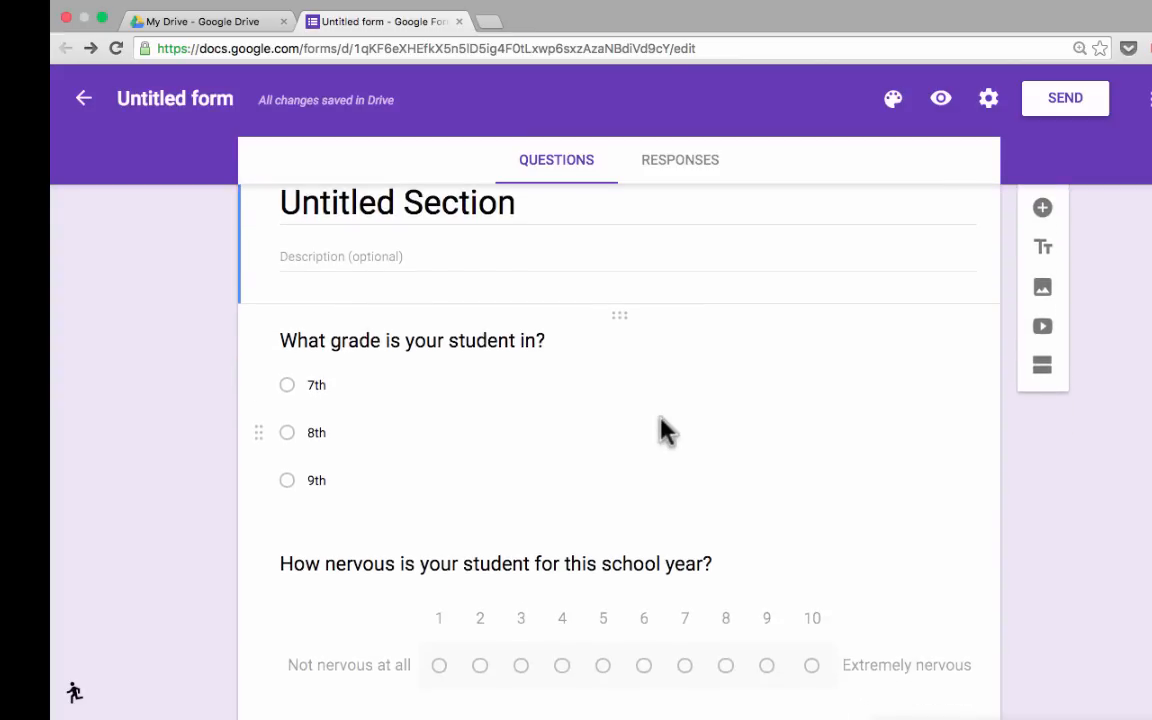
{"action": "scroll", "coordinate": [664, 425], "scroll_direction": "up", "scroll_amount": 5}
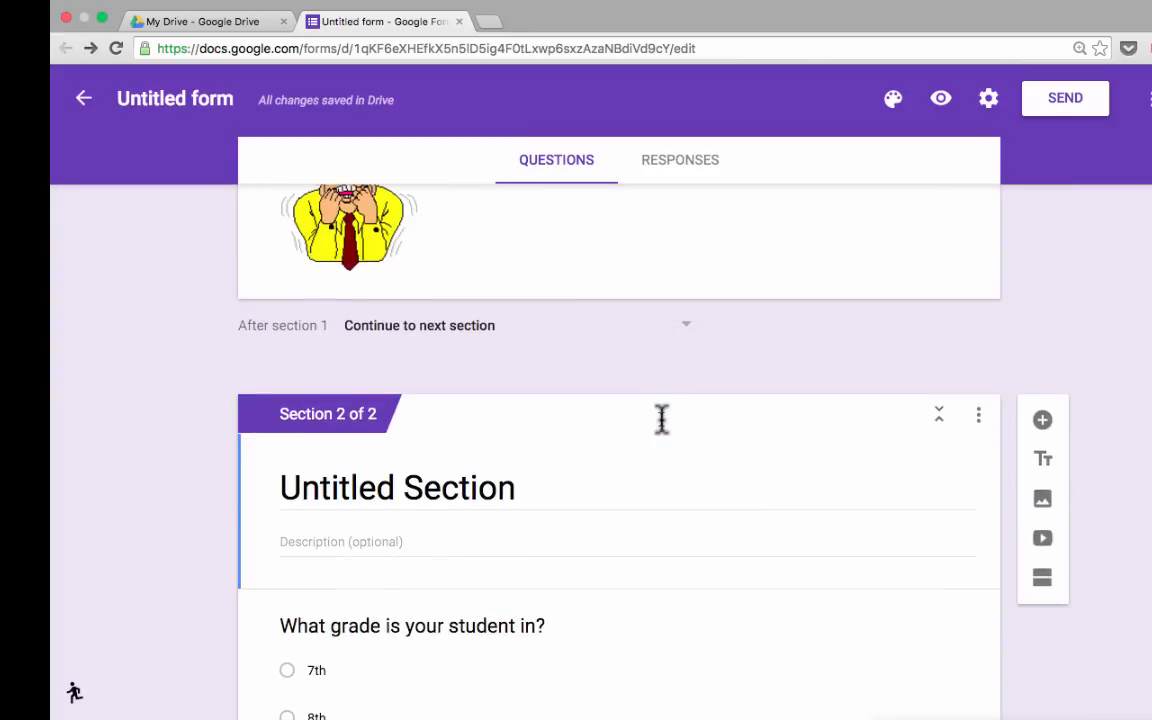
{"action": "scroll", "coordinate": [664, 437], "scroll_direction": "up", "scroll_amount": 1}
{"action": "scroll", "coordinate": [668, 440], "scroll_direction": "down", "scroll_amount": 2}
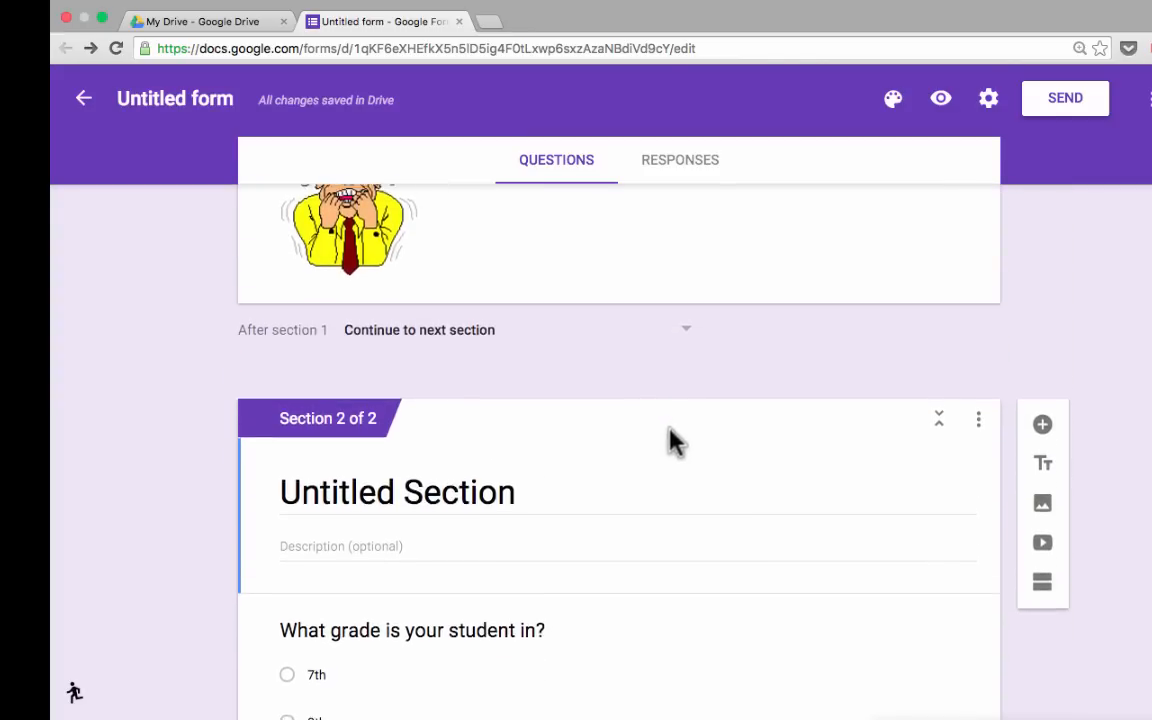
{"action": "scroll", "coordinate": [686, 440], "scroll_direction": "down", "scroll_amount": 3}
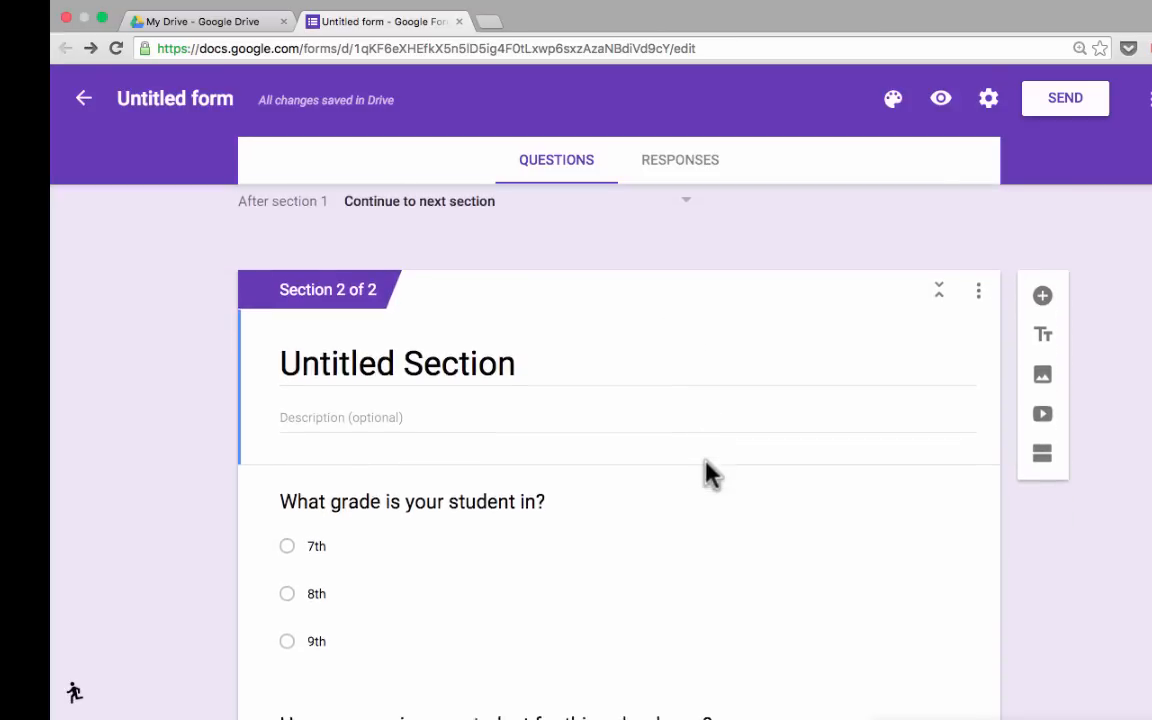
Move the grade question back into section 1 and the cartoon down into section 2.
{"action": "left_click_drag", "start_coordinate": [619, 450], "coordinate": [653, 424]}
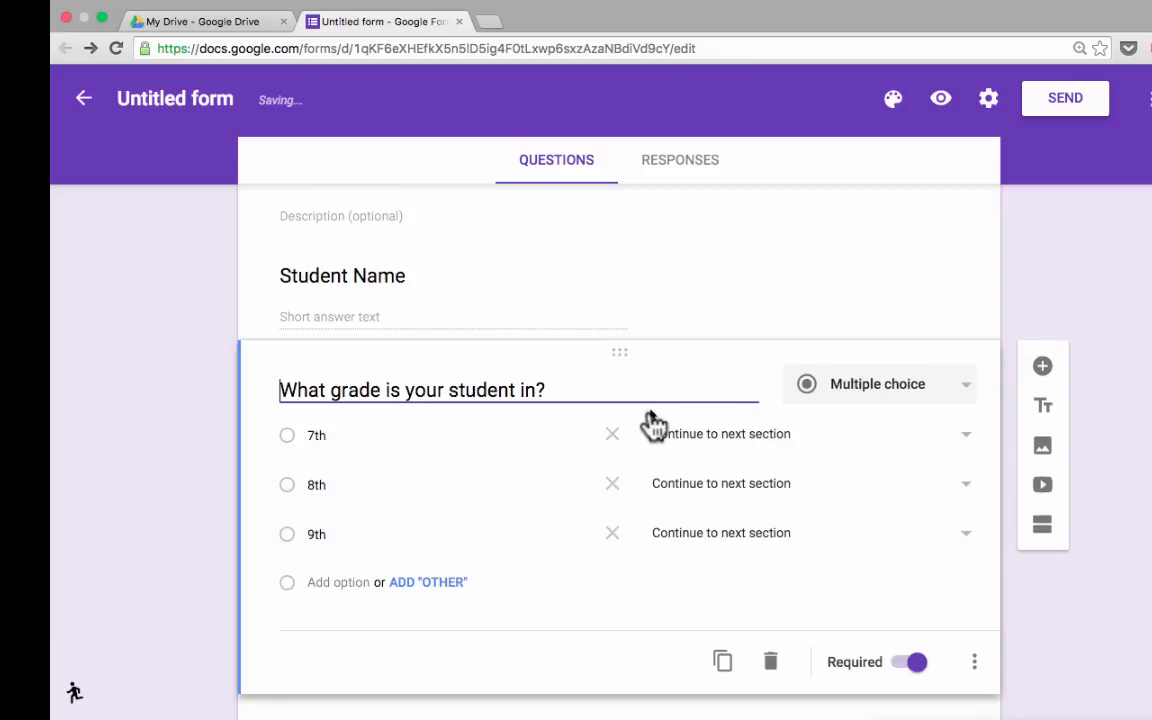
{"action": "scroll", "coordinate": [656, 424], "scroll_direction": "down", "scroll_amount": 4}
{"action": "left_click_drag", "start_coordinate": [616, 328], "coordinate": [681, 342]}
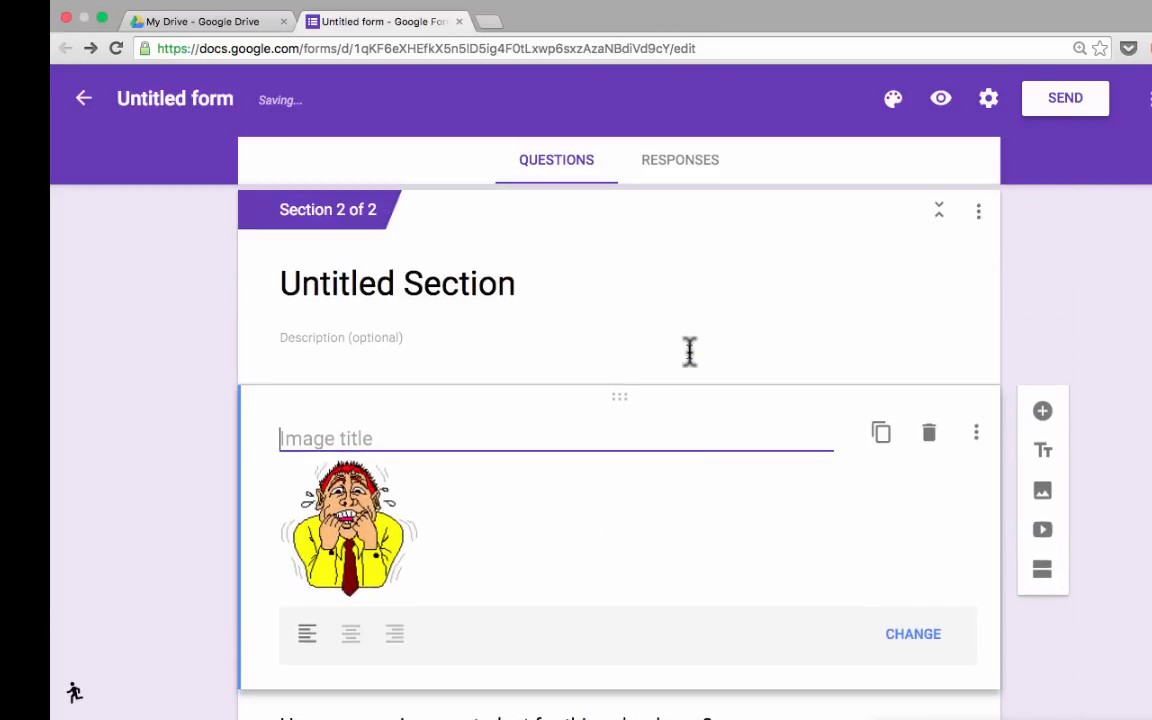
{"action": "scroll", "coordinate": [1059, 368], "scroll_direction": "down", "scroll_amount": 3}
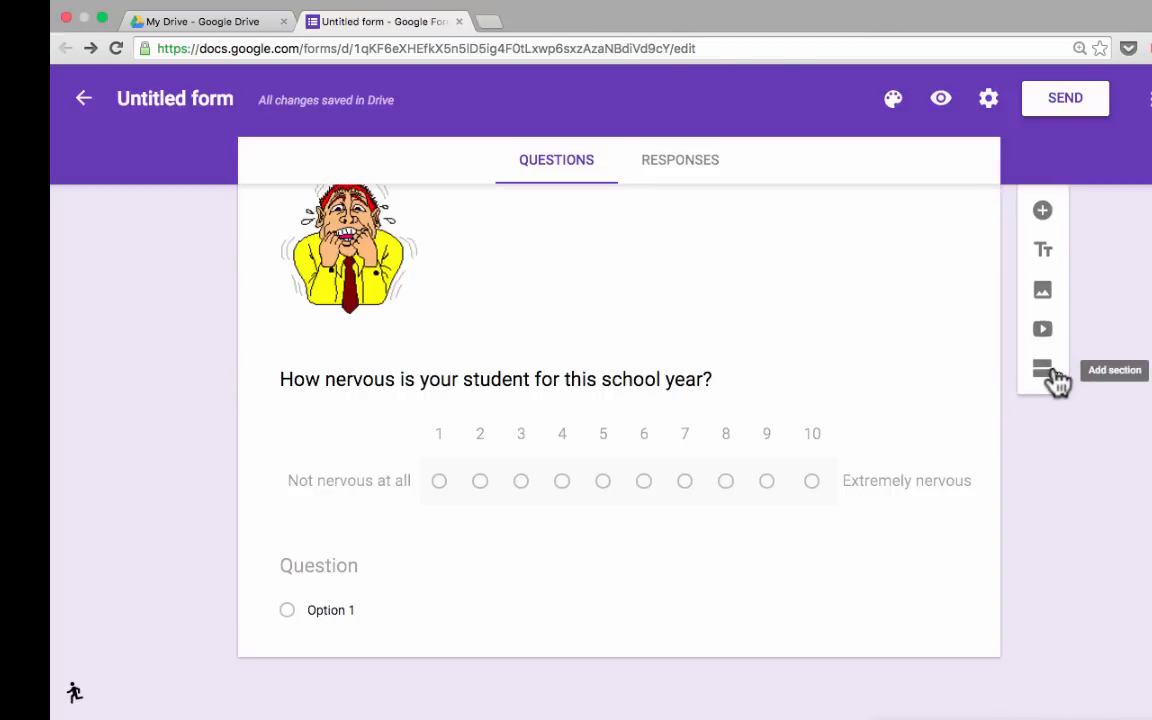
{"action": "scroll", "coordinate": [880, 365], "scroll_direction": "up", "scroll_amount": 4}
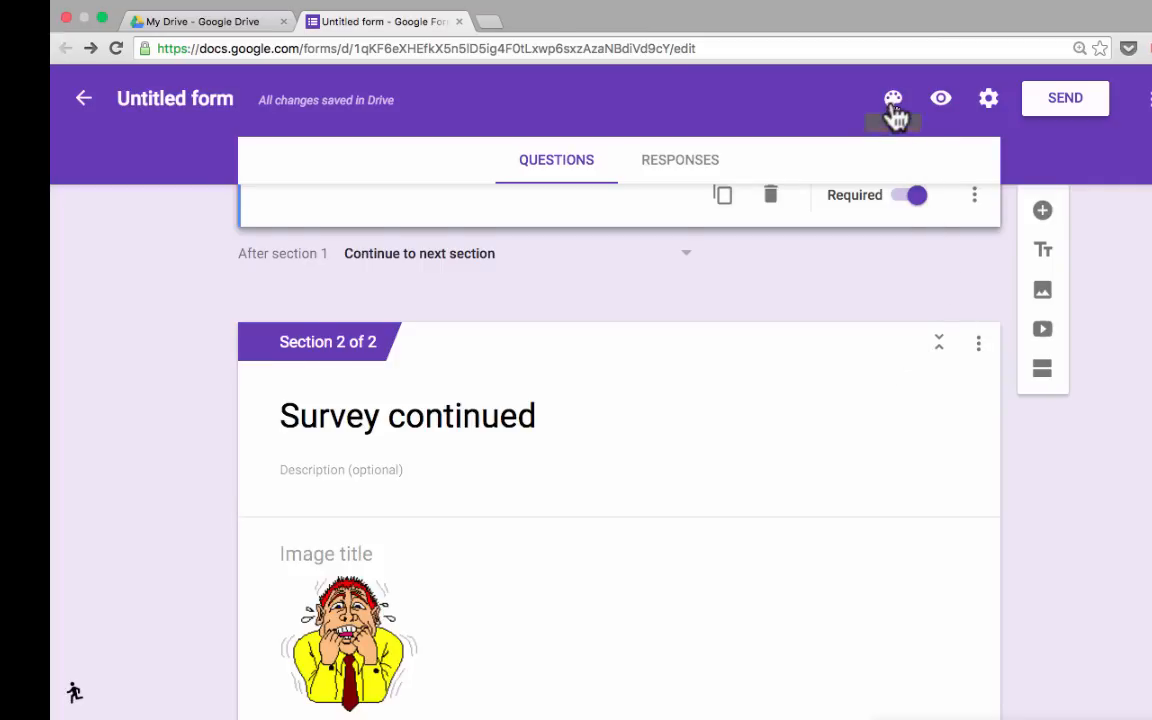
{"action": "scroll", "coordinate": [888, 272], "scroll_direction": "up", "scroll_amount": 1}
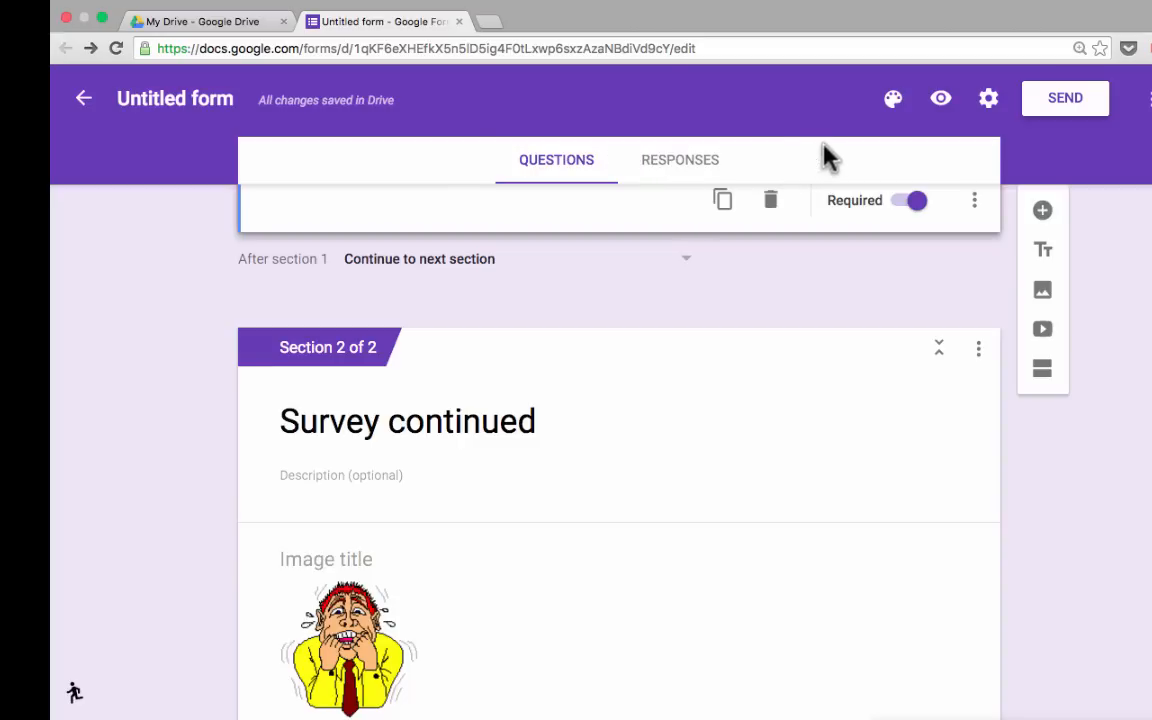
{"action": "scroll", "coordinate": [913, 172], "scroll_direction": "up", "scroll_amount": 3}
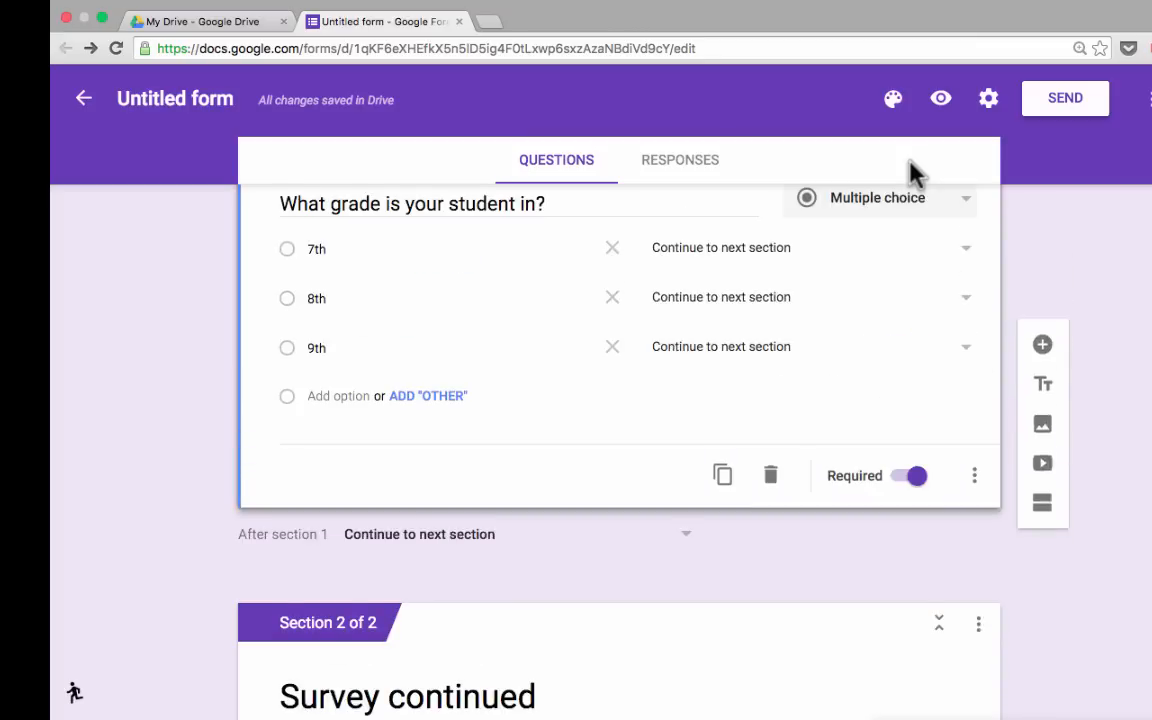
Try red, indigo and green colour themes on the form.
{"action": "left_click", "coordinate": [895, 104]}
{"action": "left_click", "coordinate": [903, 246]}
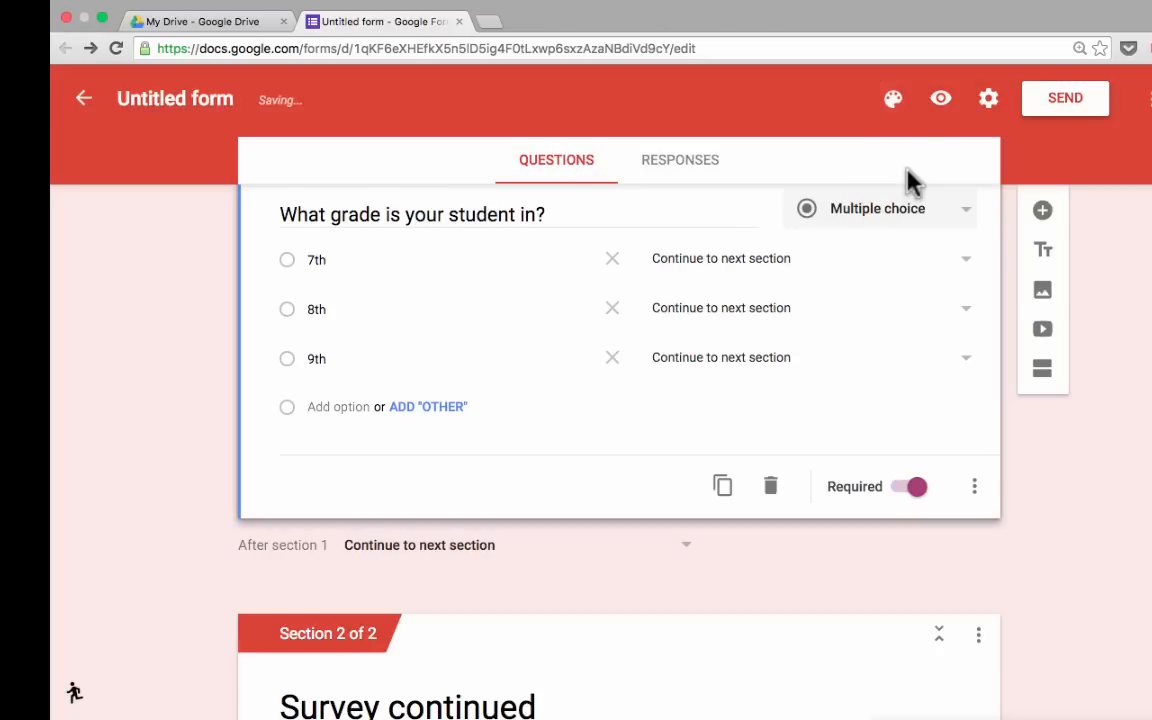
{"action": "left_click", "coordinate": [897, 108]}
{"action": "left_click", "coordinate": [901, 243]}
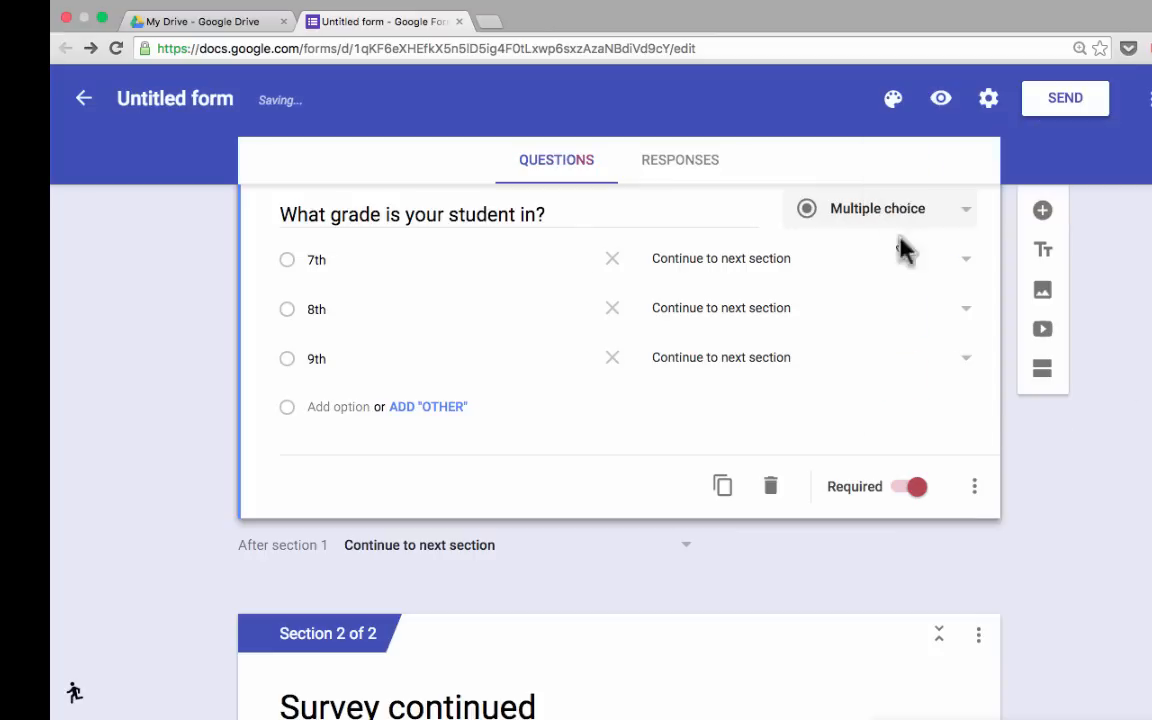
{"action": "left_click", "coordinate": [893, 118]}
{"action": "left_click", "coordinate": [966, 310]}
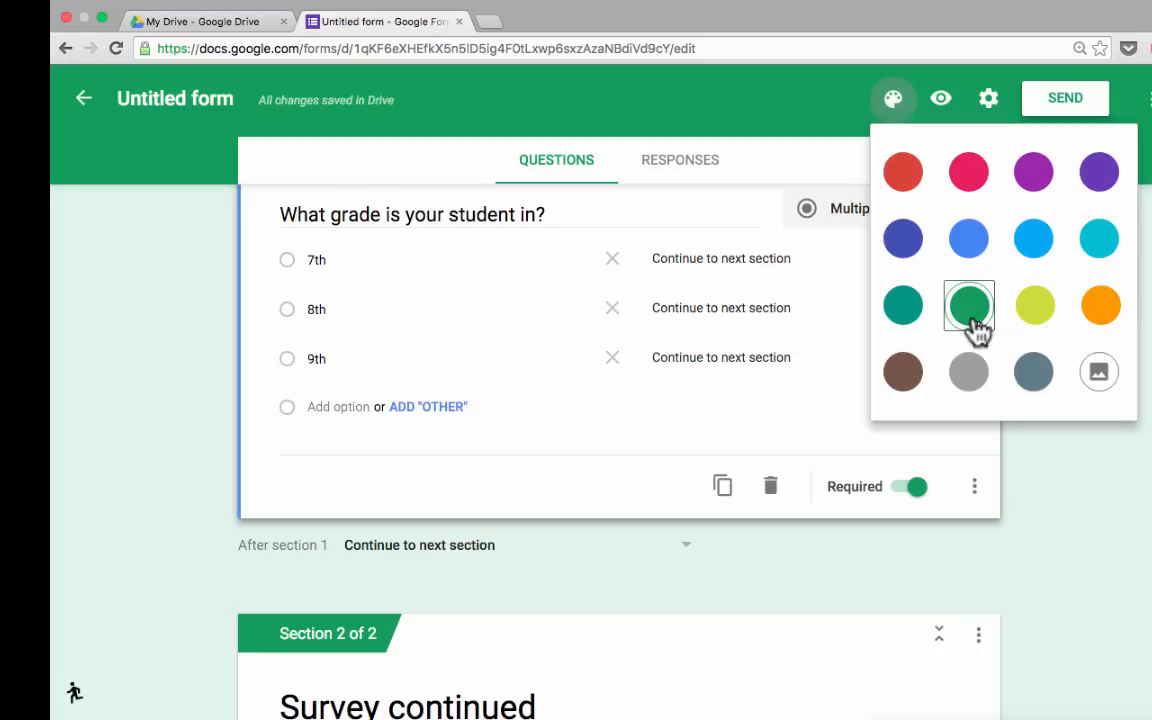
Apply the Birthday sparkler-cupcake header image theme.
{"action": "left_click", "coordinate": [1102, 384]}
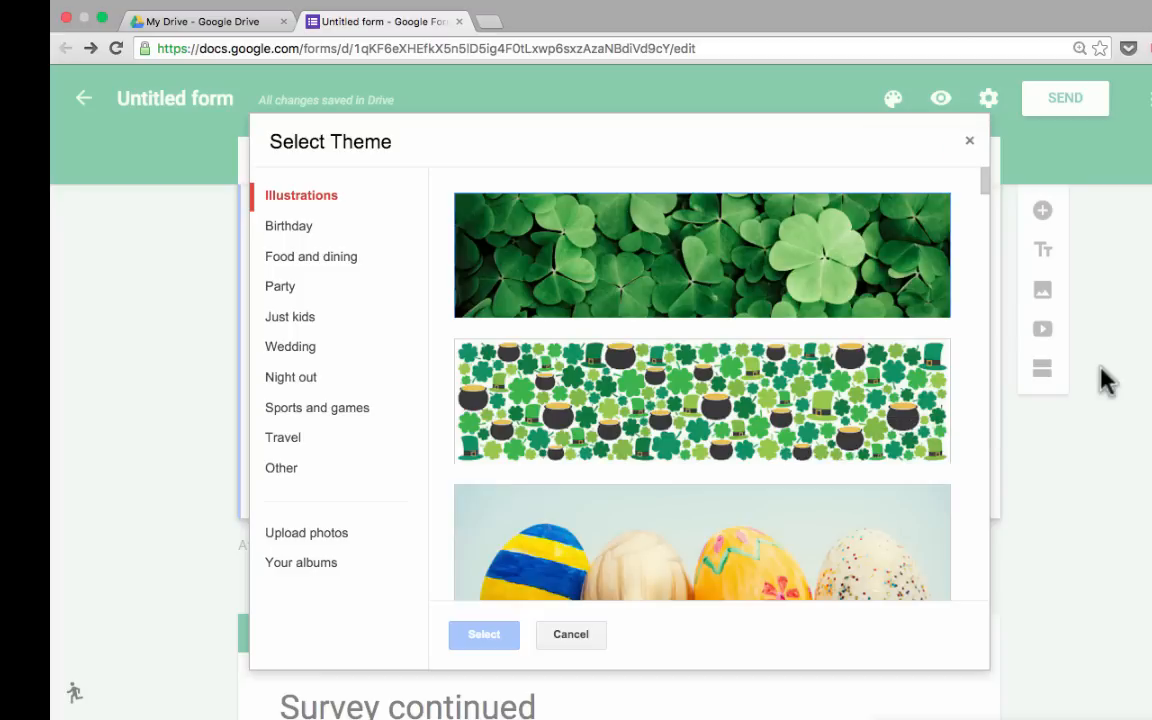
{"action": "left_click", "coordinate": [302, 232]}
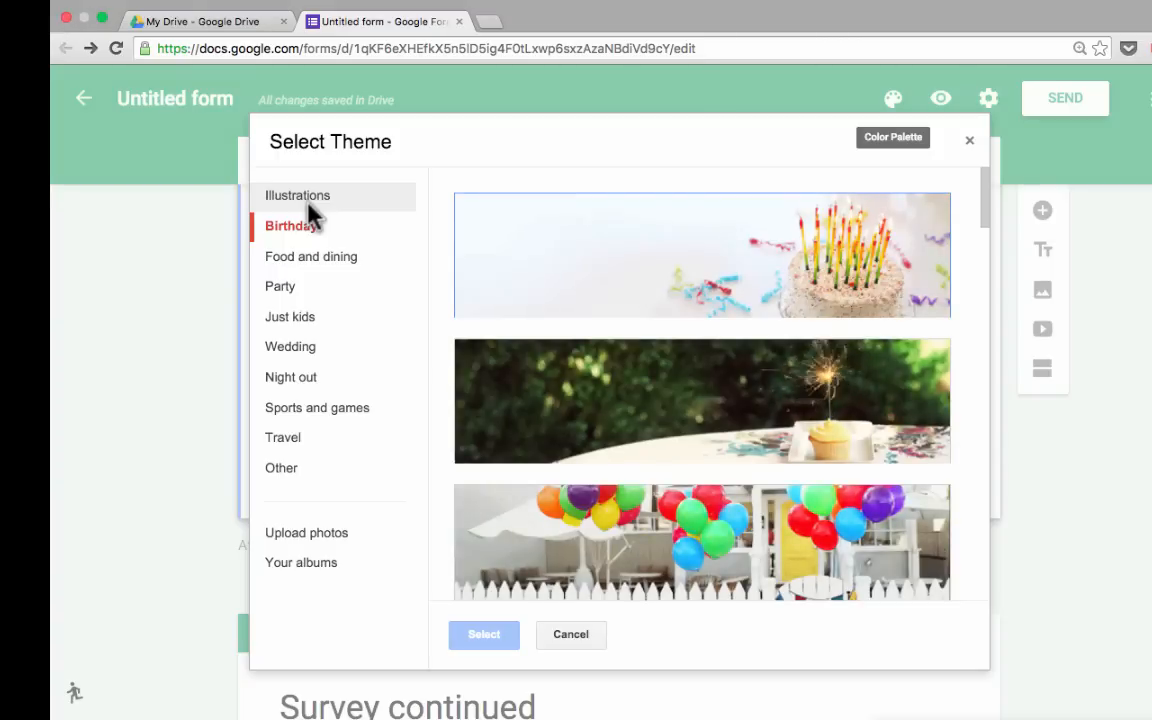
{"action": "left_click", "coordinate": [690, 393]}
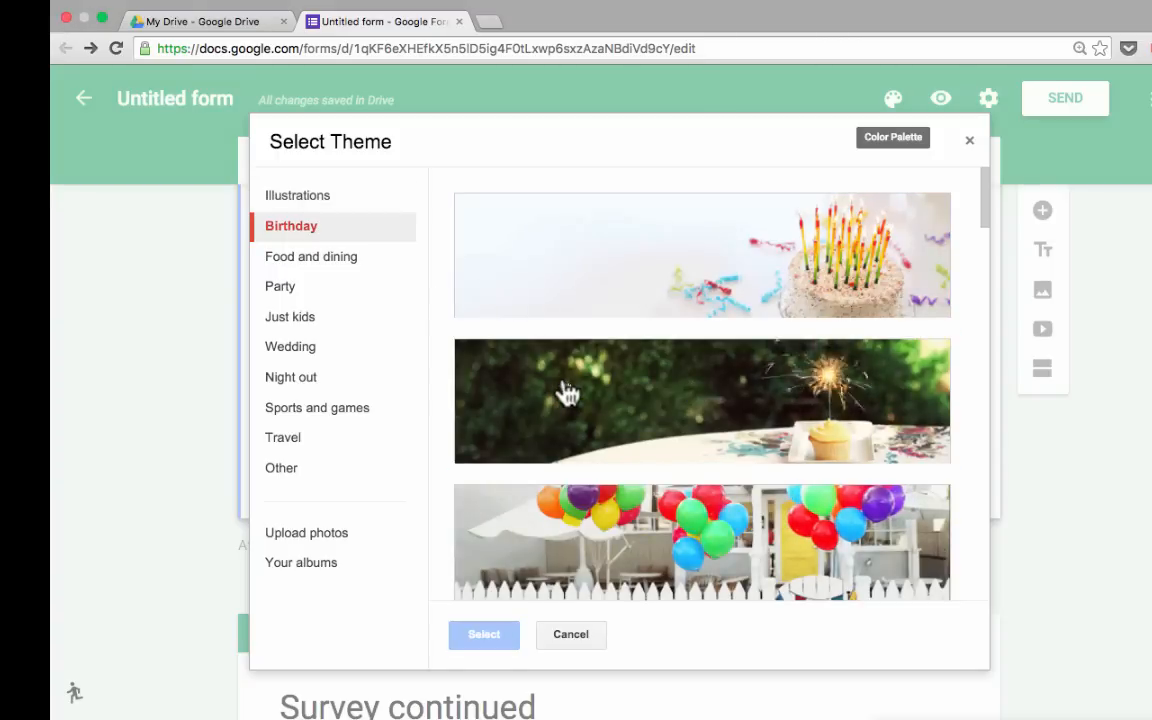
{"action": "left_click", "coordinate": [574, 389]}
{"action": "left_click", "coordinate": [495, 638]}
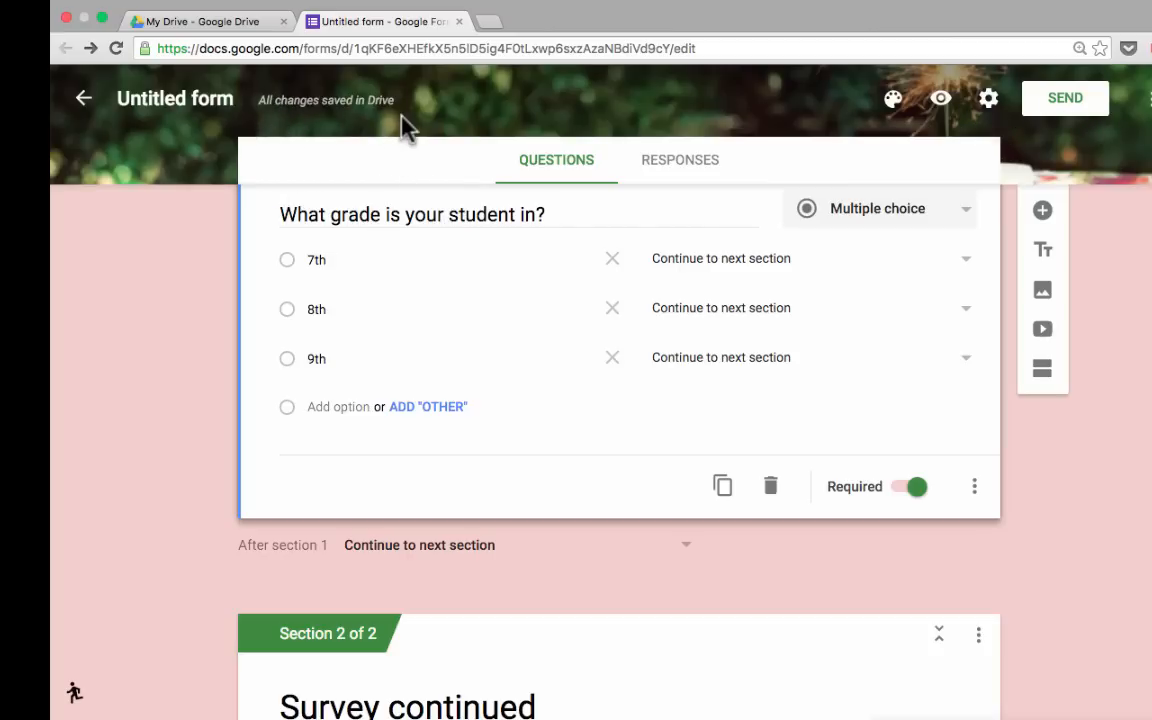
Browse header theme categories: Illustrations, Food and dining, Just kids, Travel, Other and Upload photos.
{"action": "left_click", "coordinate": [894, 101]}
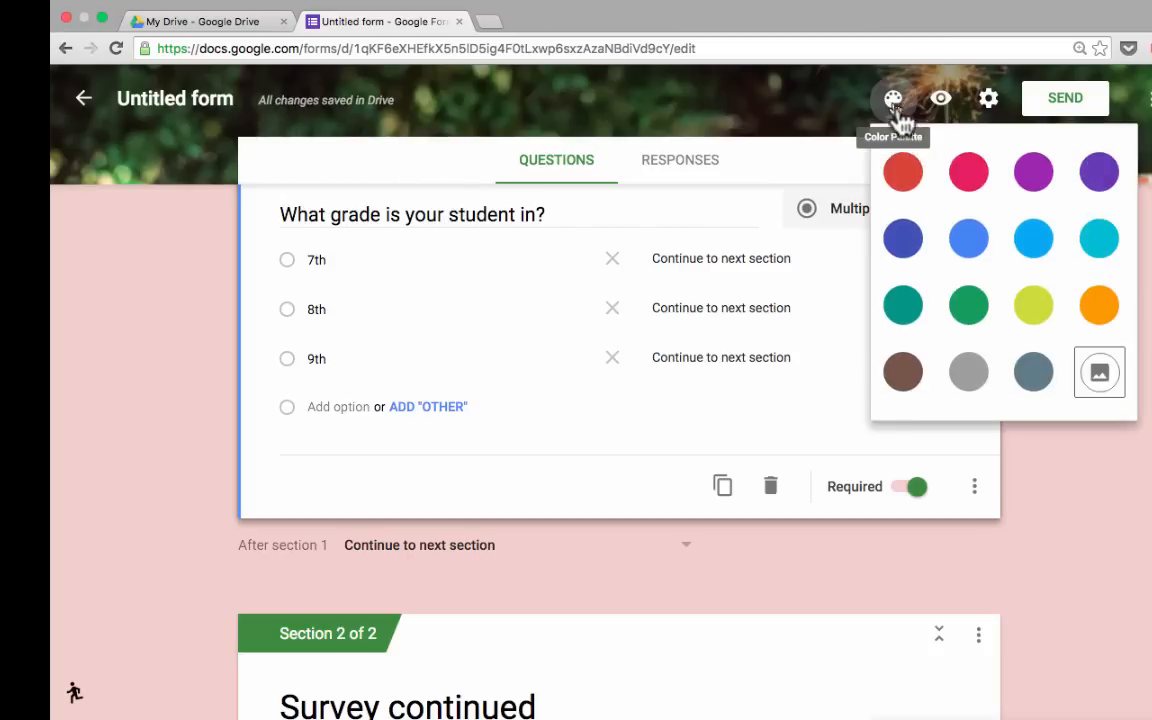
{"action": "left_click", "coordinate": [1100, 373]}
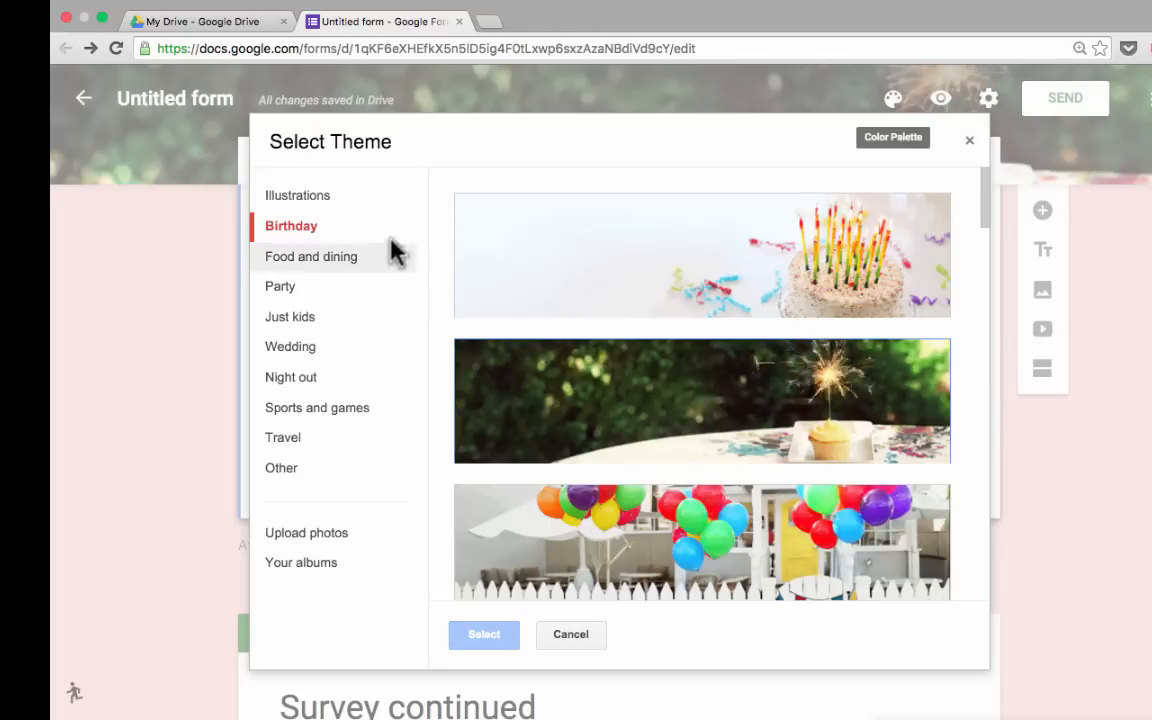
{"action": "left_click", "coordinate": [300, 197]}
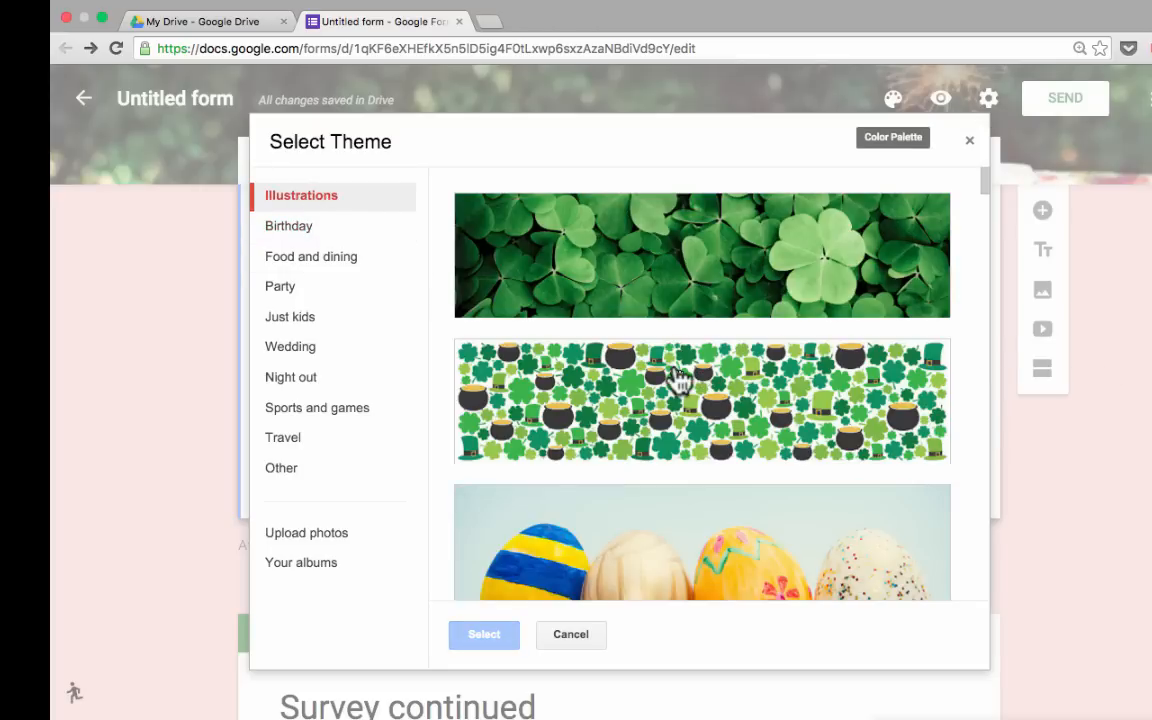
{"action": "scroll", "coordinate": [673, 380], "scroll_direction": "down", "scroll_amount": 5}
{"action": "scroll", "coordinate": [678, 383], "scroll_direction": "down", "scroll_amount": 2}
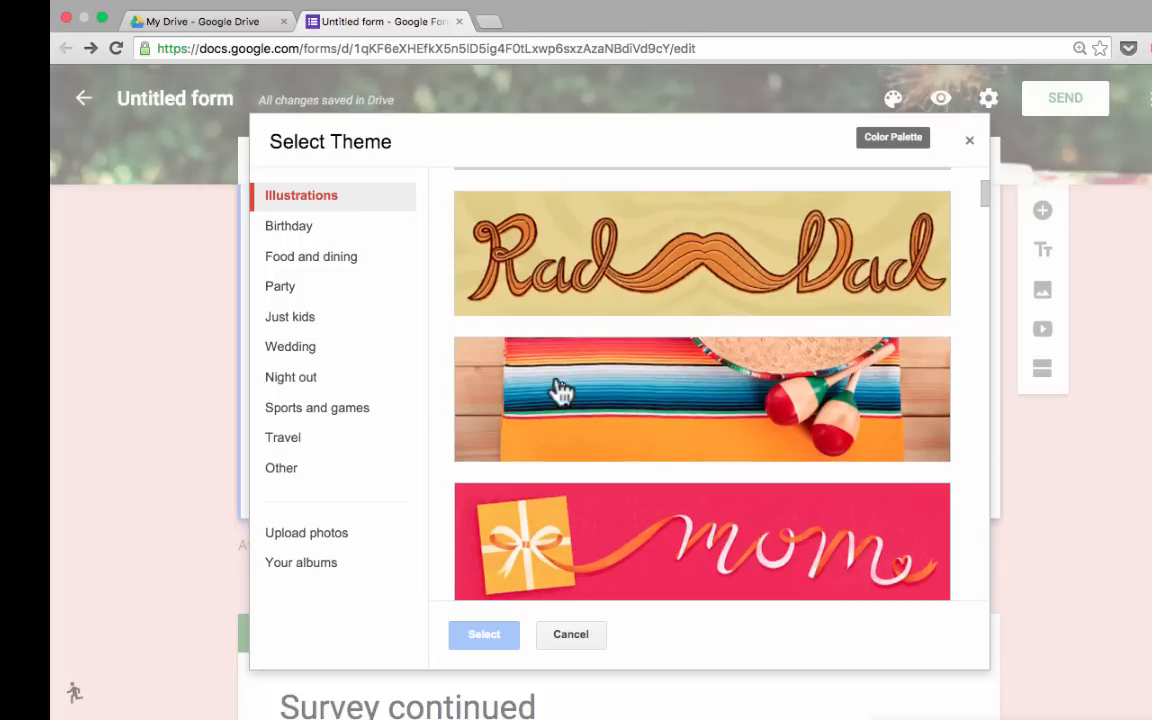
{"action": "left_click", "coordinate": [288, 258]}
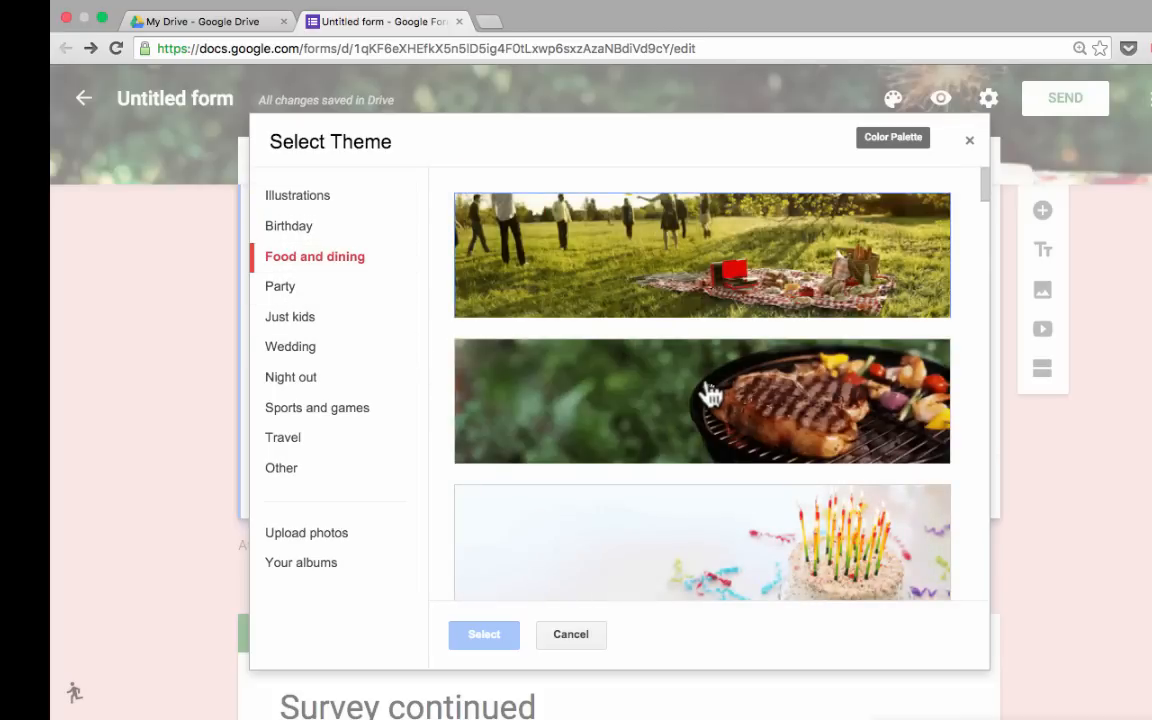
{"action": "left_click", "coordinate": [292, 318]}
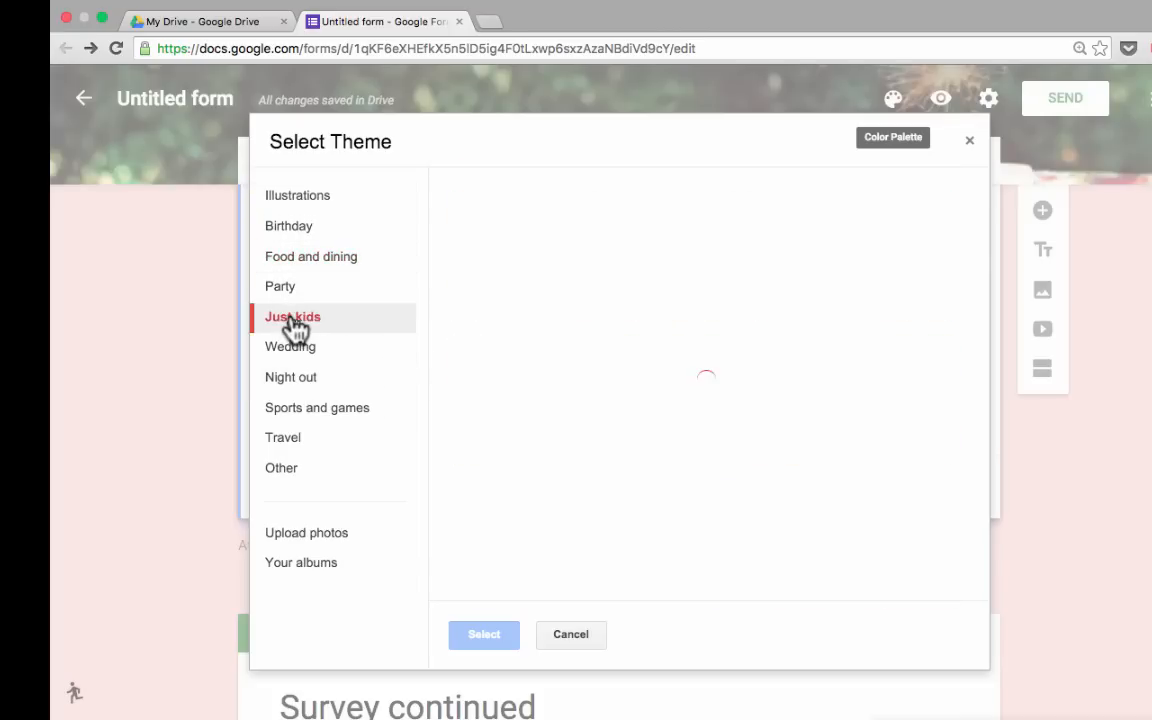
{"action": "scroll", "coordinate": [620, 429], "scroll_direction": "down", "scroll_amount": 3}
{"action": "left_click", "coordinate": [283, 437]}
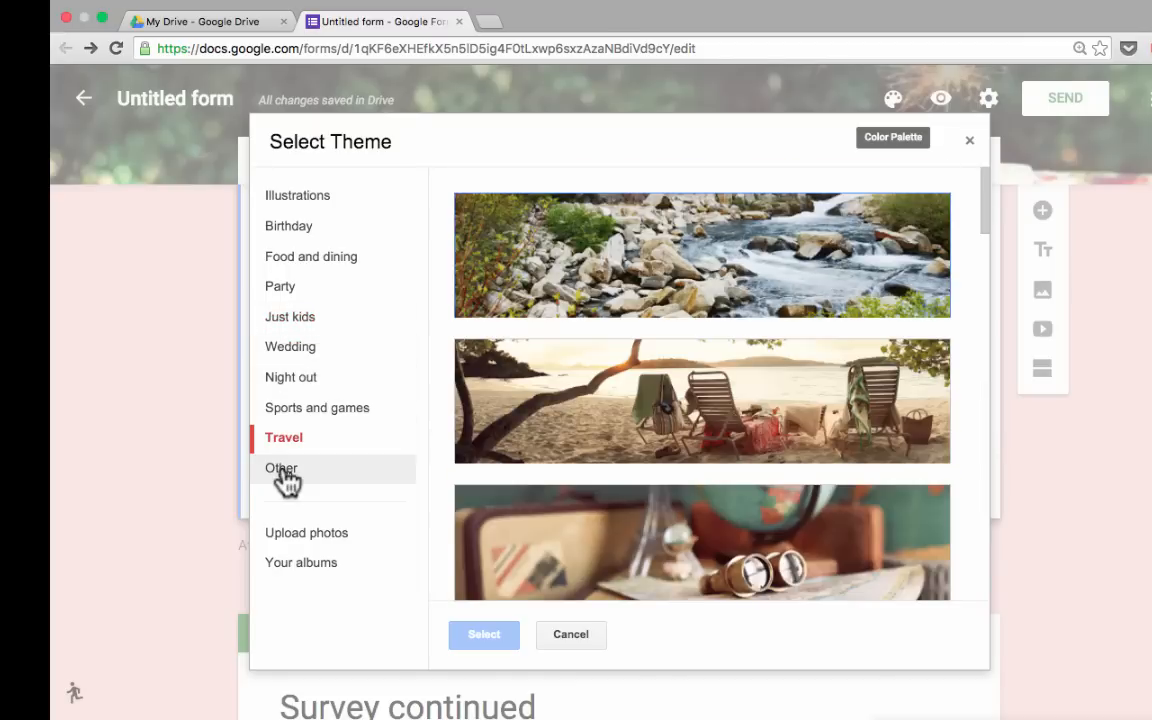
{"action": "left_click", "coordinate": [283, 470]}
{"action": "scroll", "coordinate": [571, 406], "scroll_direction": "down", "scroll_amount": 5}
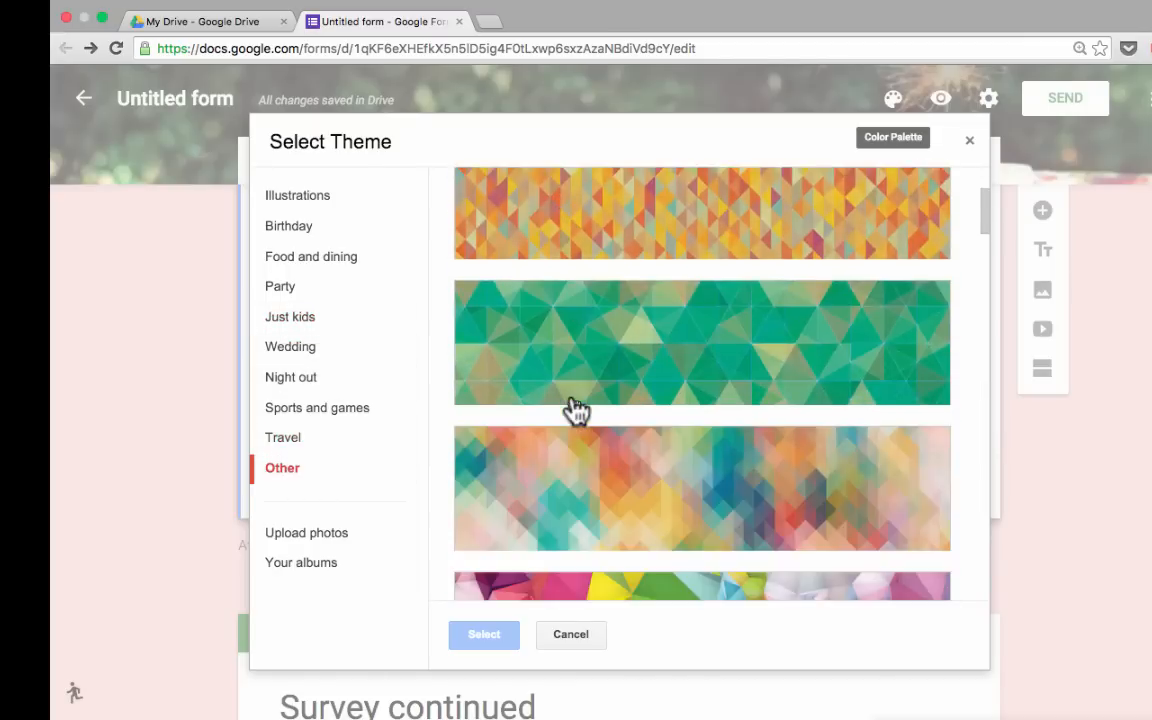
{"action": "scroll", "coordinate": [575, 410], "scroll_direction": "down", "scroll_amount": 3}
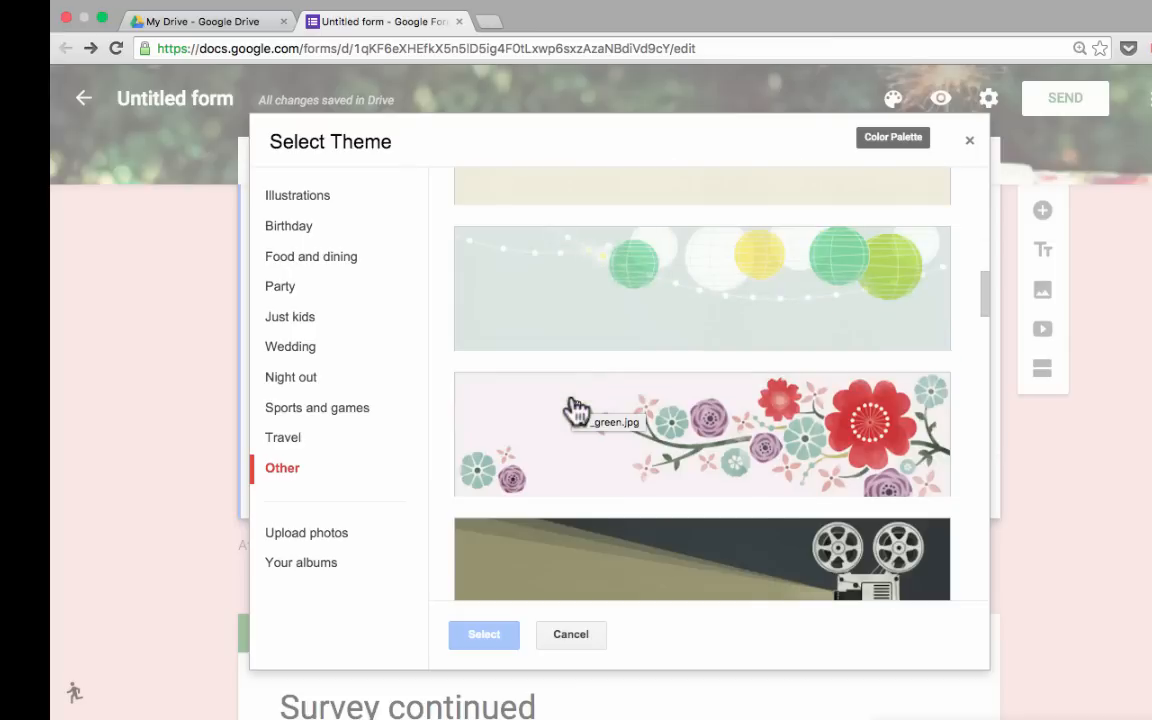
{"action": "scroll", "coordinate": [580, 412], "scroll_direction": "down", "scroll_amount": 8}
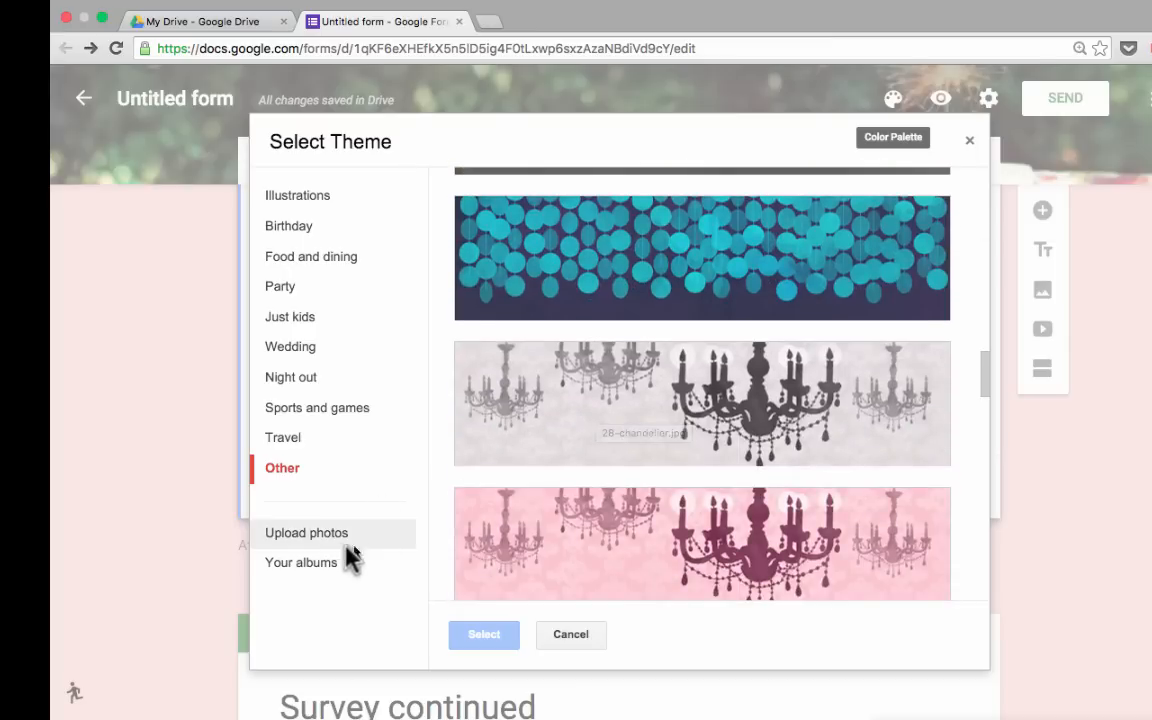
{"action": "left_click", "coordinate": [306, 545]}
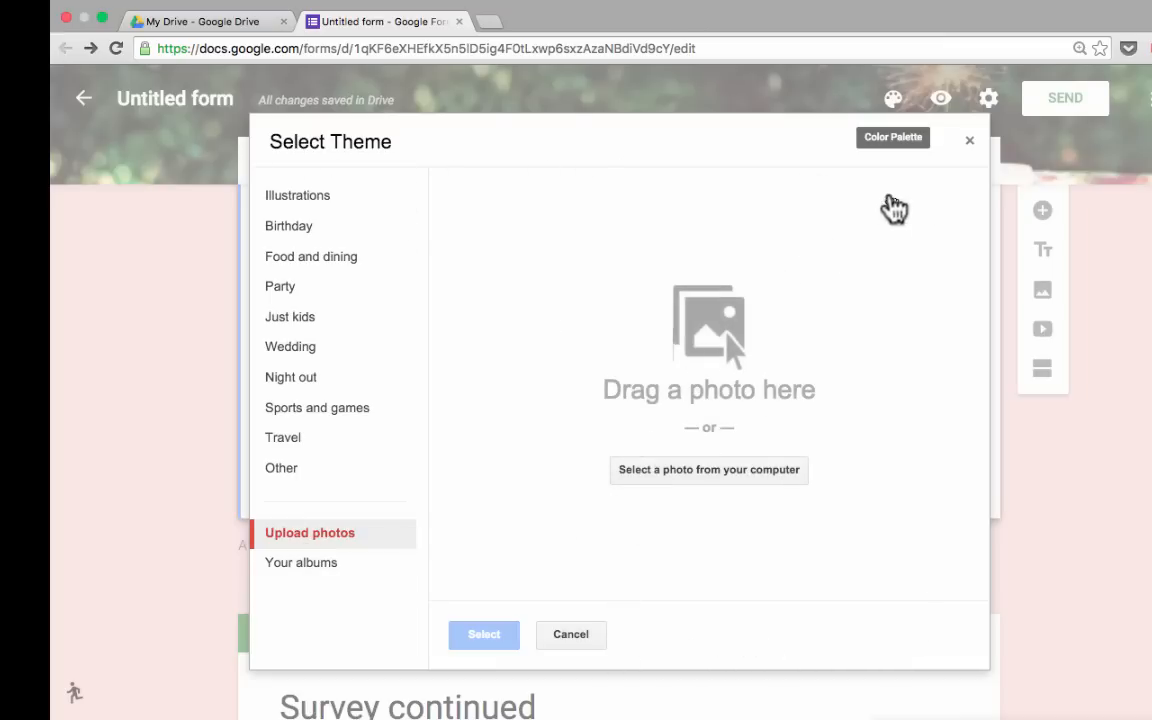
Apply the Illustrations neckties header theme to the form.
{"action": "left_click", "coordinate": [311, 206]}
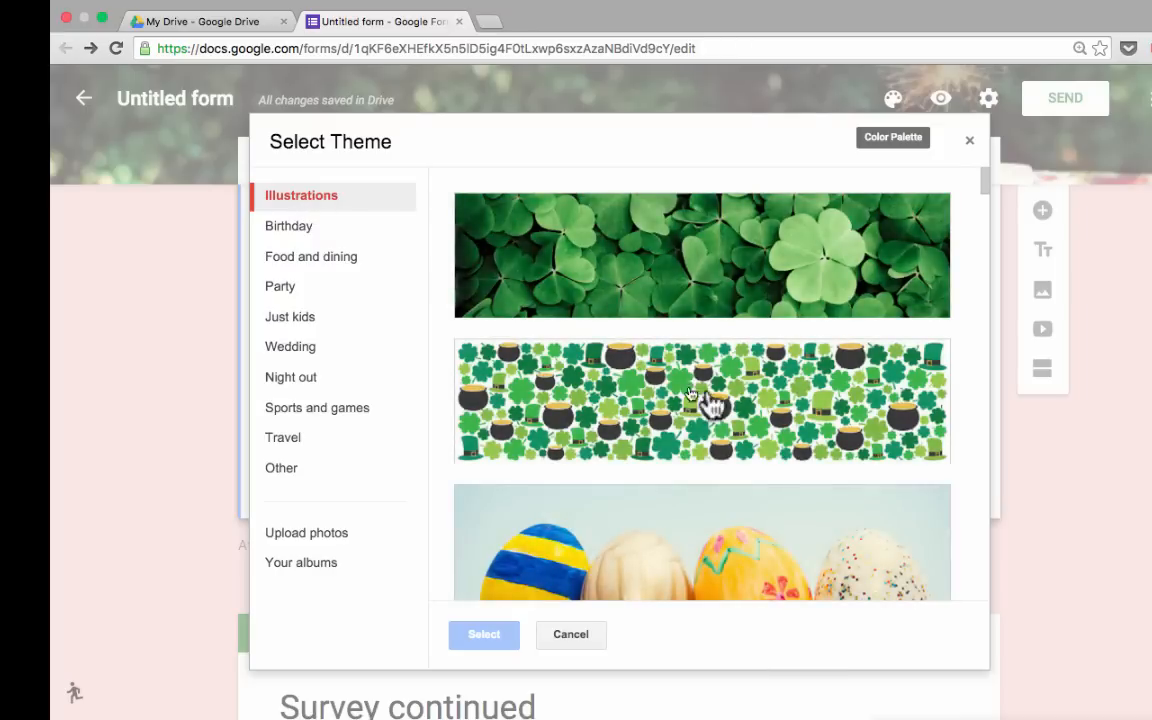
{"action": "scroll", "coordinate": [712, 404], "scroll_direction": "down", "scroll_amount": 5}
{"action": "scroll", "coordinate": [736, 405], "scroll_direction": "down", "scroll_amount": 4}
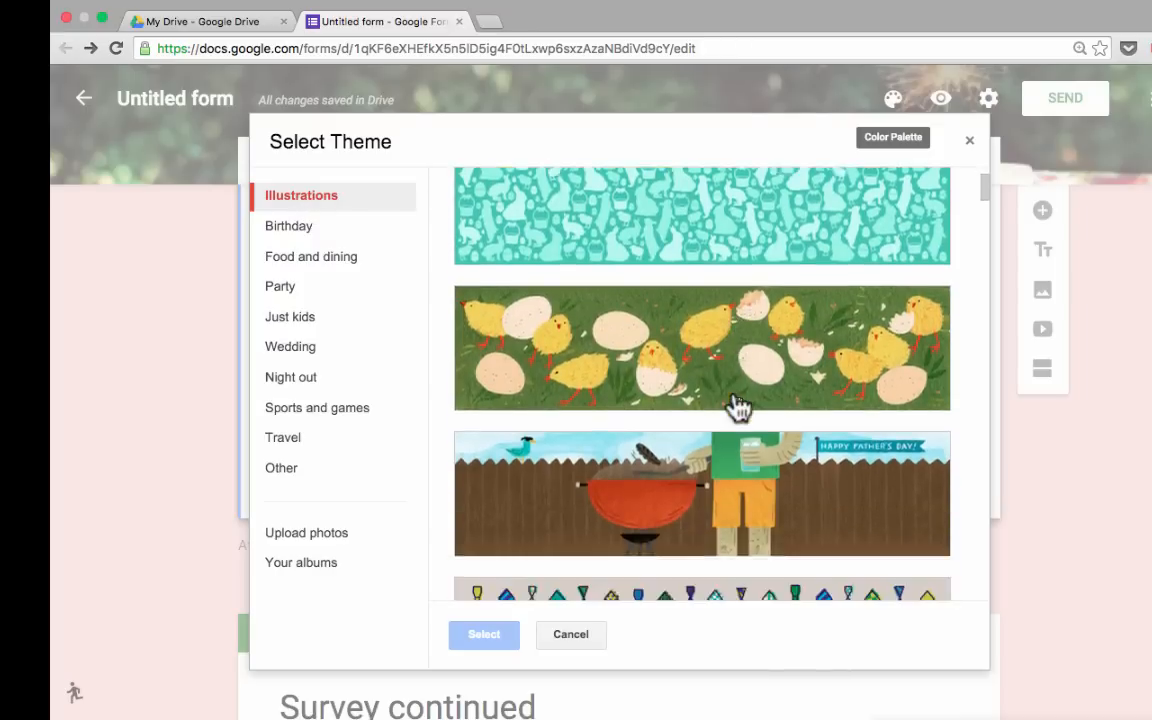
{"action": "left_click", "coordinate": [721, 366]}
{"action": "left_click", "coordinate": [721, 366]}
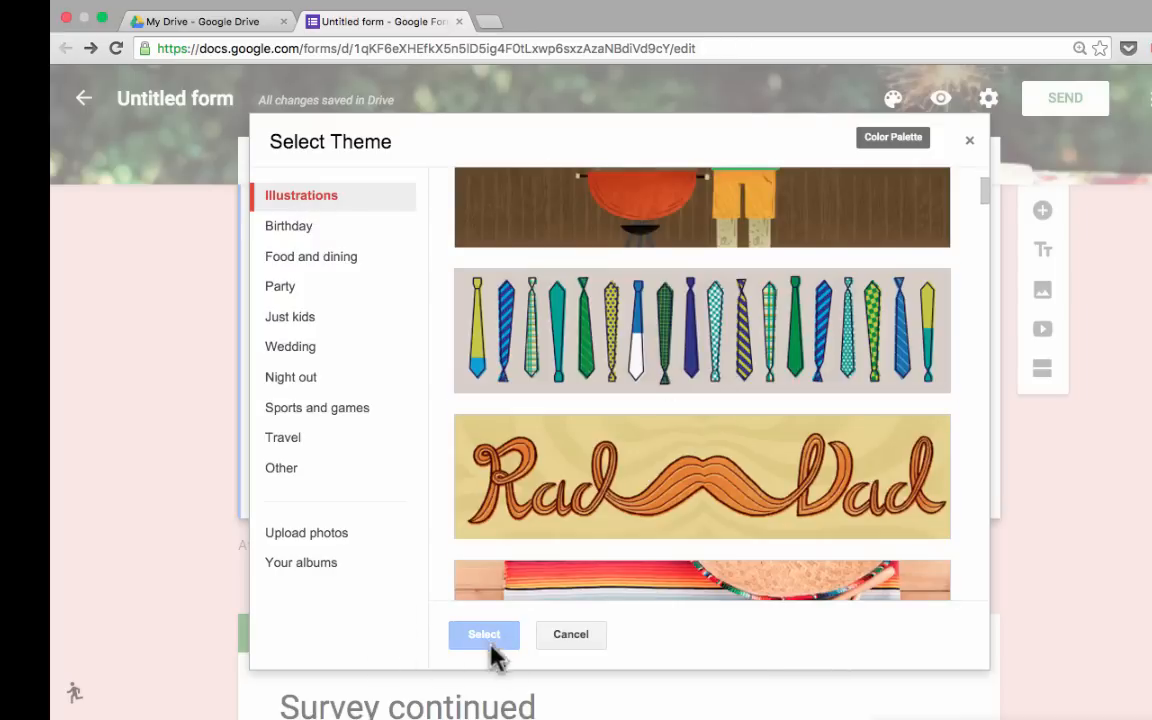
{"action": "left_click", "coordinate": [486, 636]}
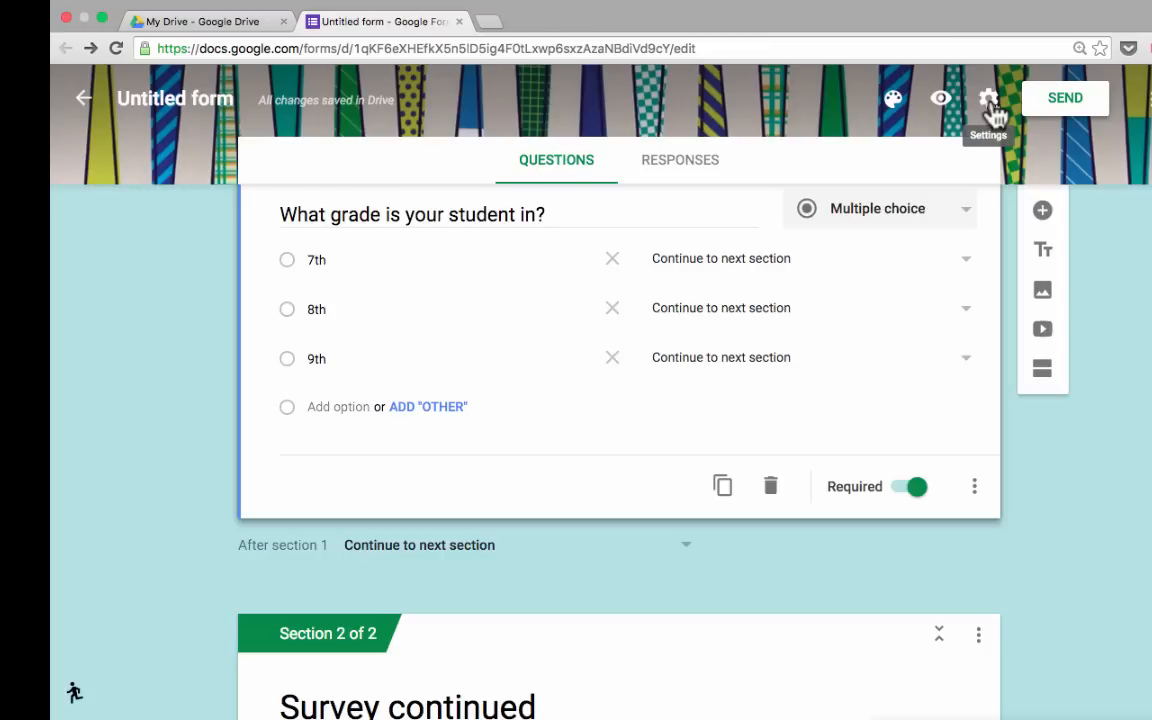
In Settings, toggle the one-response-per-person limit on and back off.
{"action": "left_click", "coordinate": [989, 100]}
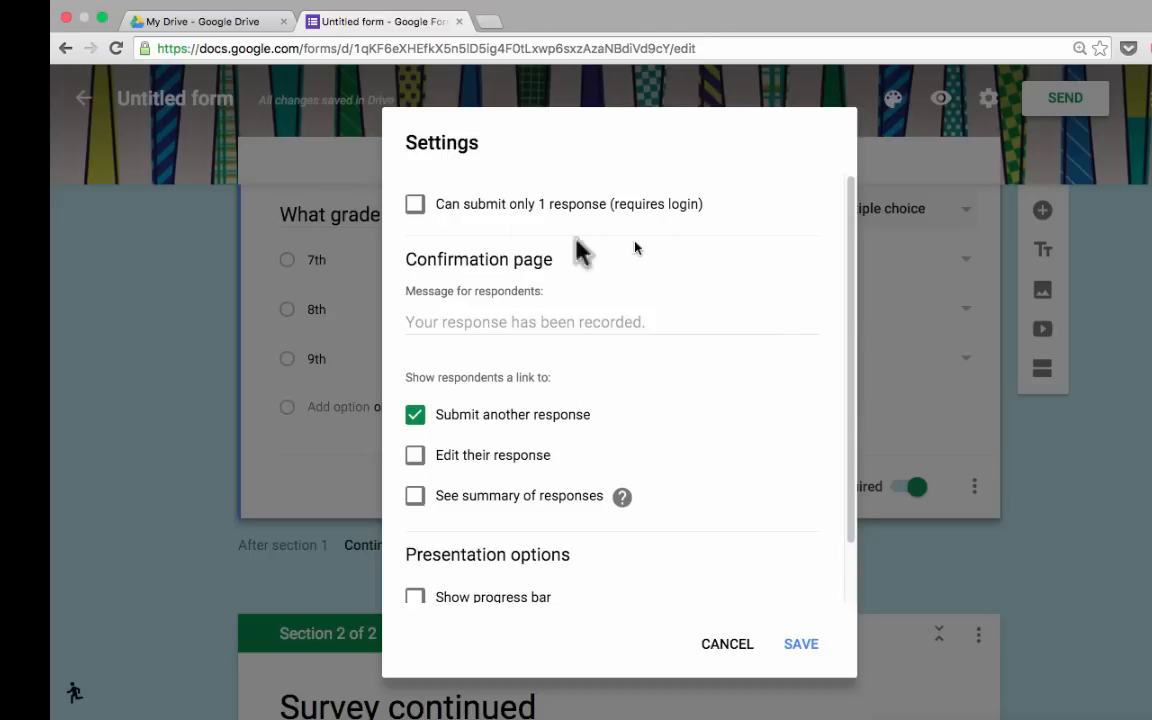
{"action": "left_click", "coordinate": [415, 207]}
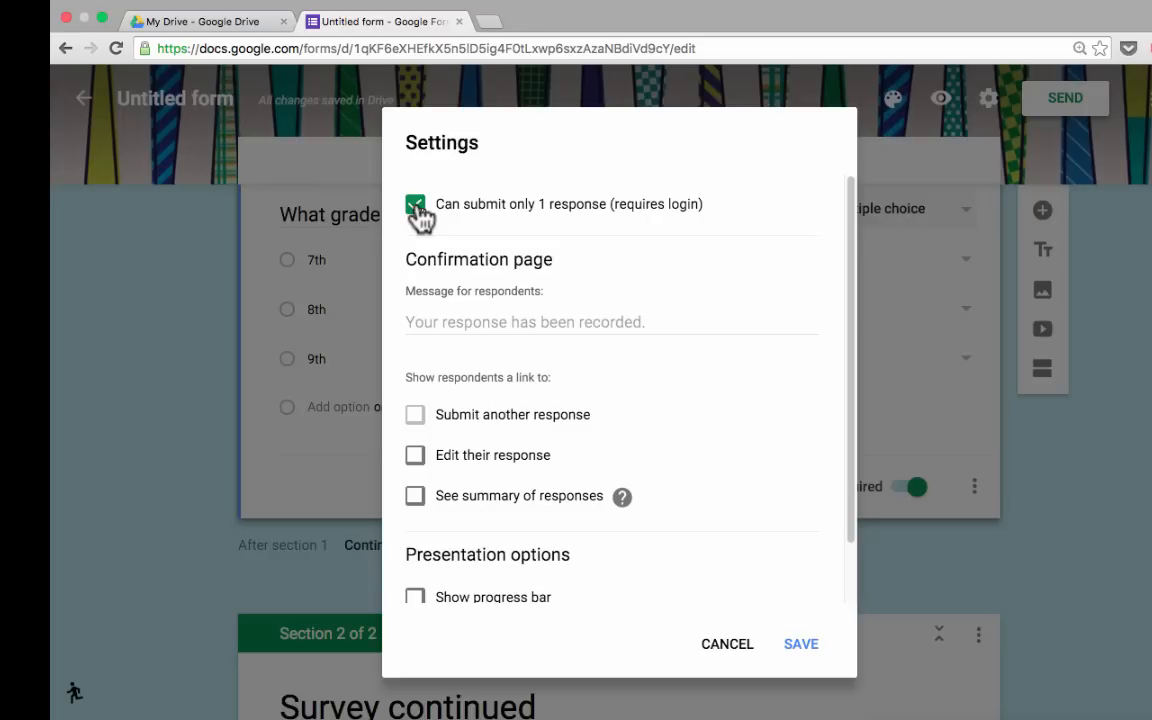
{"action": "left_click", "coordinate": [415, 205]}
Set the confirmation message to 'Thanks for being awesome! from the future teacher of the year'.
{"action": "left_click", "coordinate": [681, 321]}
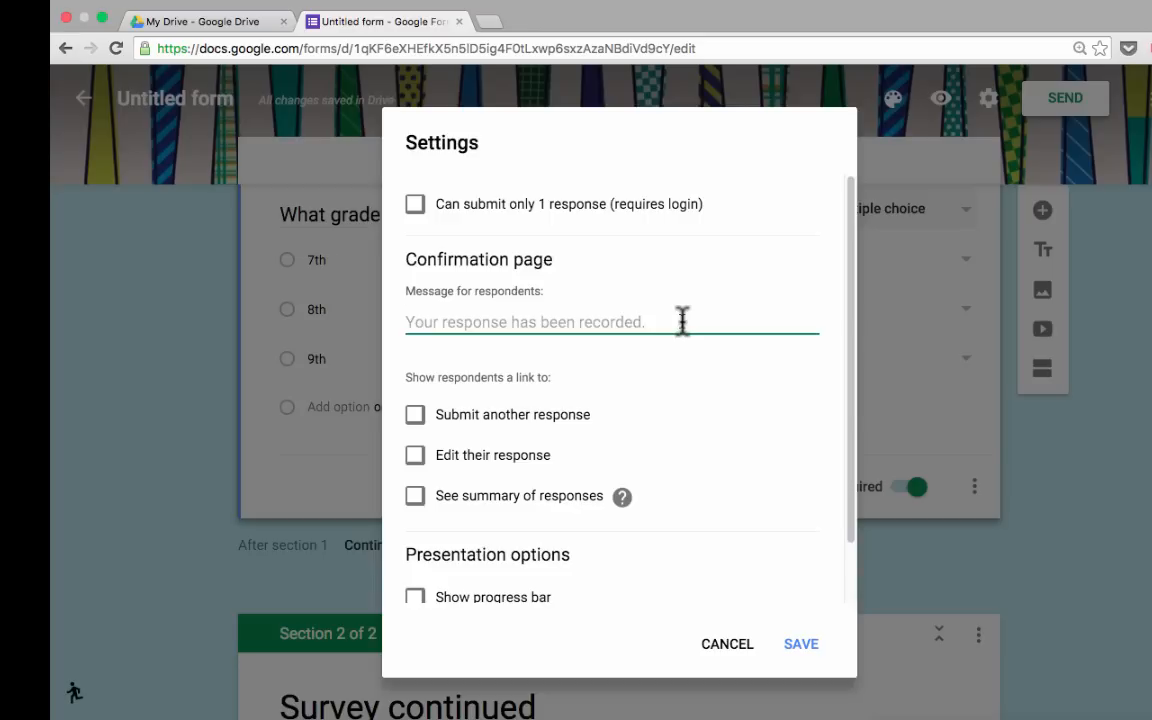
{"action": "type", "text": "Th"}
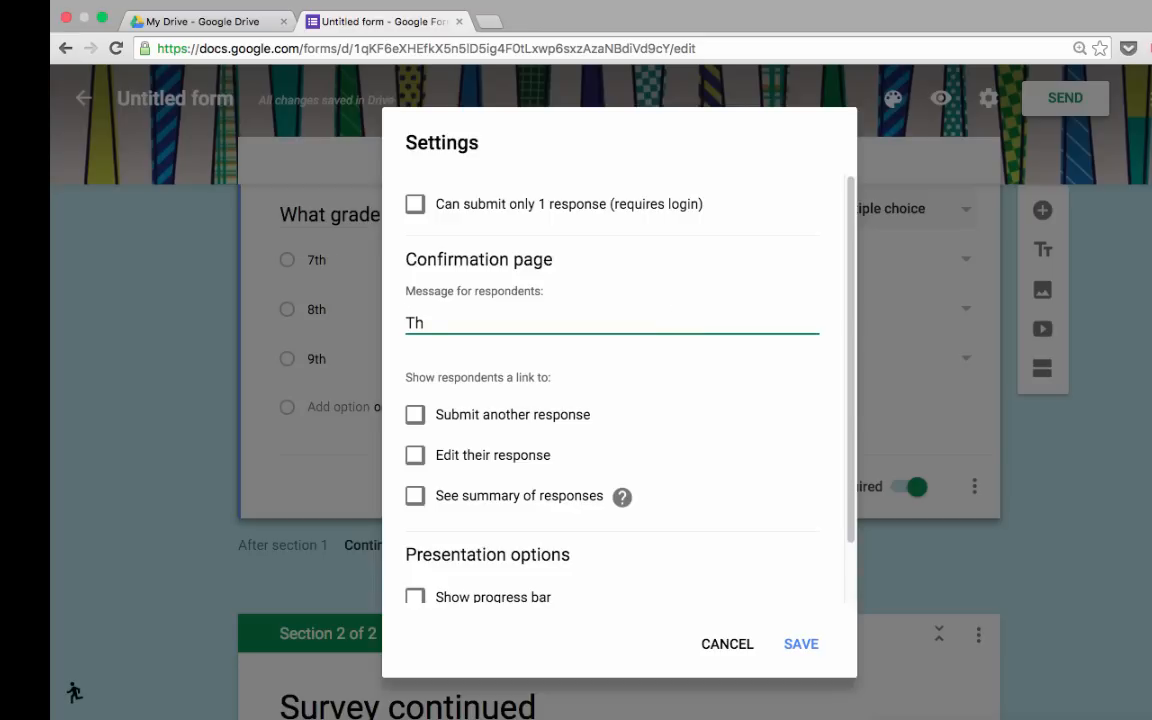
{"action": "key", "text": "BackSpace"}
{"action": "key", "text": "BackSpace"}
{"action": "type", "text": "Thanks for being awesome!"}
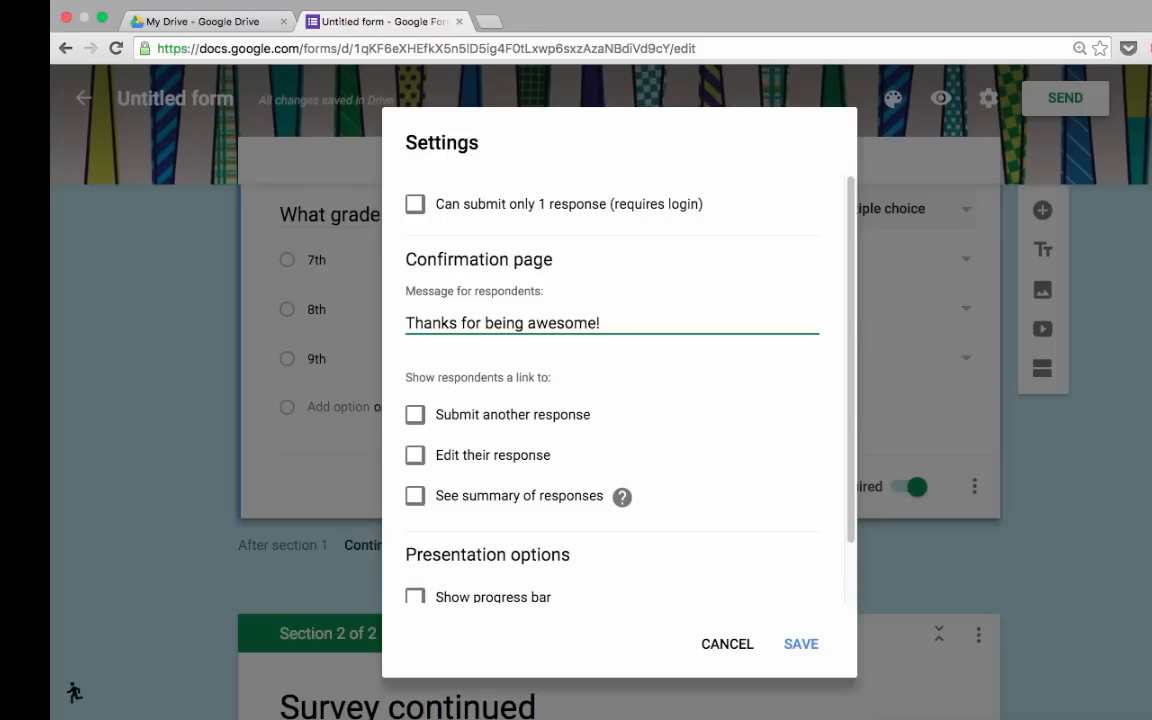
{"action": "type", "text": "from the future teacher of the year"}
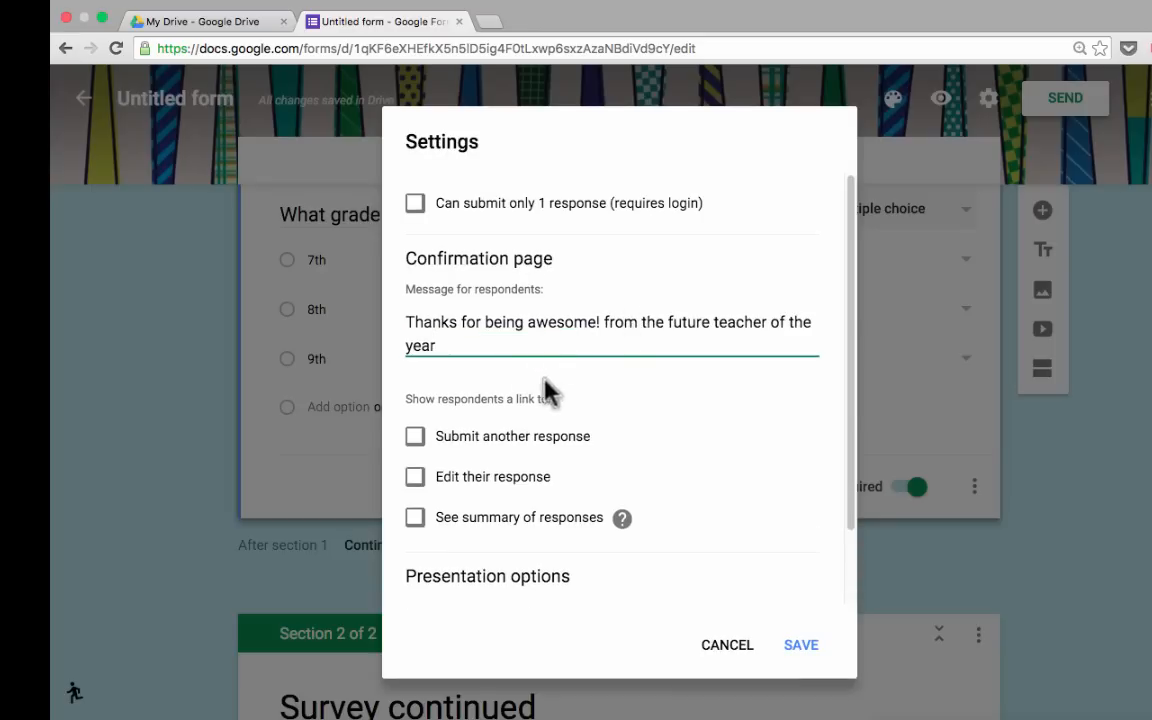
Enable Submit another response, See summary of responses and Show progress bar, leave editing and shuffling off, then save.
{"action": "left_click", "coordinate": [415, 438]}
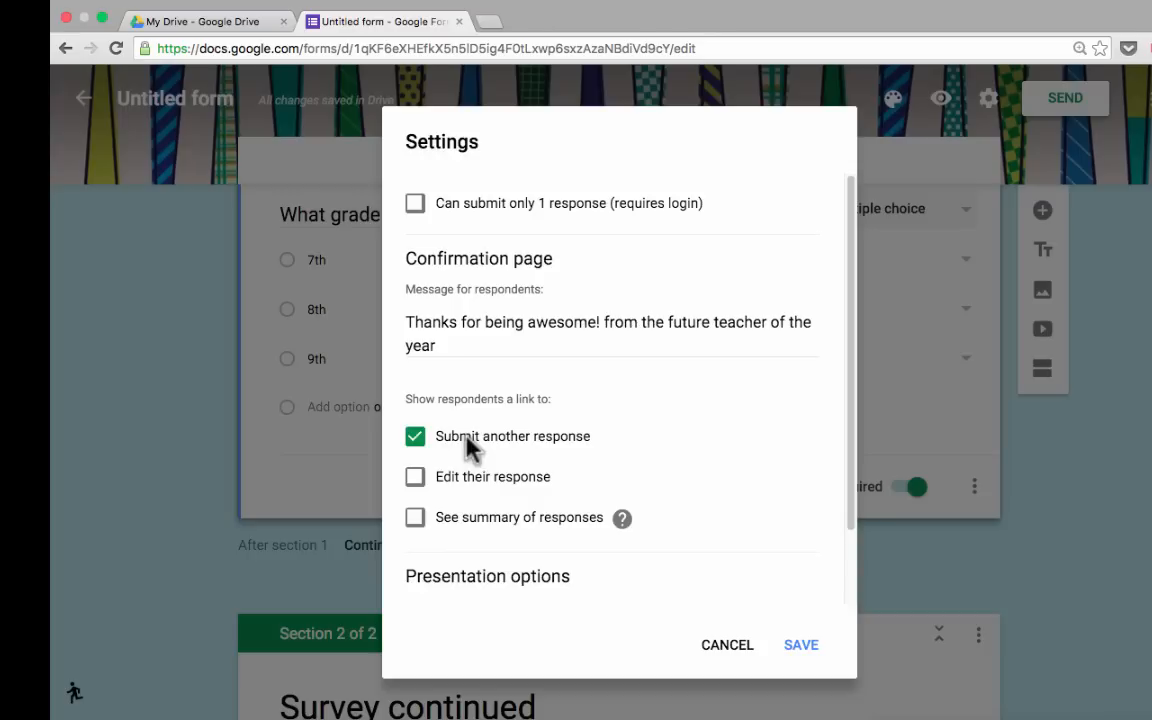
{"action": "left_click", "coordinate": [418, 480]}
{"action": "left_click", "coordinate": [418, 478]}
{"action": "left_click", "coordinate": [415, 527]}
{"action": "scroll", "coordinate": [470, 550], "scroll_direction": "down", "scroll_amount": 3}
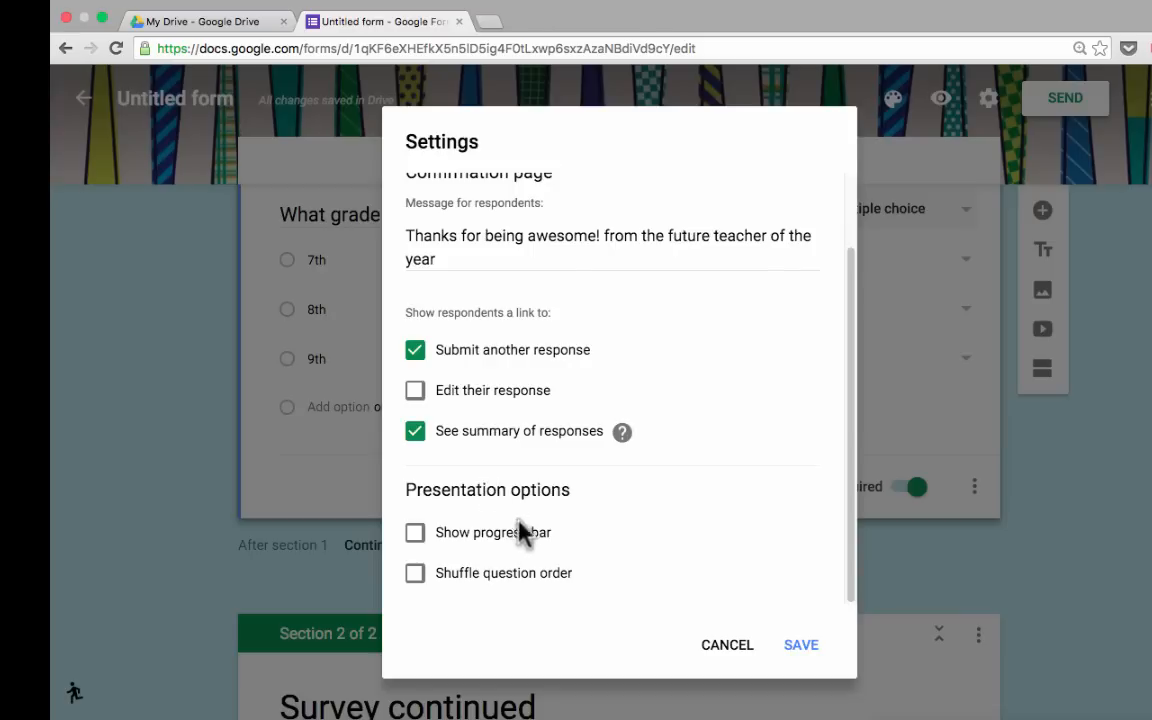
{"action": "left_click", "coordinate": [416, 536]}
{"action": "left_click", "coordinate": [416, 582]}
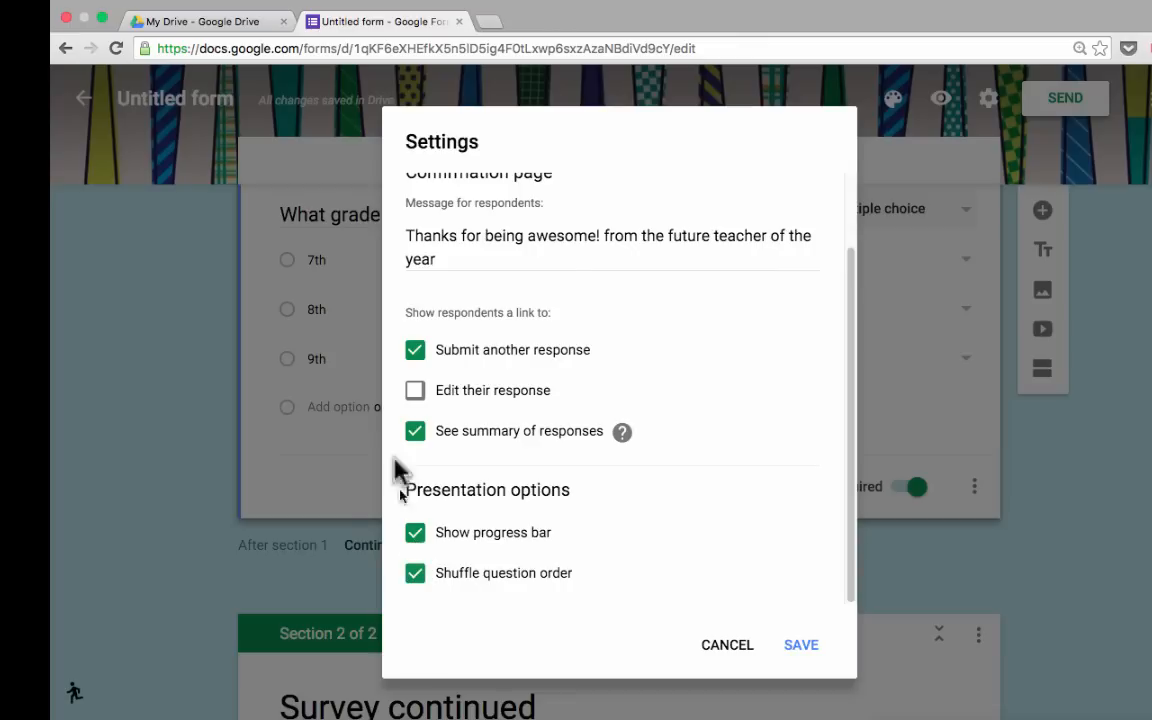
{"action": "left_click", "coordinate": [416, 578]}
{"action": "left_click", "coordinate": [803, 645]}
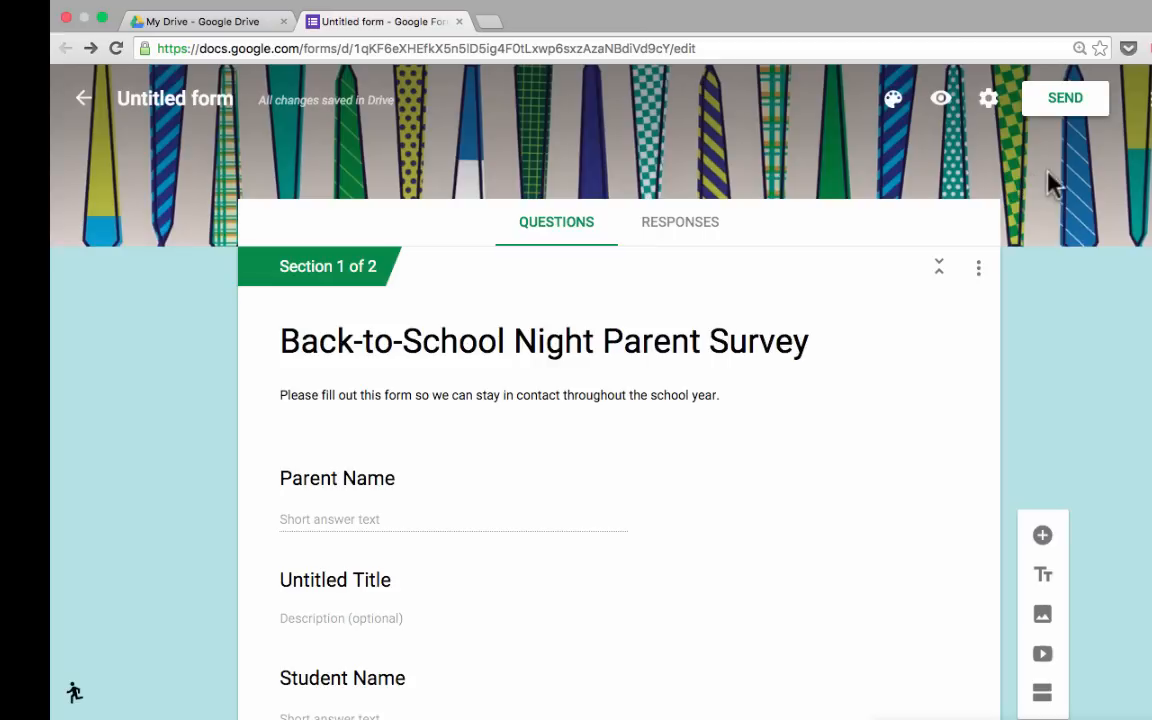
Choose email sending and enter the two recipients' email addresses.
{"action": "left_click", "coordinate": [1071, 106]}
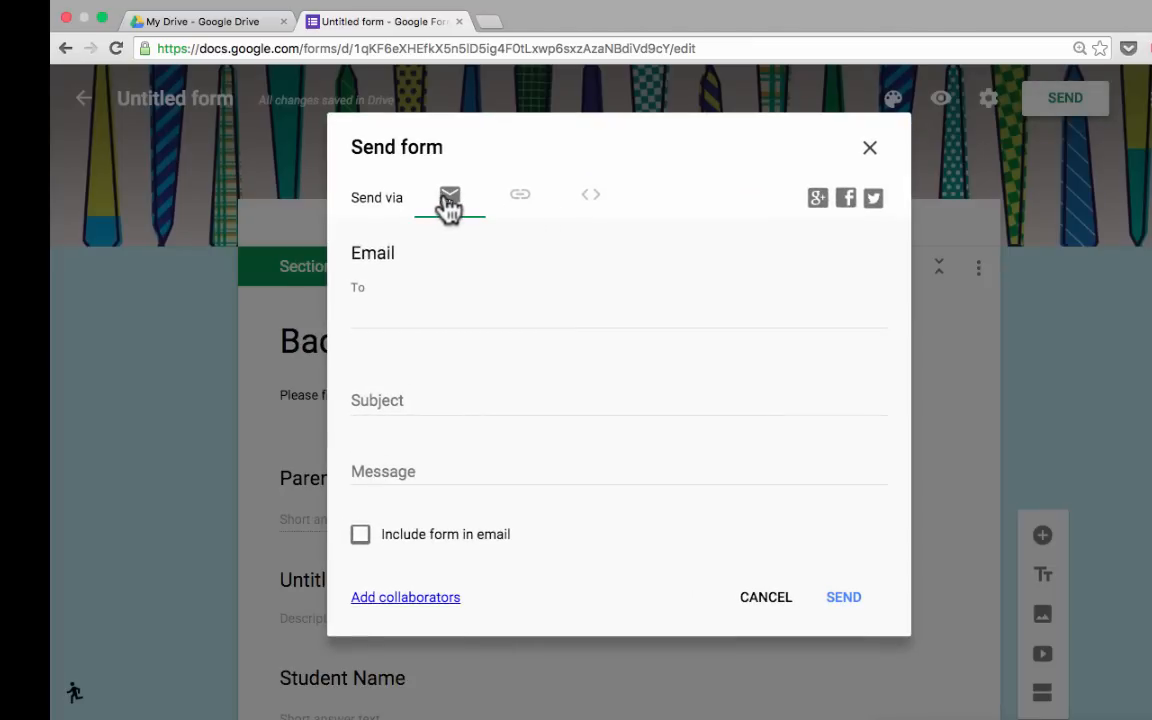
{"action": "left_click", "coordinate": [520, 200]}
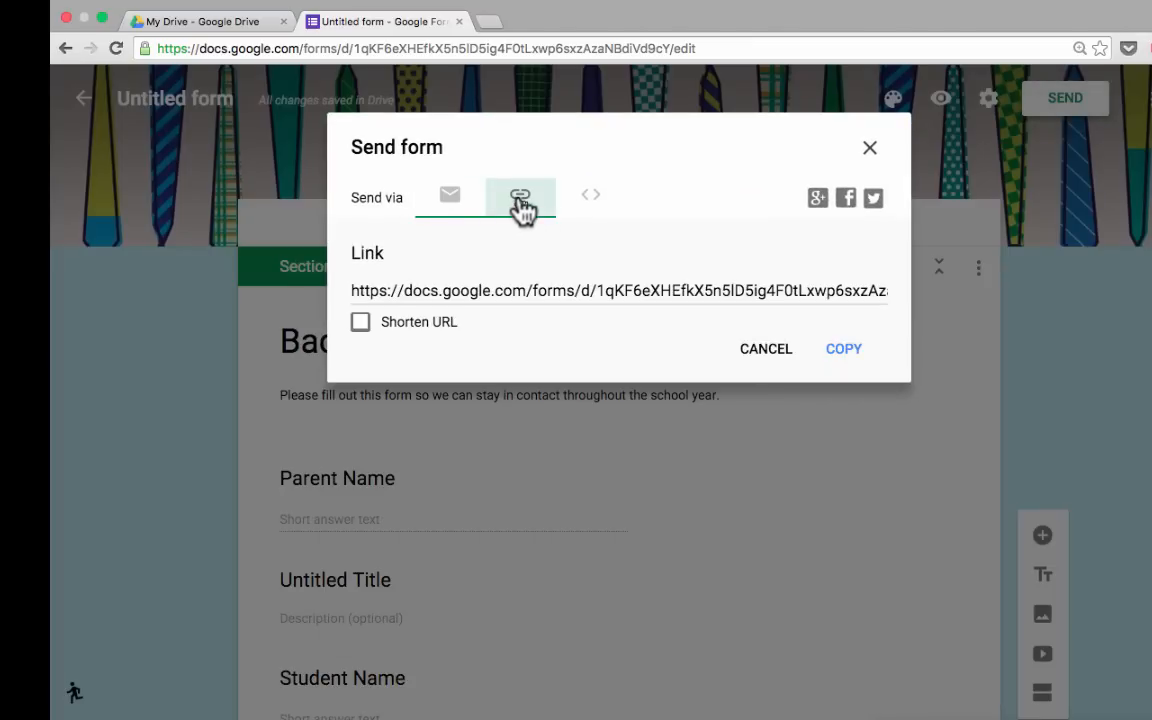
{"action": "left_click", "coordinate": [590, 198]}
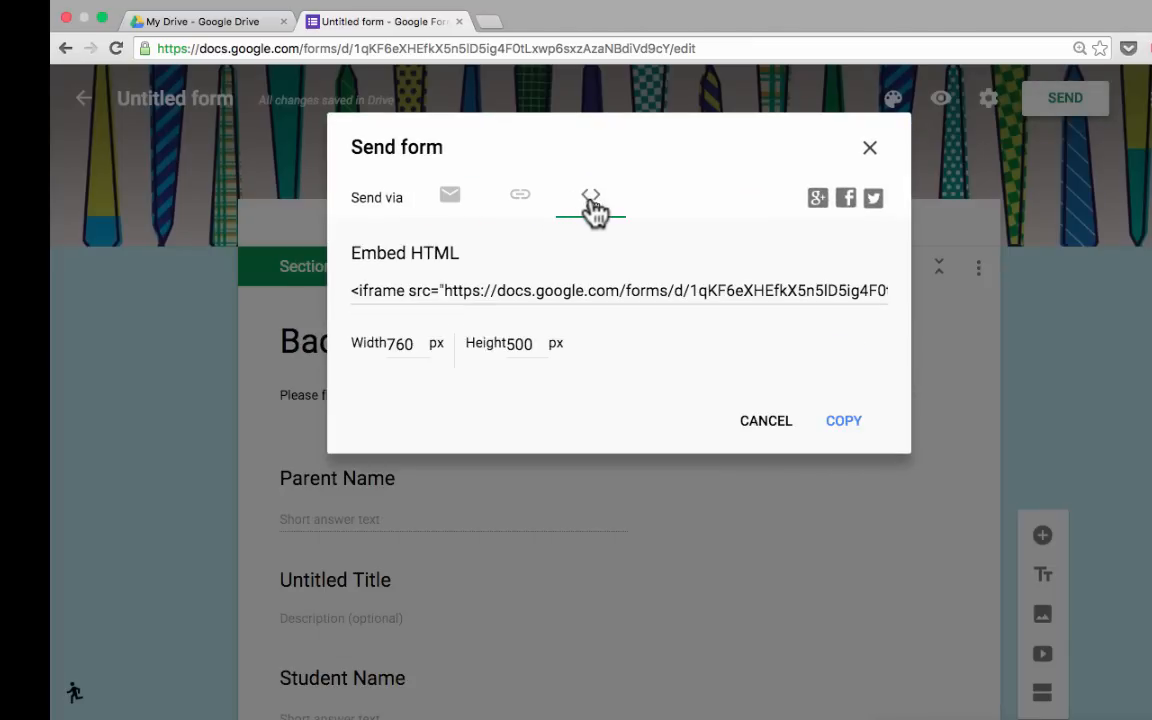
{"action": "left_click", "coordinate": [450, 198]}
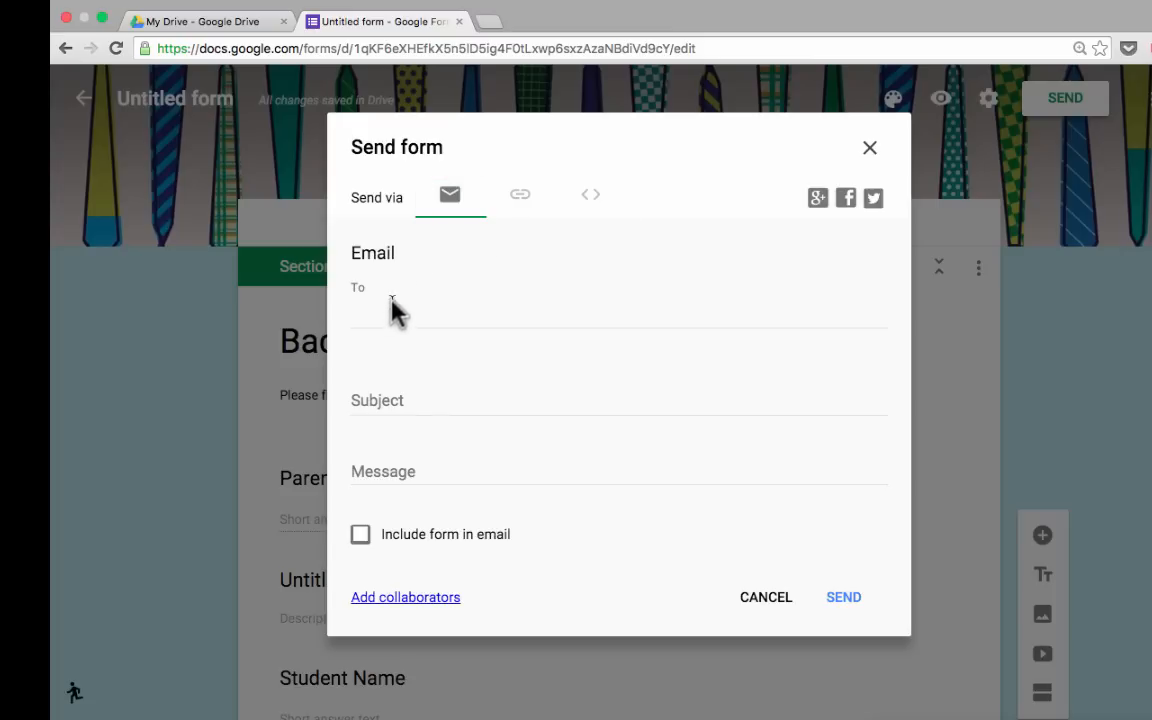
{"action": "left_click", "coordinate": [428, 308]}
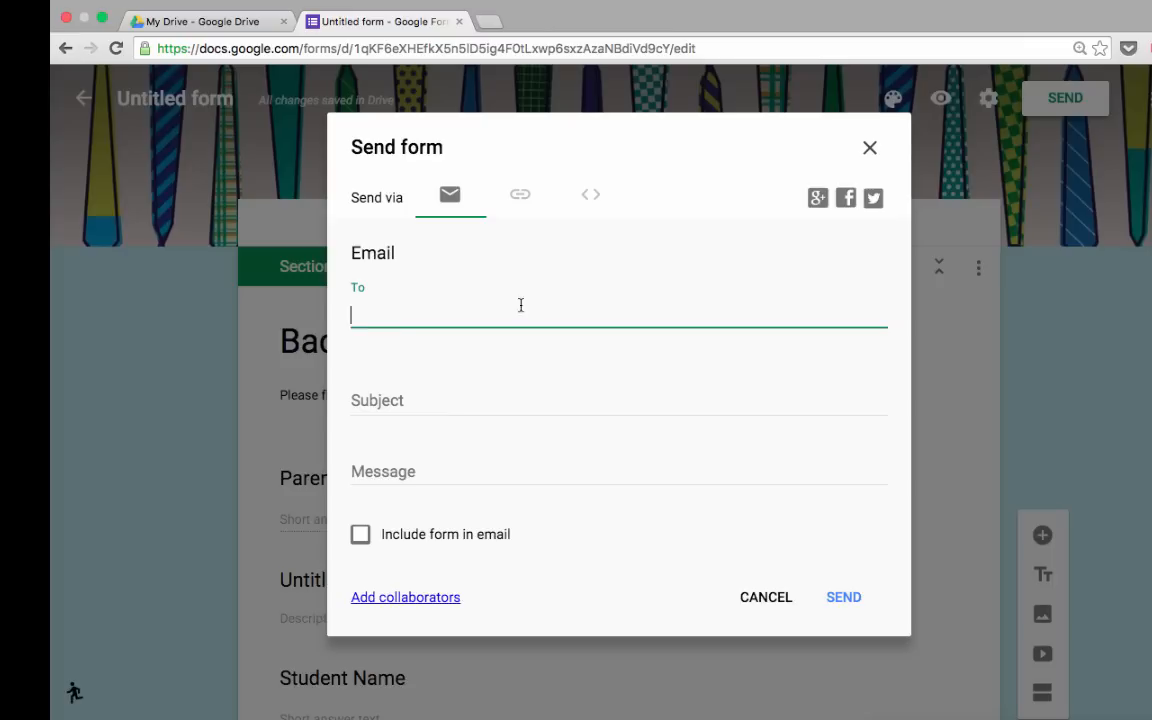
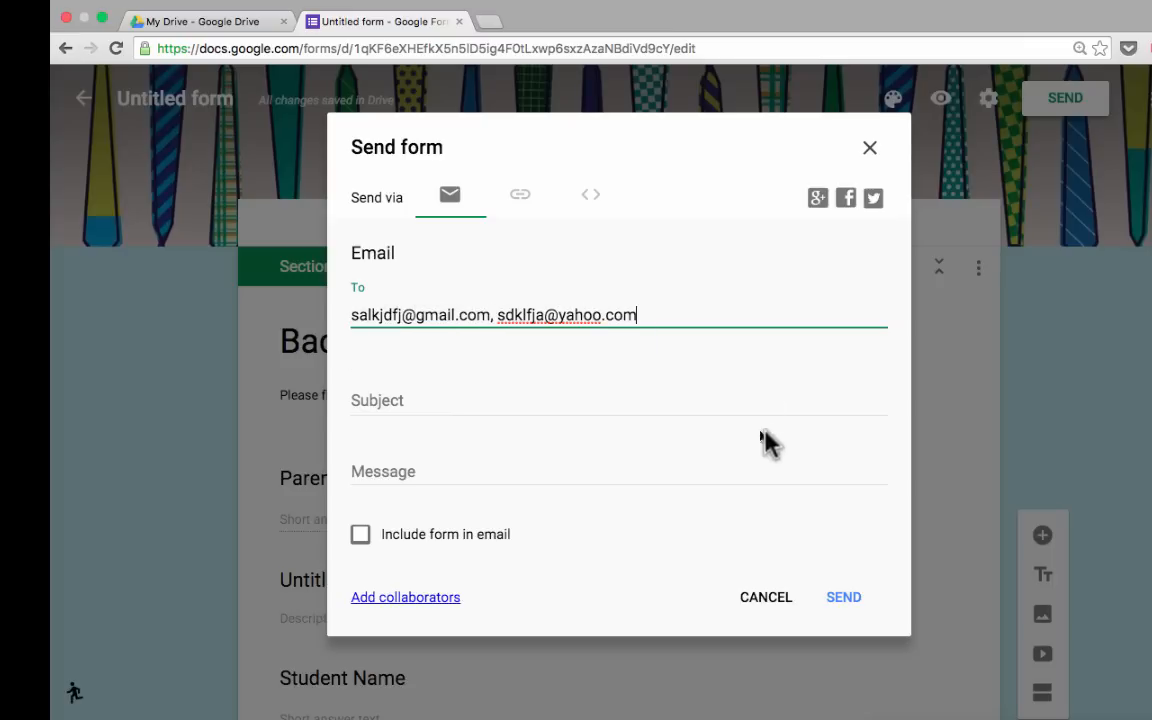
Add subject 'Please fill out this survey' and a message, leaving the form out of the email.
{"action": "left_click", "coordinate": [614, 396]}
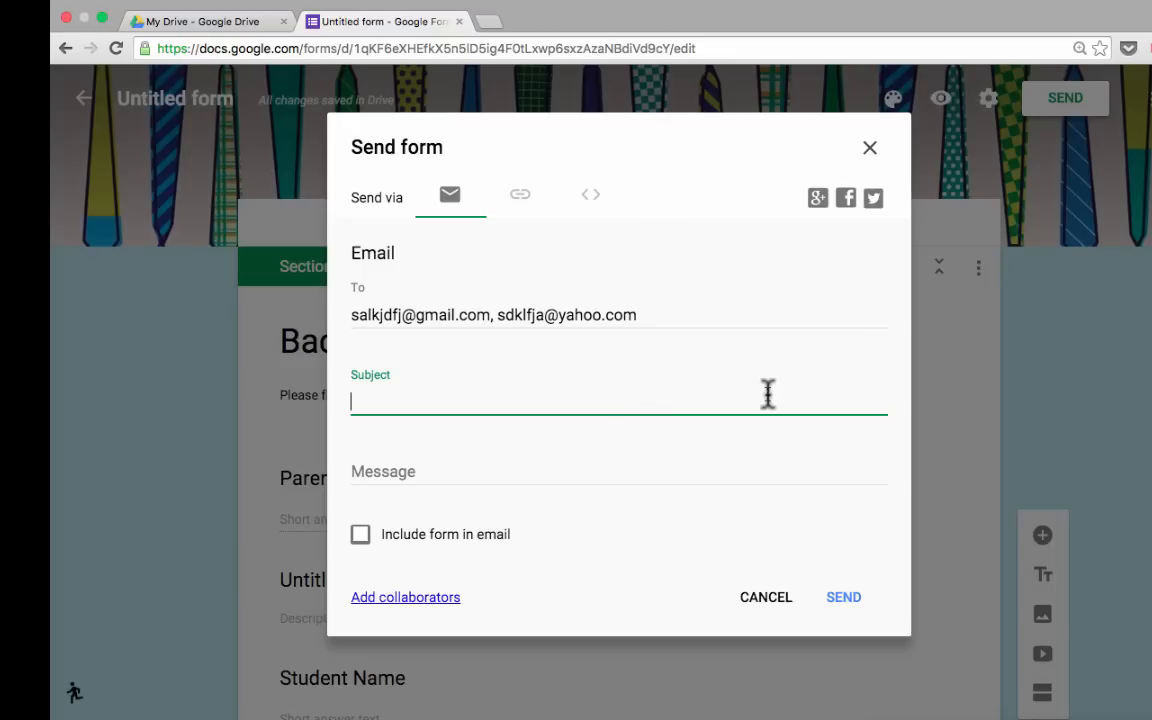
{"action": "type", "text": "Please fill out this survey"}
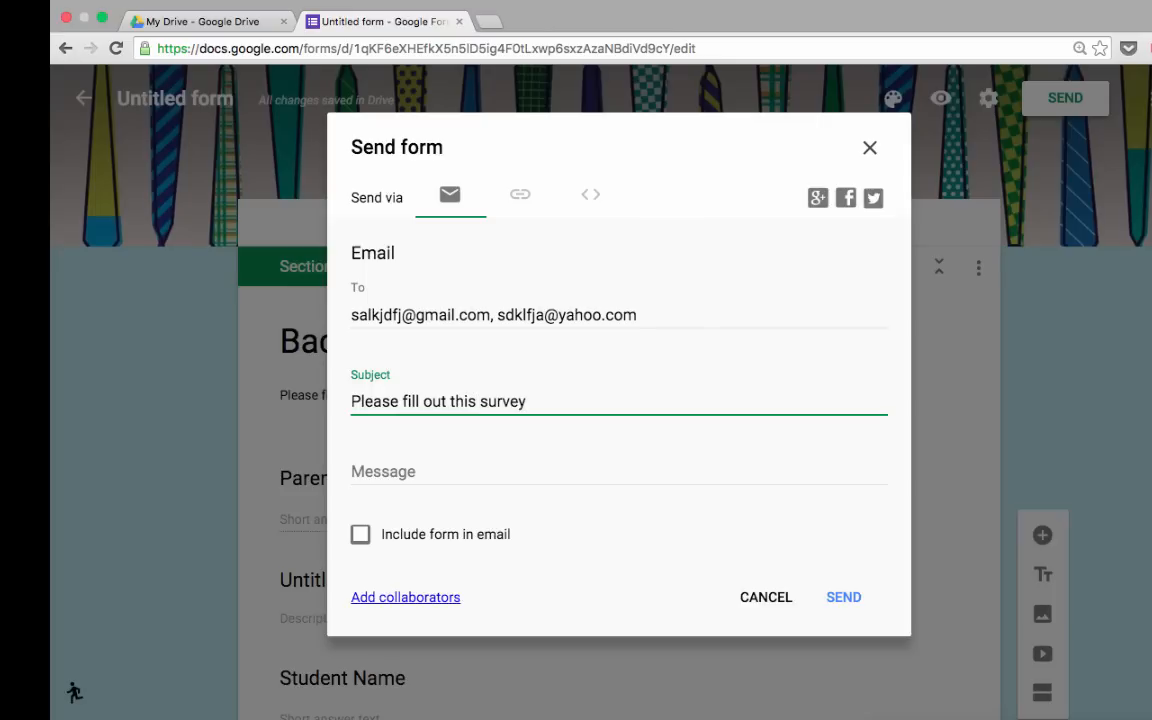
{"action": "left_click", "coordinate": [447, 460]}
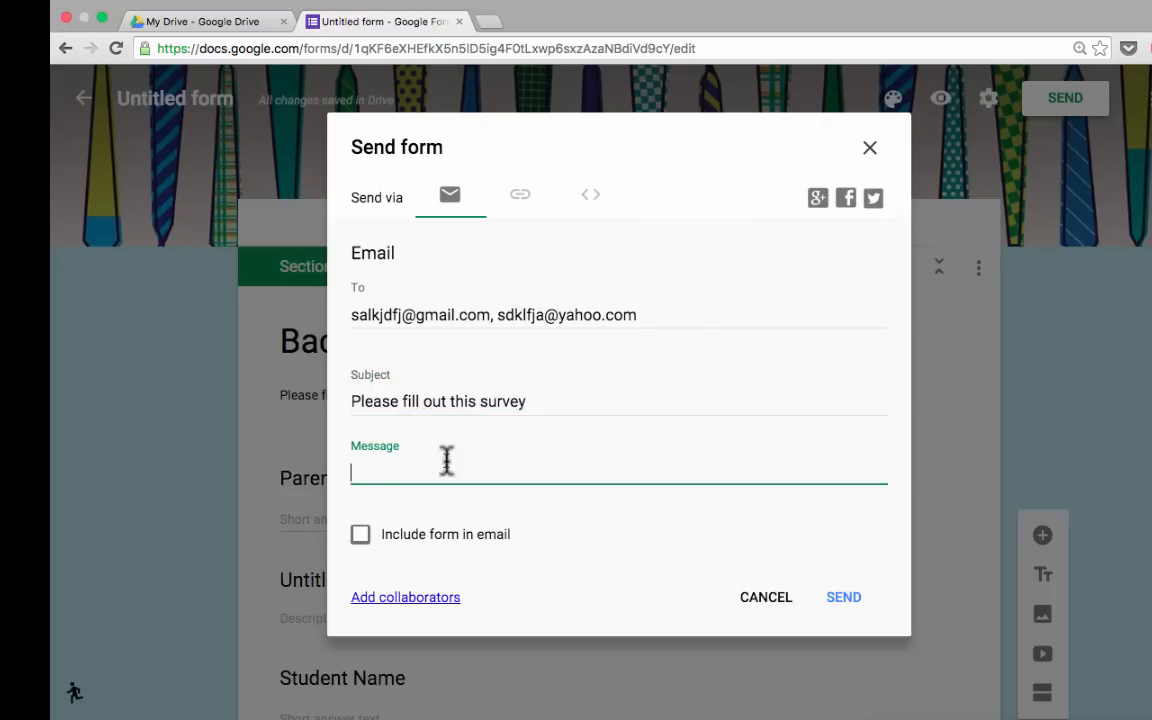
{"action": "type", "text": "lksjdlkfjlkasjdkl;fasfk aslkdfkl asfj ;alsk sadlfj aslkjd flkasj dfk jlkasdf"}
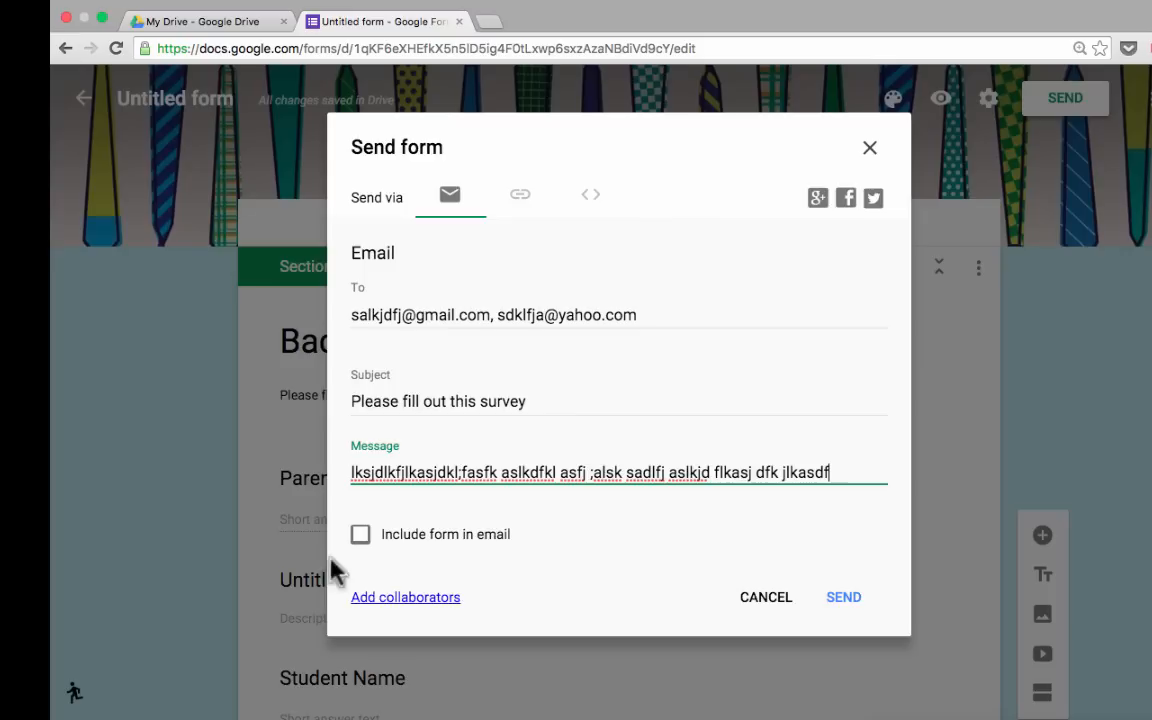
{"action": "left_click", "coordinate": [359, 536]}
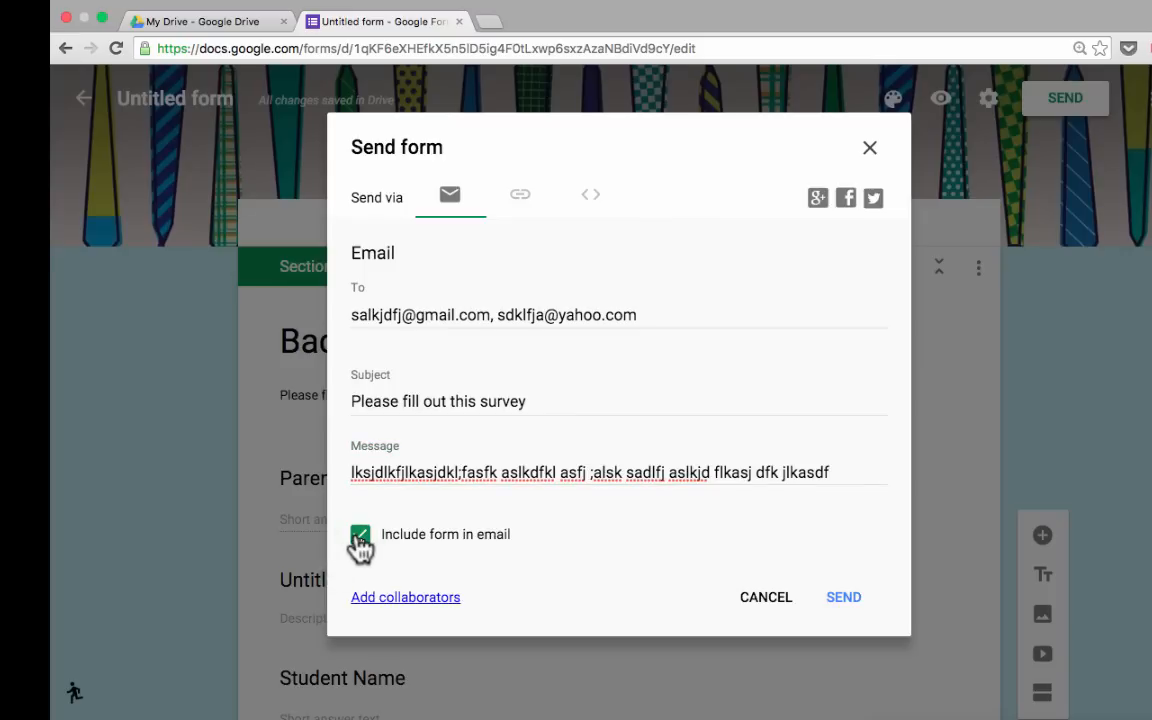
{"action": "left_click", "coordinate": [360, 538]}
Copy the form's share link, then shorten it and copy the shortened URL.
{"action": "left_click", "coordinate": [519, 201]}
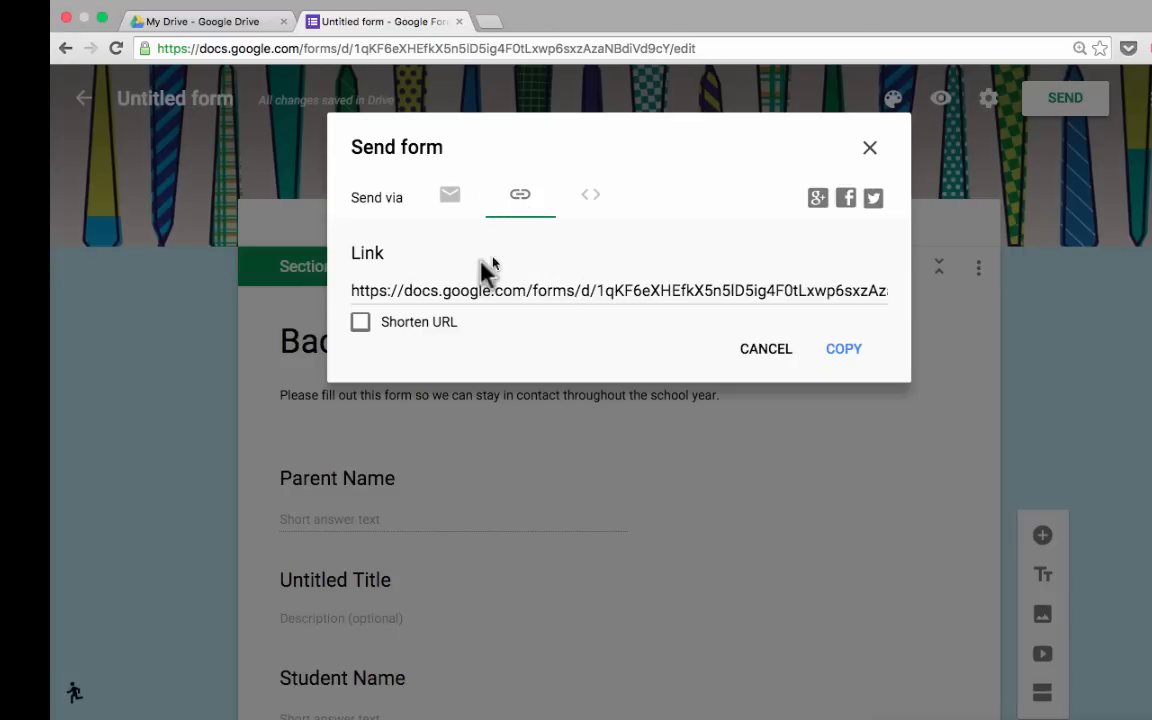
{"action": "left_click", "coordinate": [812, 296]}
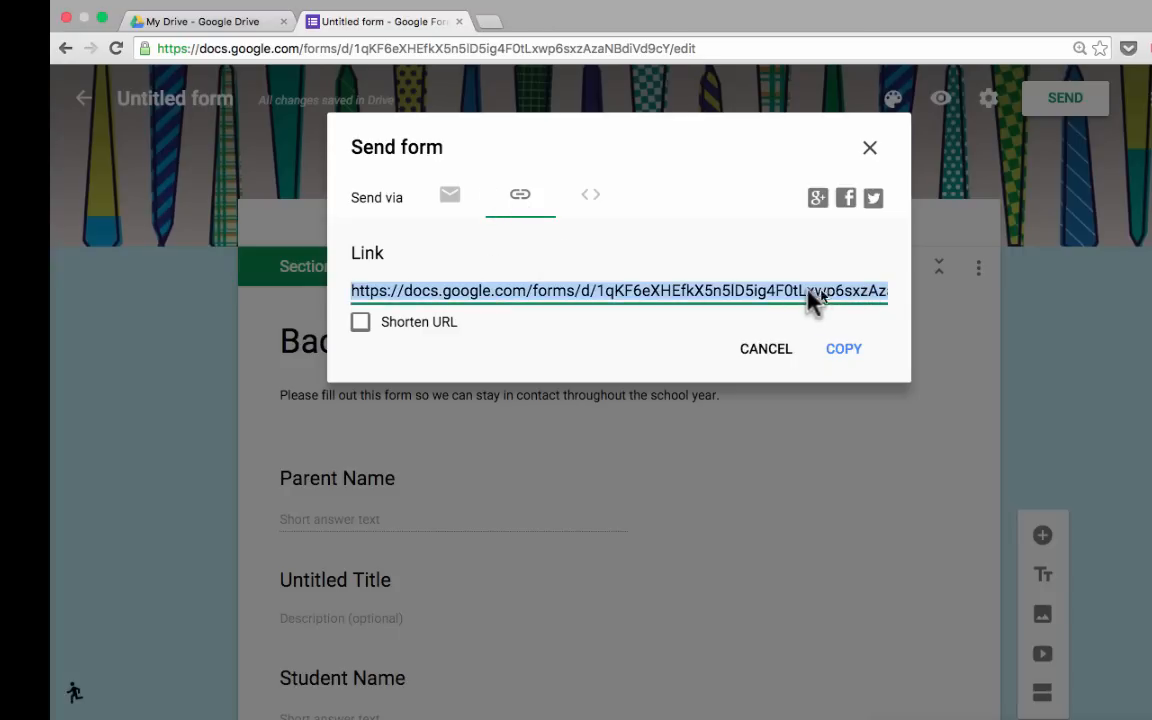
{"action": "left_click", "coordinate": [846, 360]}
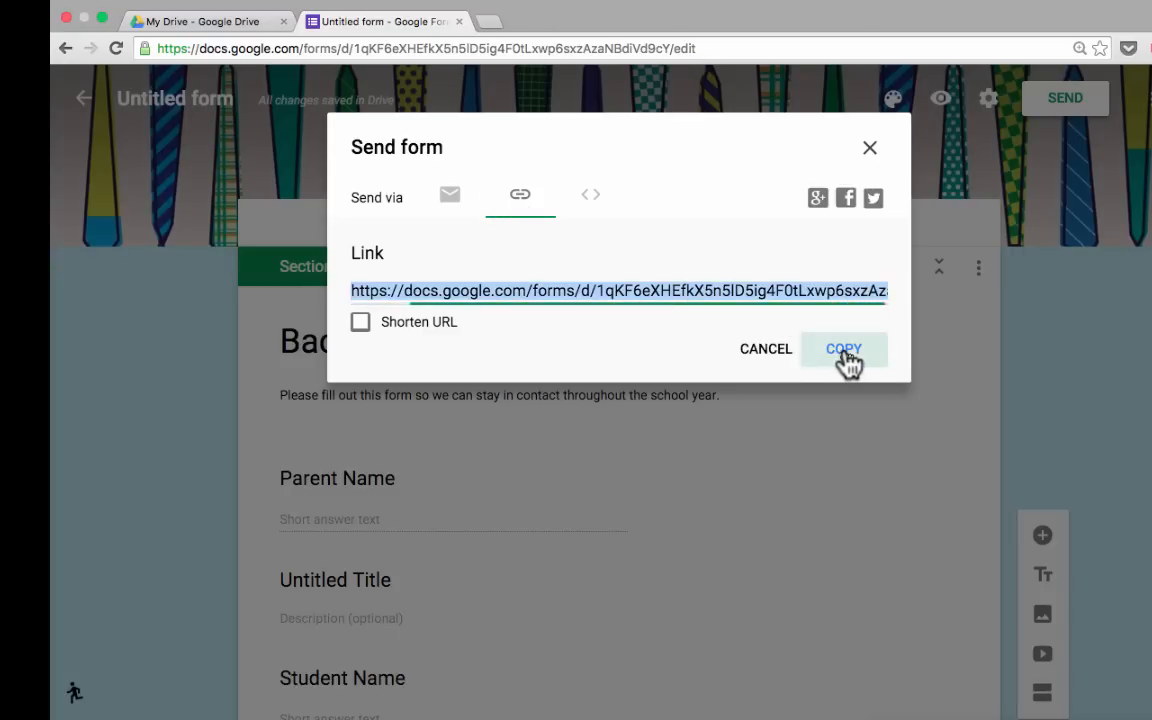
{"action": "left_click", "coordinate": [360, 322]}
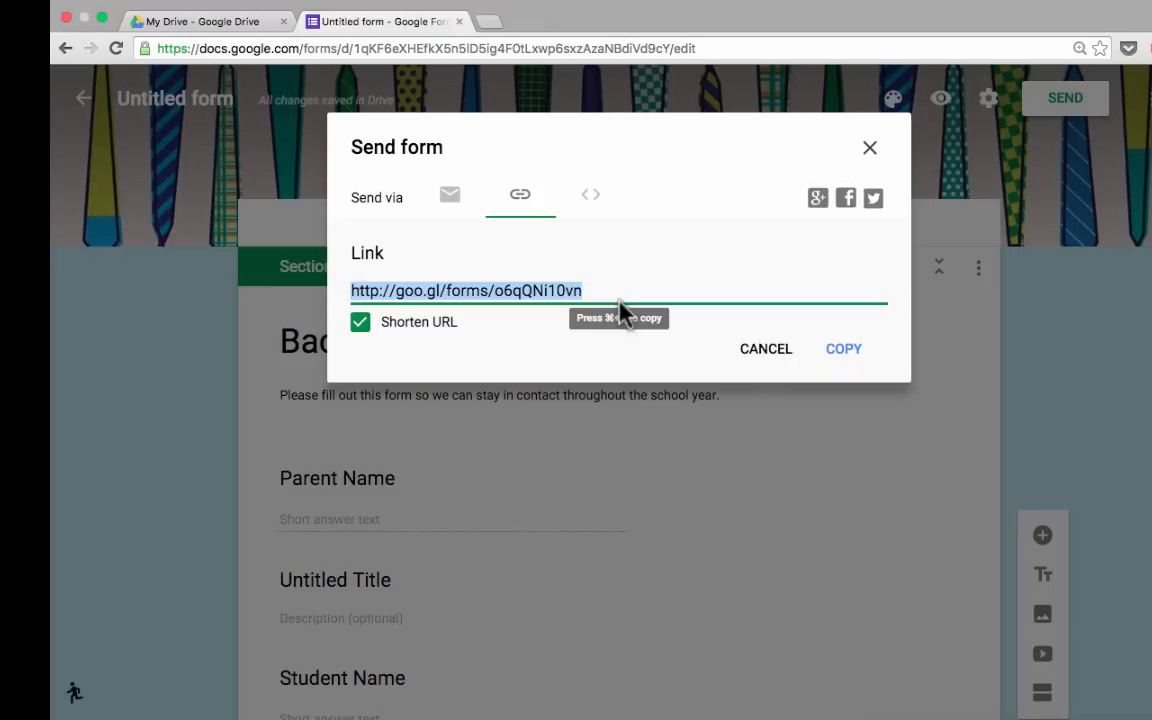
{"action": "left_click", "coordinate": [842, 348]}
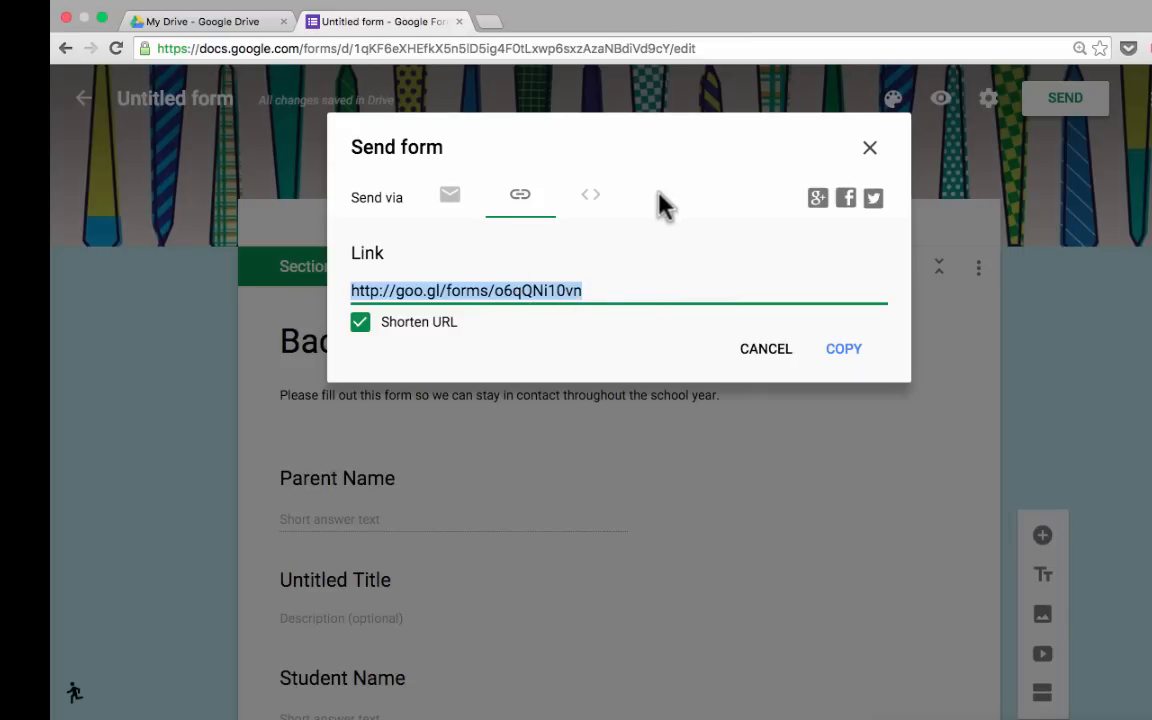
{"action": "left_click", "coordinate": [590, 198]}
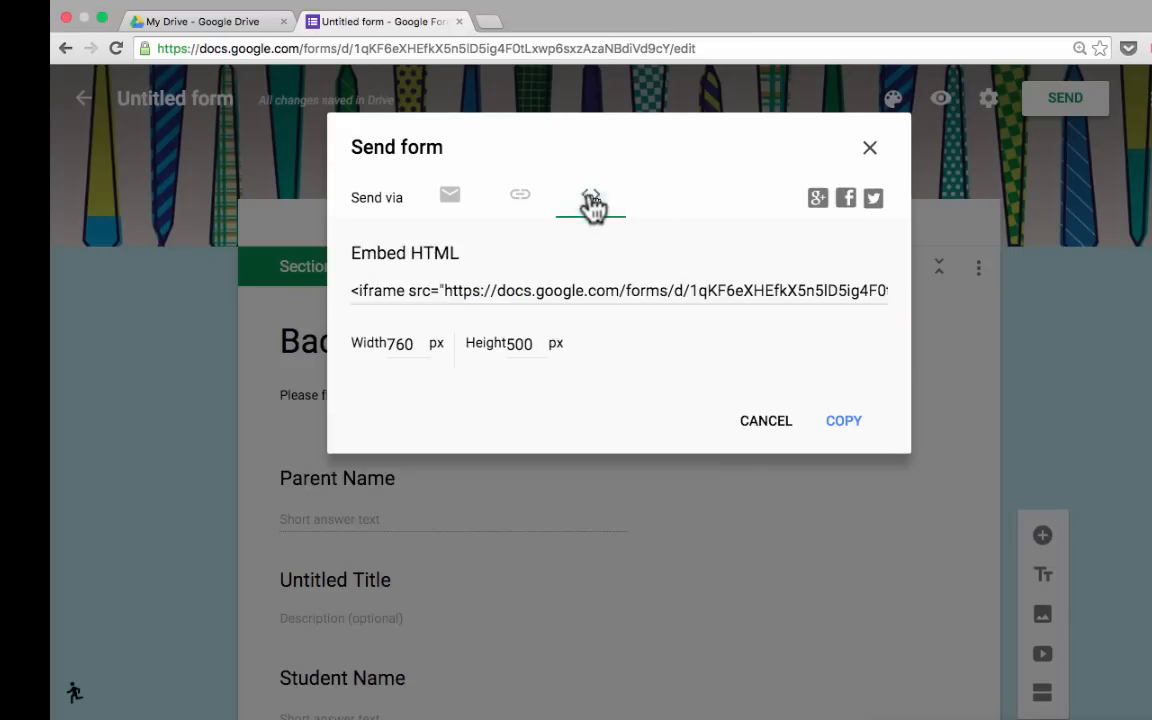
Select and copy the 760 by 500 px iframe embed code.
{"action": "left_click", "coordinate": [380, 288]}
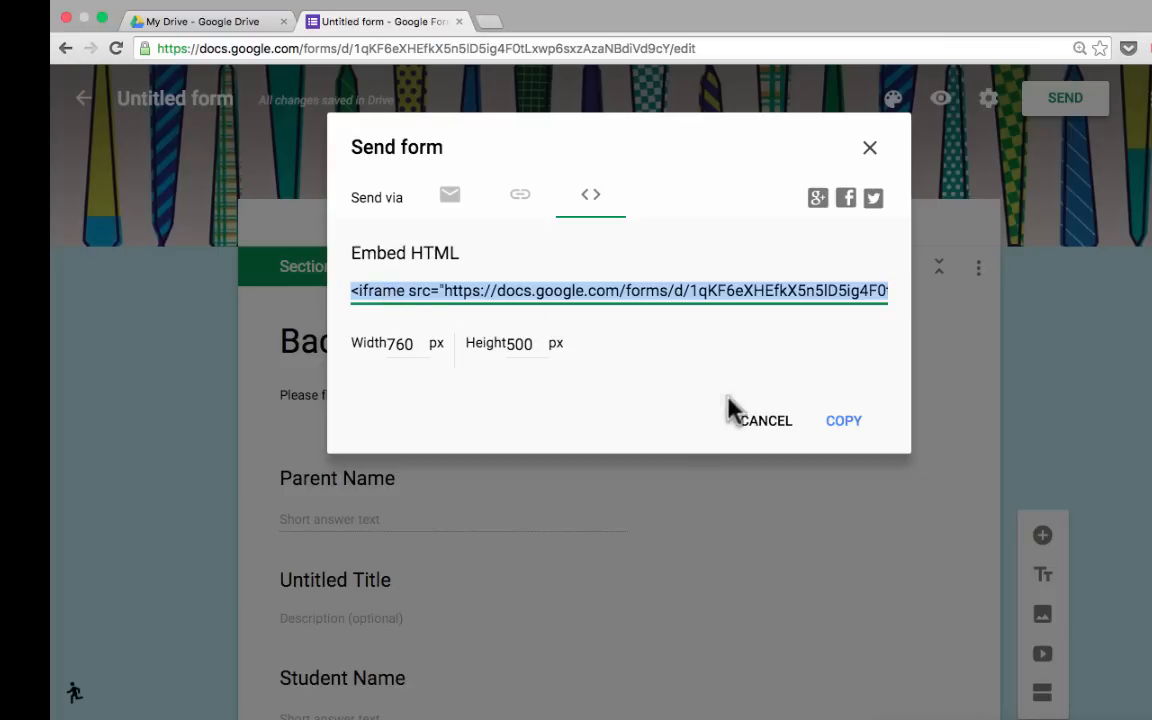
{"action": "left_click", "coordinate": [848, 425]}
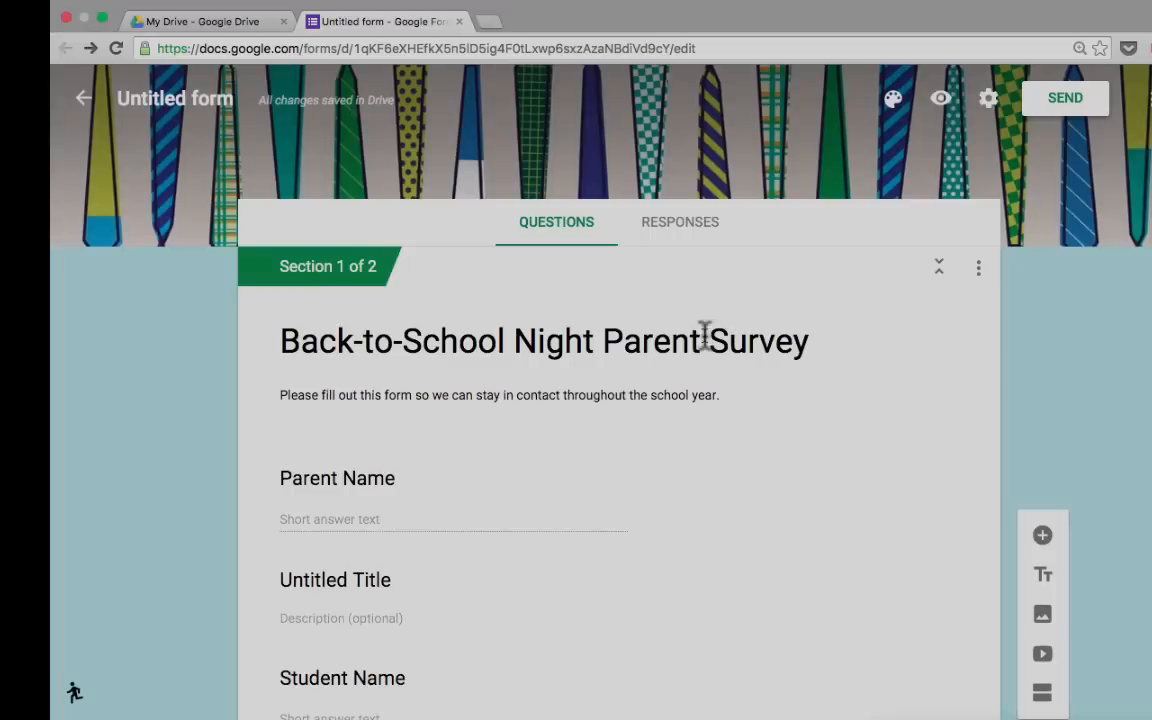
Leave the sharing options and view the form's 1 response in the Responses tab.
{"action": "scroll", "coordinate": [705, 334], "scroll_direction": "down", "scroll_amount": 10}
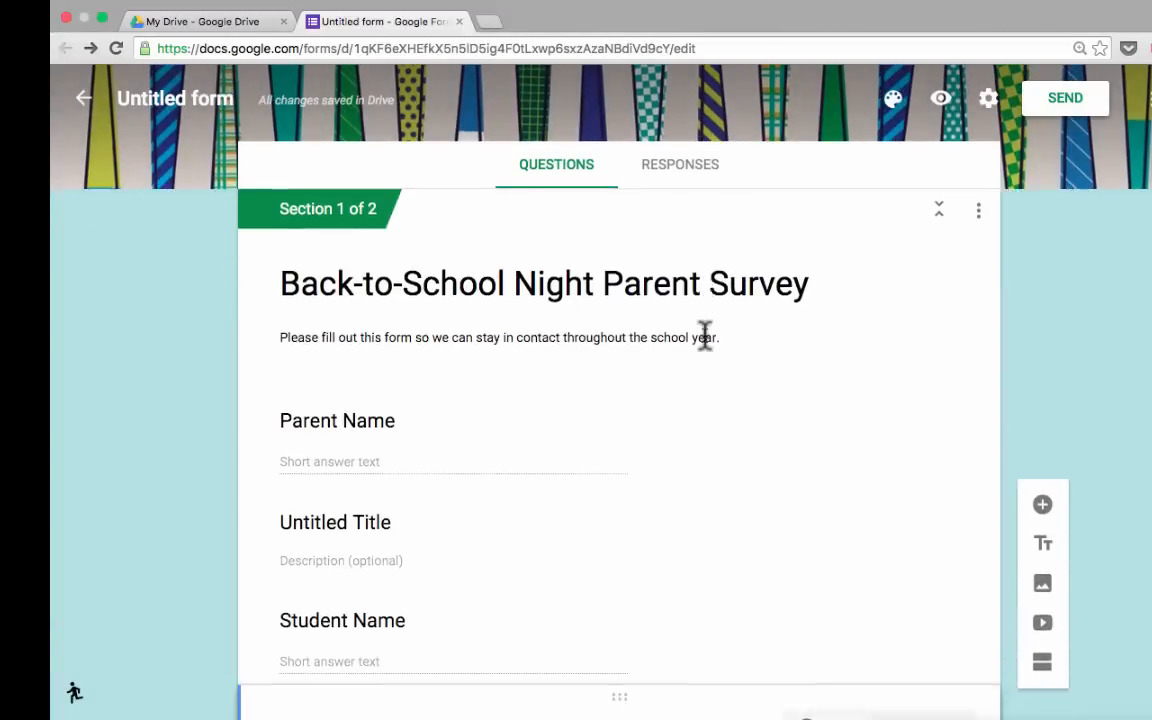
{"action": "scroll", "coordinate": [705, 334], "scroll_direction": "up", "scroll_amount": 10}
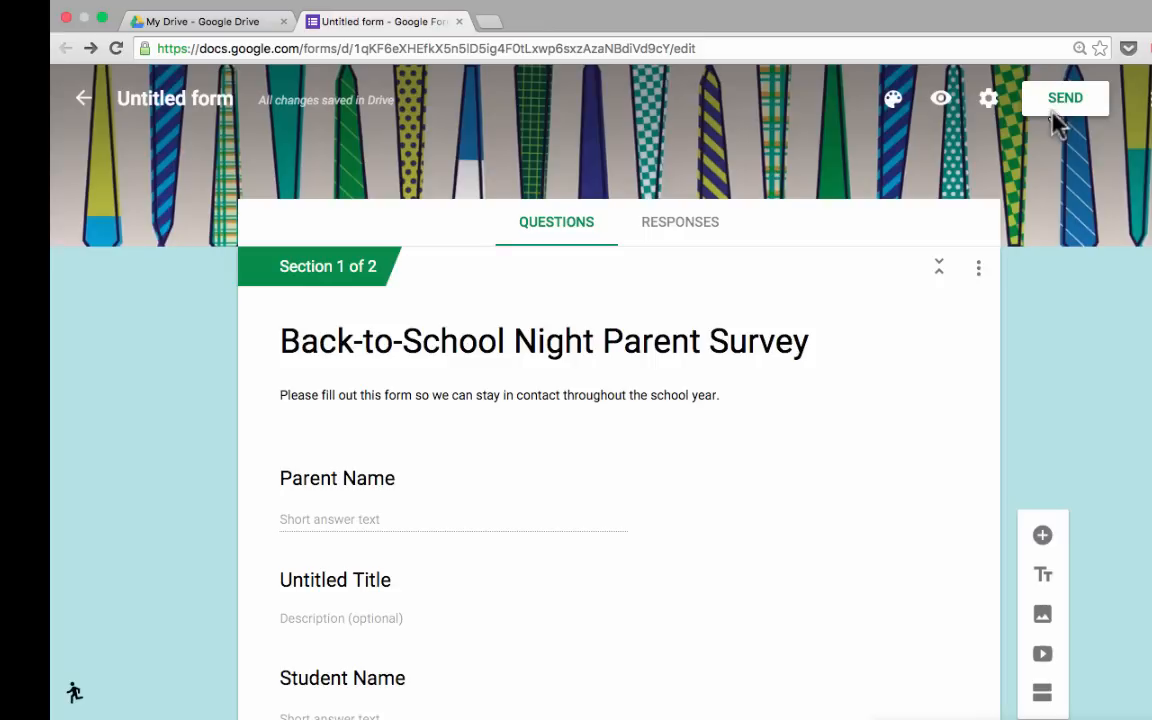
{"action": "left_click", "coordinate": [678, 228]}
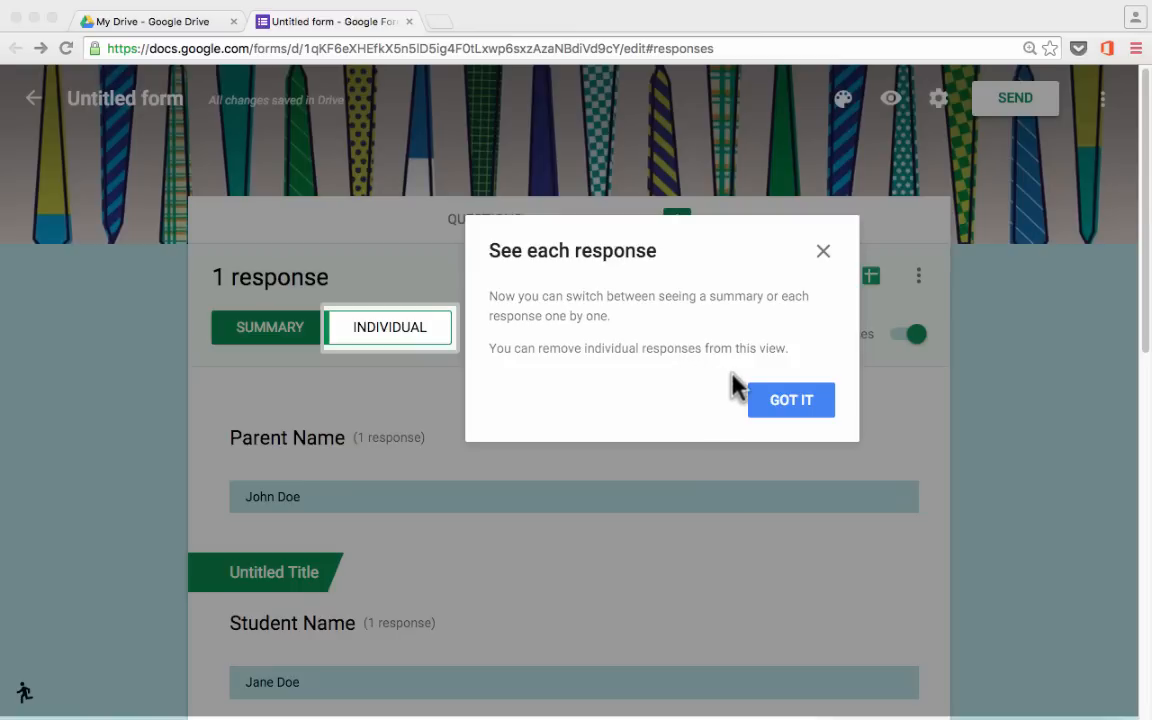
{"action": "left_click", "coordinate": [790, 400]}
{"action": "scroll", "coordinate": [588, 455], "scroll_direction": "down", "scroll_amount": 2}
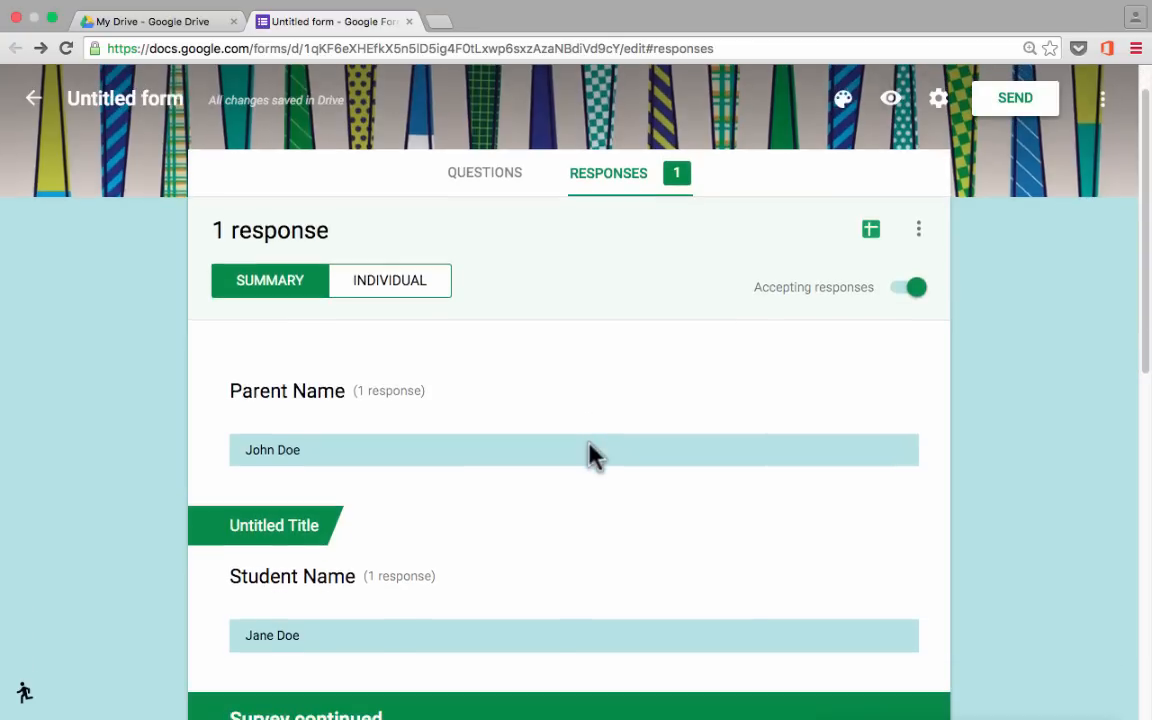
{"action": "scroll", "coordinate": [590, 455], "scroll_direction": "down", "scroll_amount": 5}
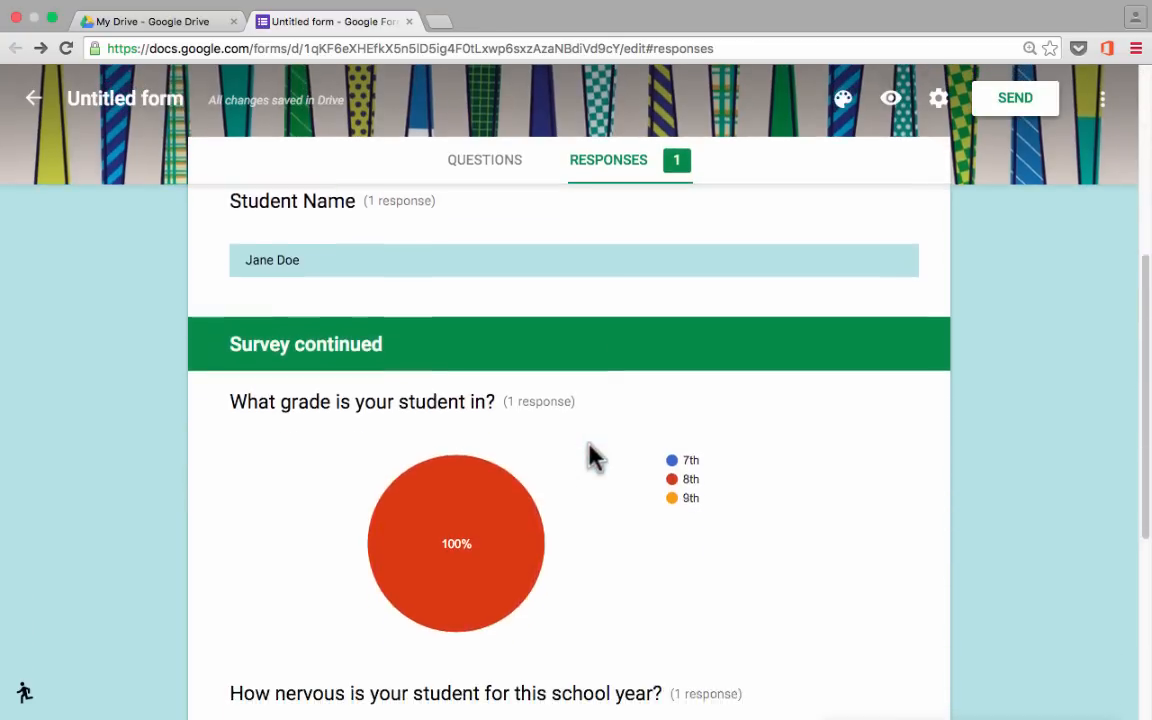
{"action": "scroll", "coordinate": [395, 480], "scroll_direction": "up", "scroll_amount": 1}
{"action": "scroll", "coordinate": [395, 480], "scroll_direction": "up", "scroll_amount": 4}
{"action": "scroll", "coordinate": [395, 480], "scroll_direction": "down", "scroll_amount": 5}
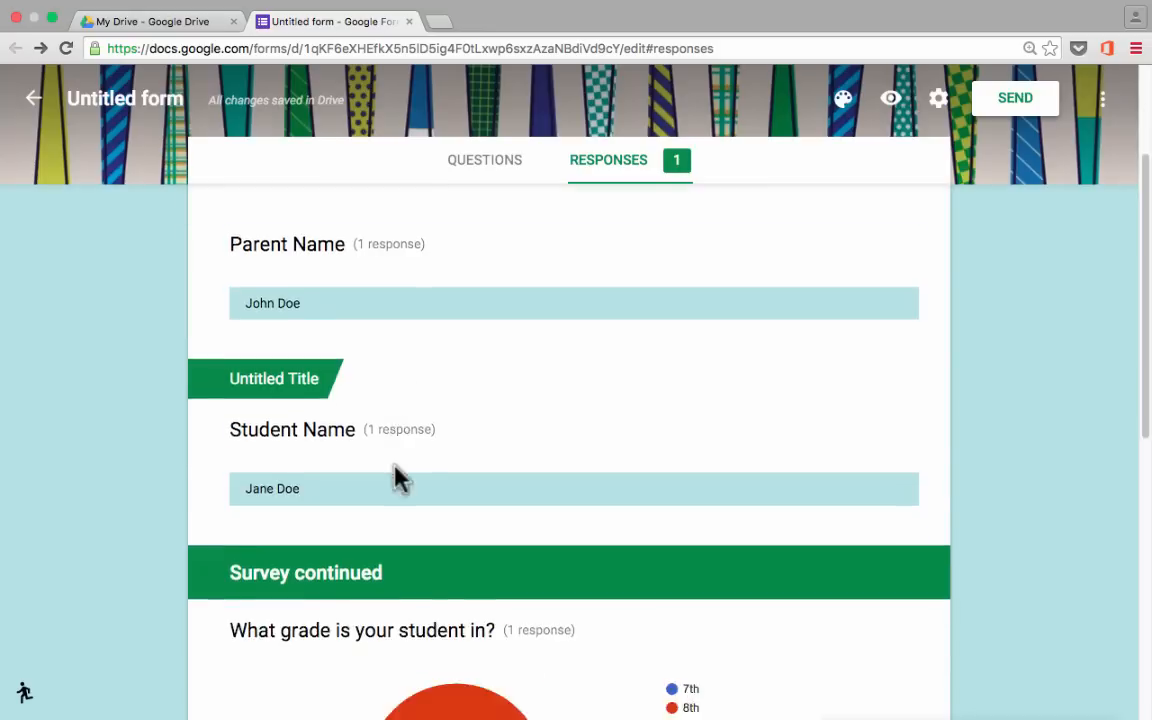
{"action": "scroll", "coordinate": [397, 480], "scroll_direction": "down", "scroll_amount": 2}
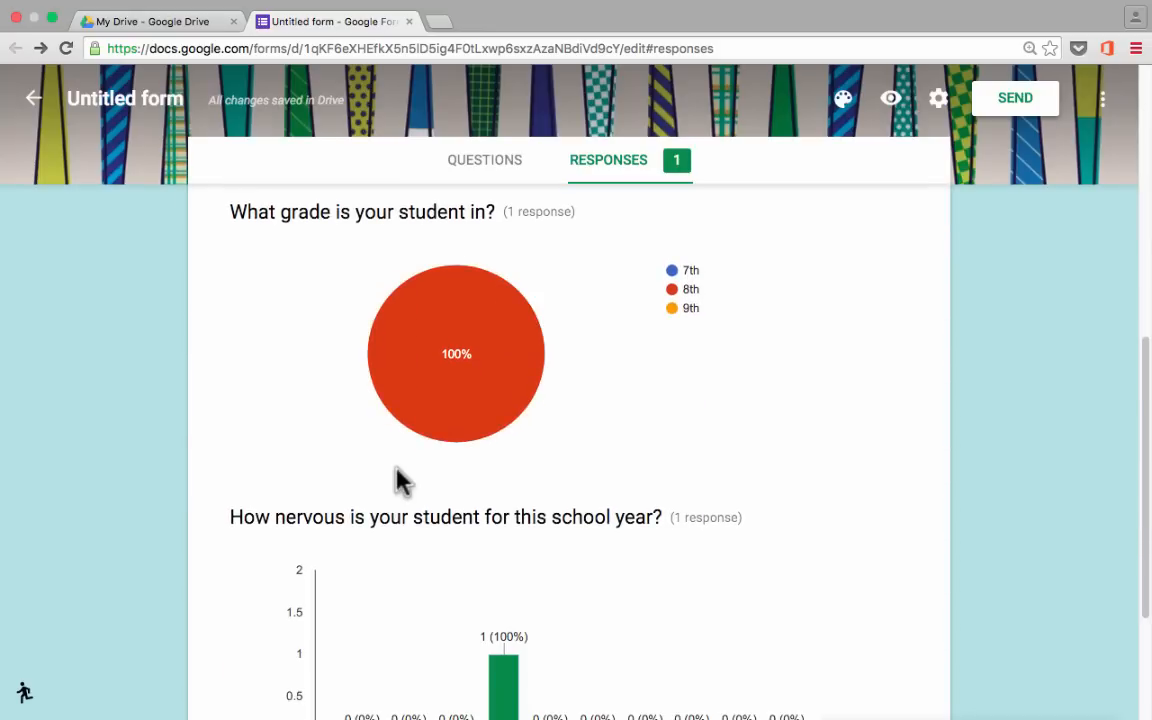
{"action": "mouse_move", "coordinate": [399, 360]}
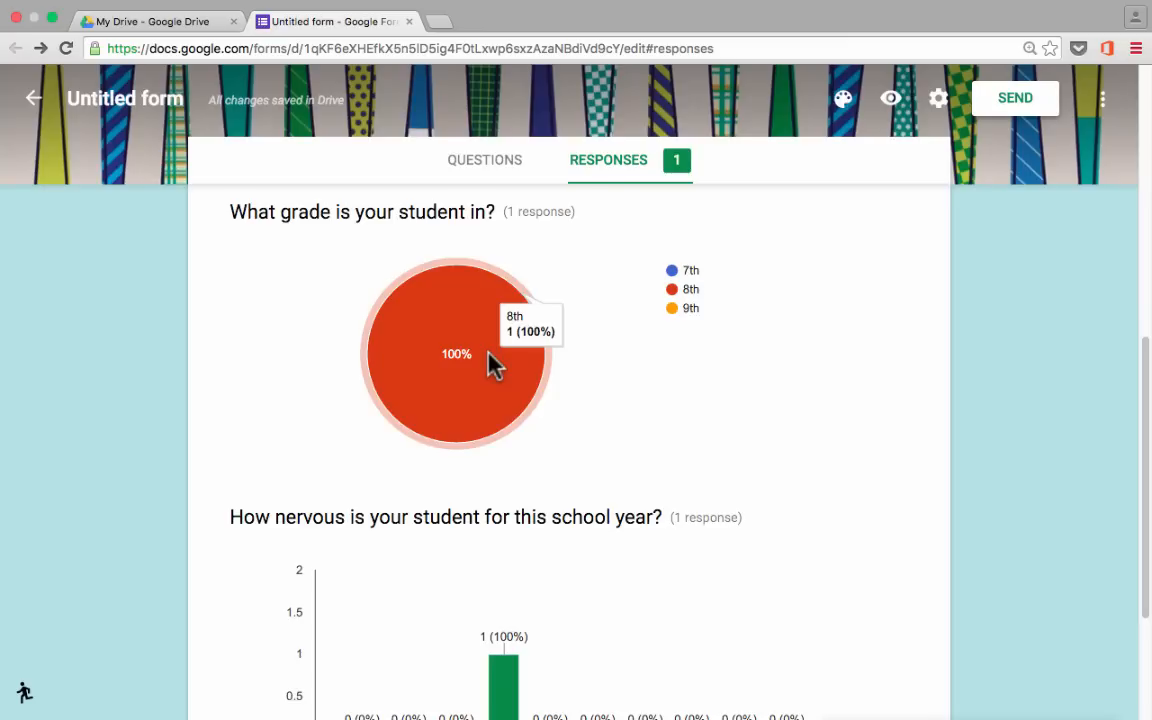
{"action": "scroll", "coordinate": [612, 334], "scroll_direction": "down", "scroll_amount": 1}
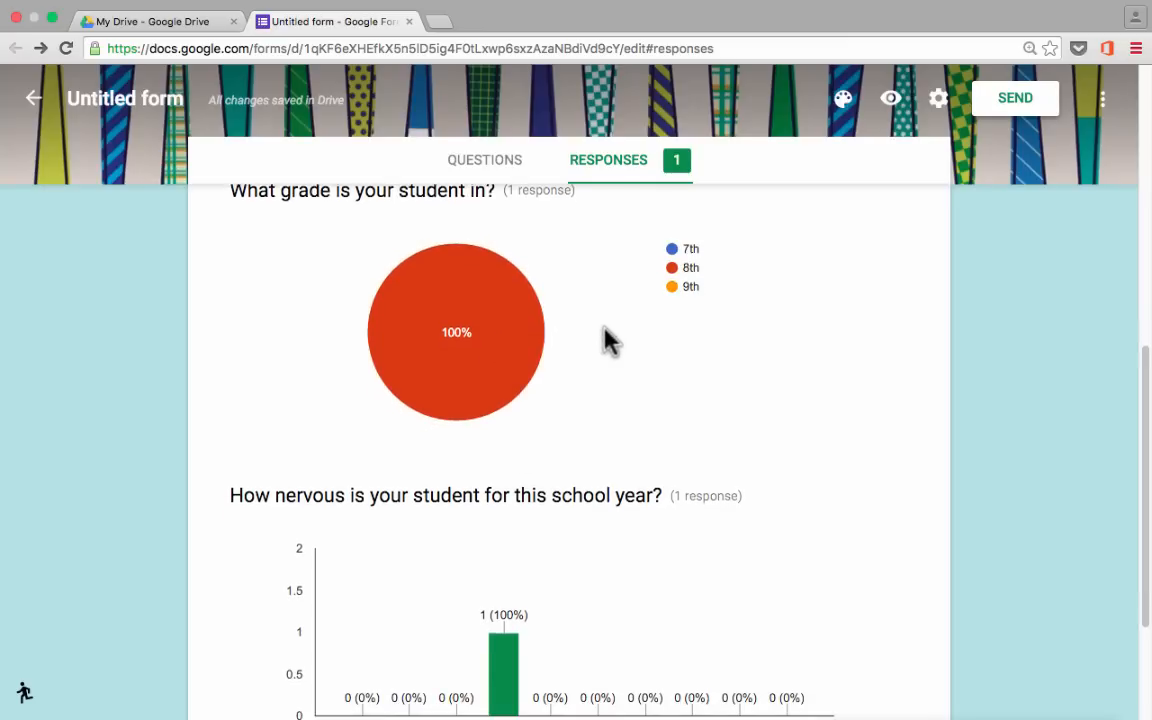
{"action": "scroll", "coordinate": [610, 340], "scroll_direction": "down", "scroll_amount": 5}
{"action": "scroll", "coordinate": [610, 340], "scroll_direction": "up", "scroll_amount": 15}
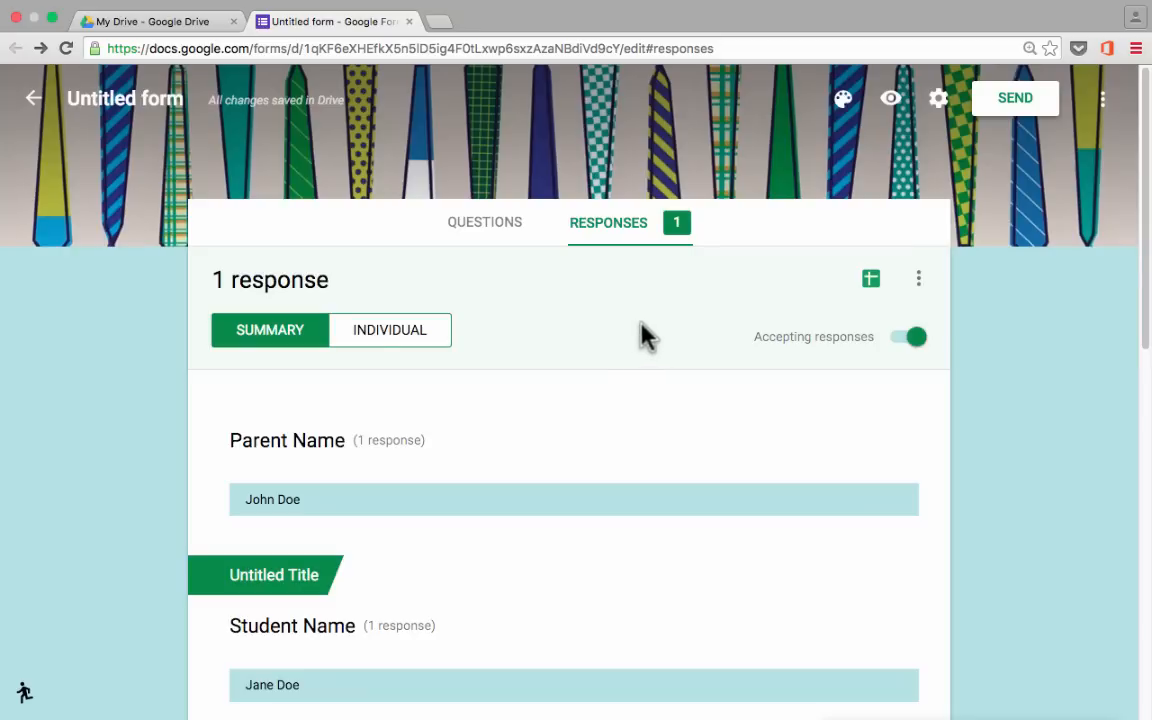
{"action": "left_click", "coordinate": [916, 342]}
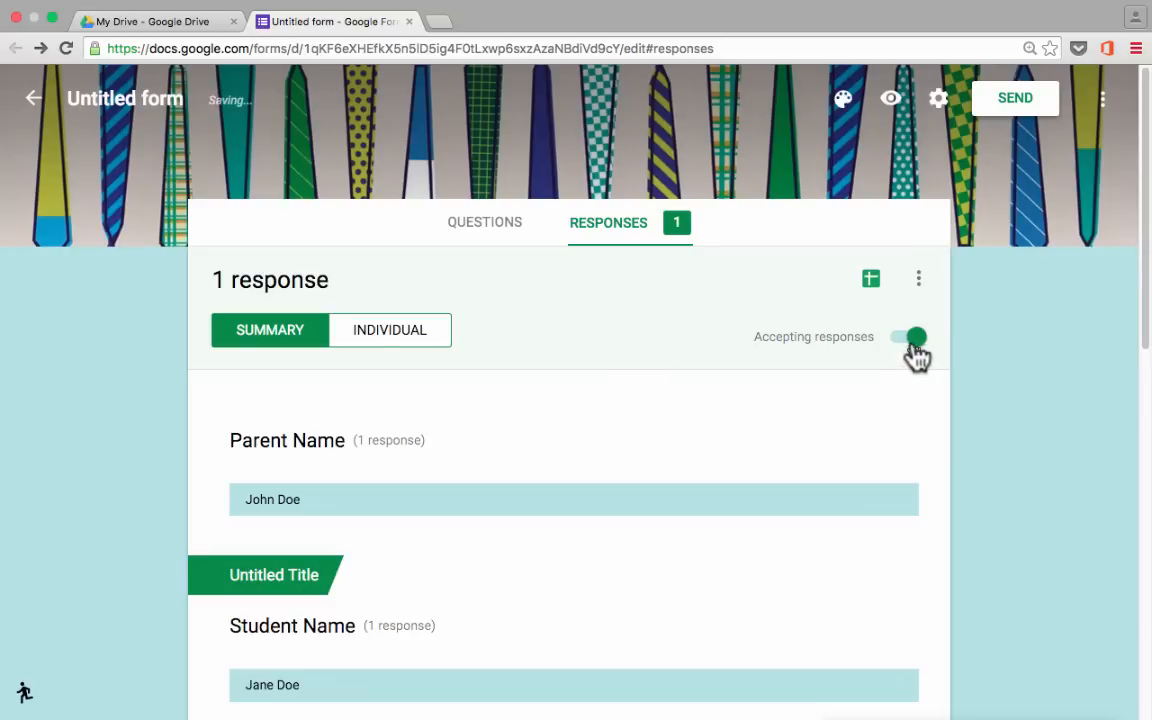
{"action": "left_click", "coordinate": [914, 342]}
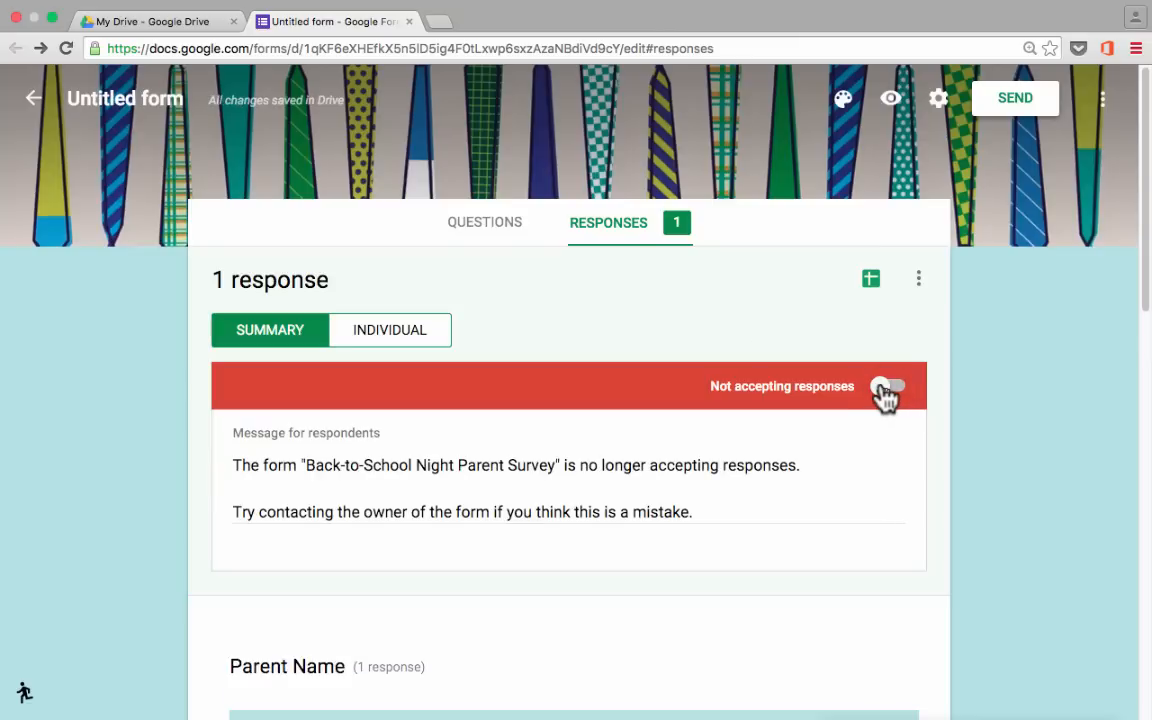
{"action": "left_click", "coordinate": [886, 388]}
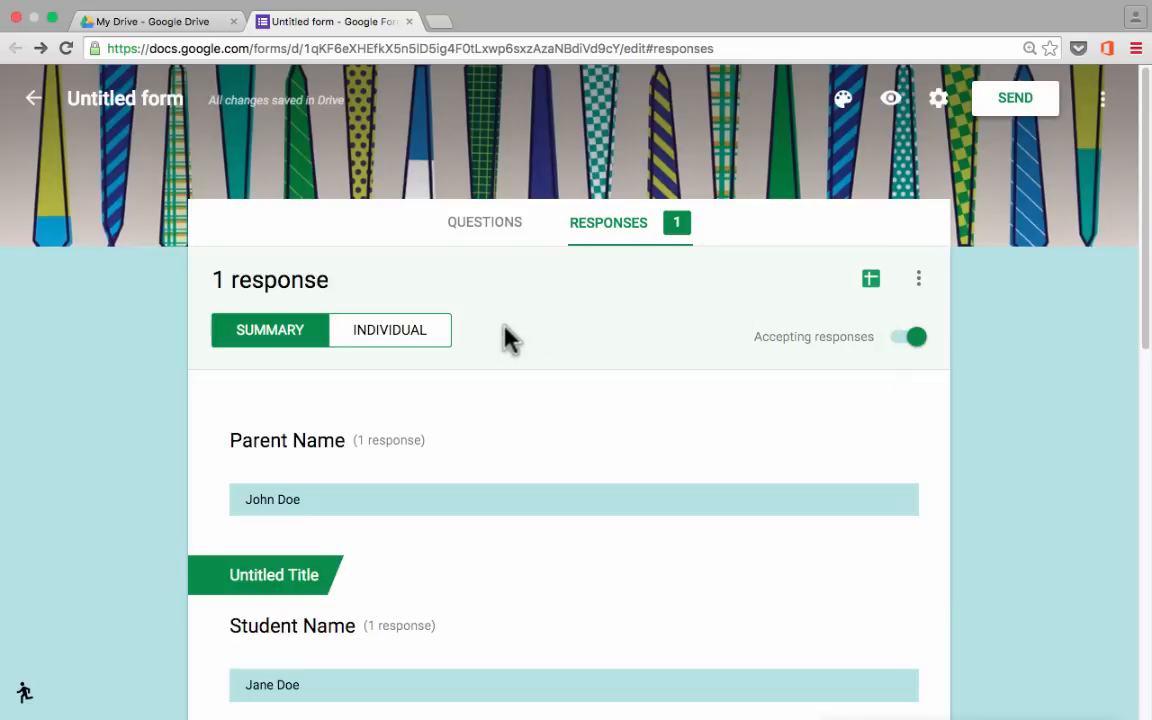
{"action": "scroll", "coordinate": [386, 337], "scroll_direction": "down", "scroll_amount": 2}
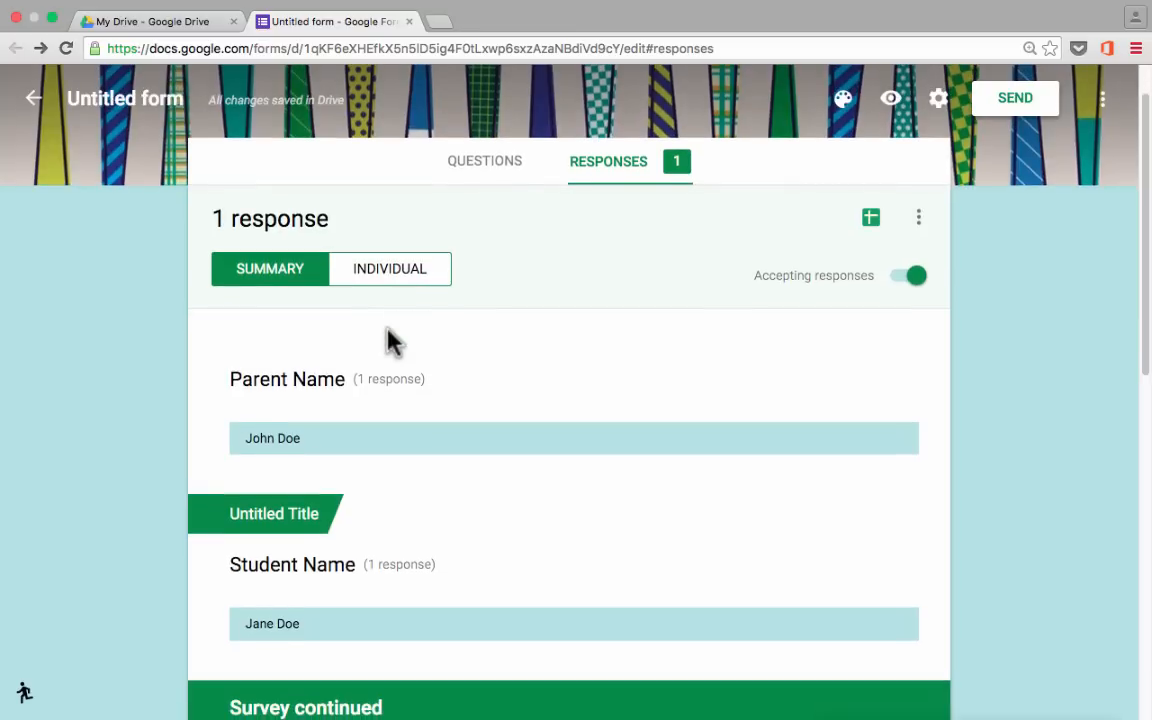
{"action": "scroll", "coordinate": [390, 340], "scroll_direction": "down", "scroll_amount": 10}
{"action": "scroll", "coordinate": [390, 340], "scroll_direction": "up", "scroll_amount": 12}
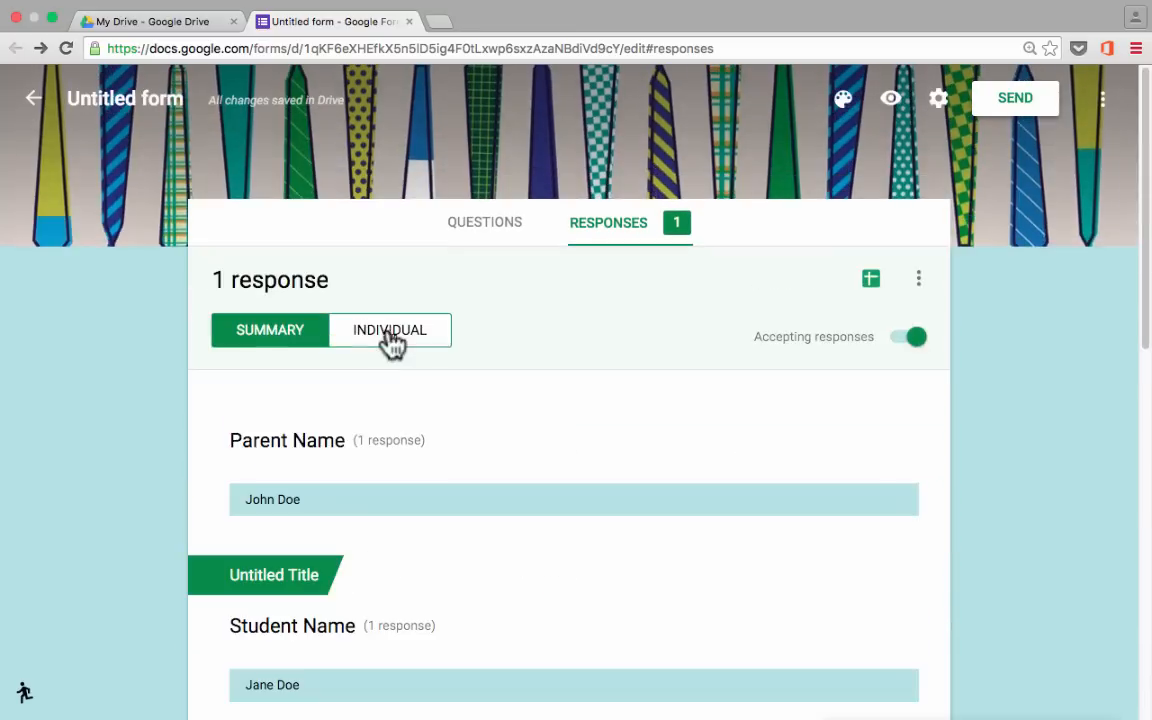
Create a new linked spreadsheet named 'Parent Survey (Responses)' for the form's responses.
{"action": "left_click", "coordinate": [871, 280]}
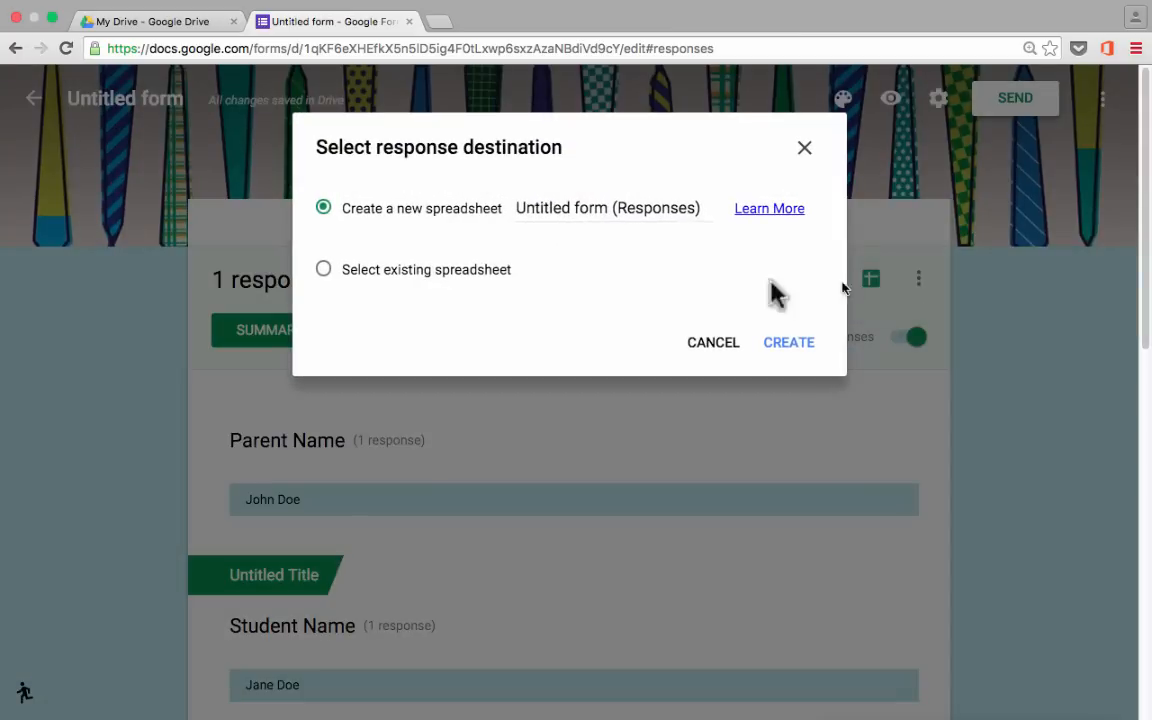
{"action": "triple_click", "coordinate": [599, 208]}
{"action": "left_click_drag", "start_coordinate": [613, 208], "coordinate": [480, 215]}
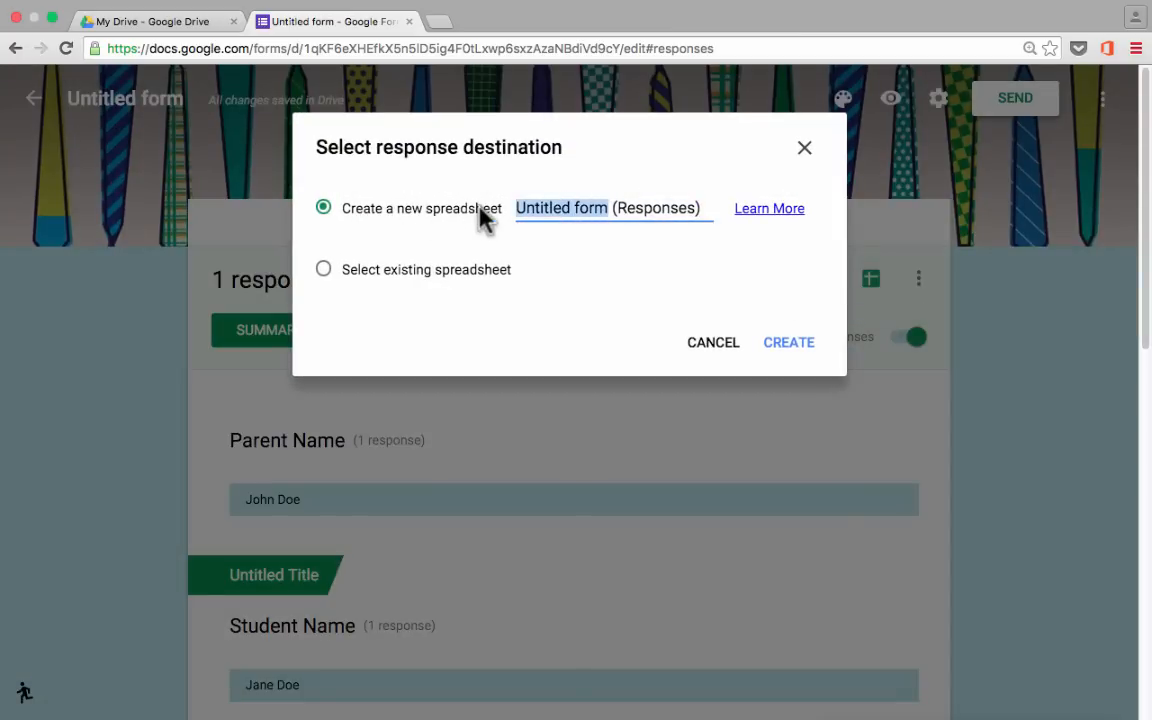
{"action": "type", "text": "Parent Survey"}
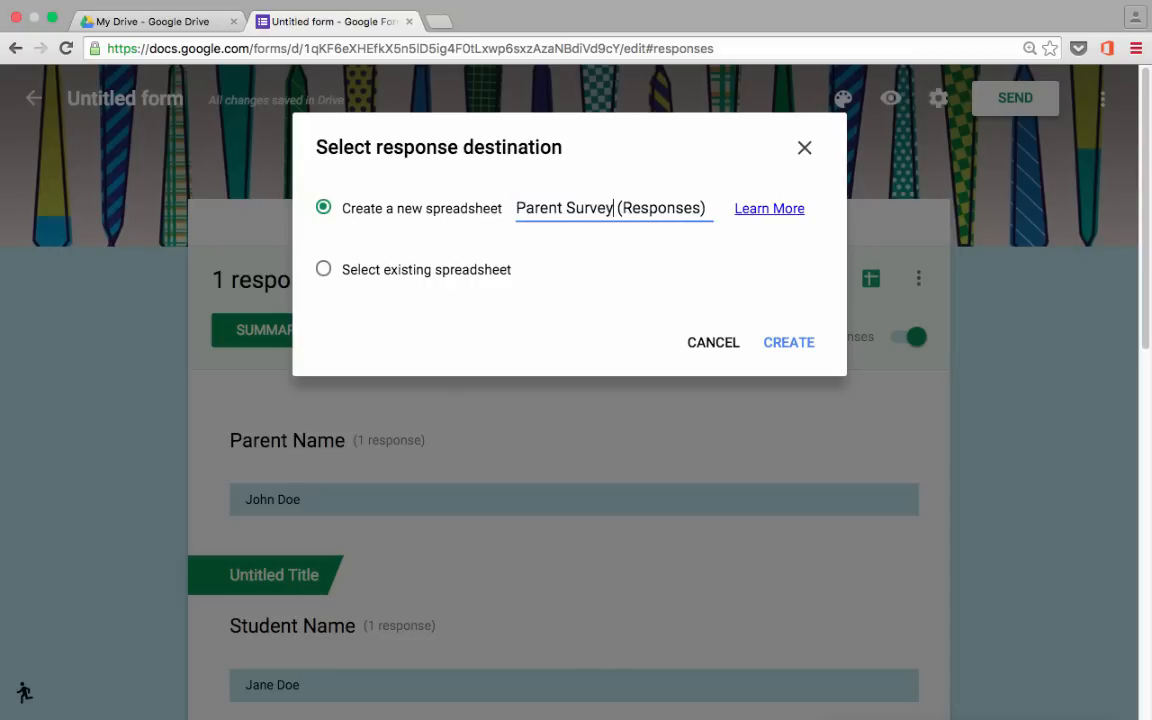
{"action": "left_click", "coordinate": [791, 343]}
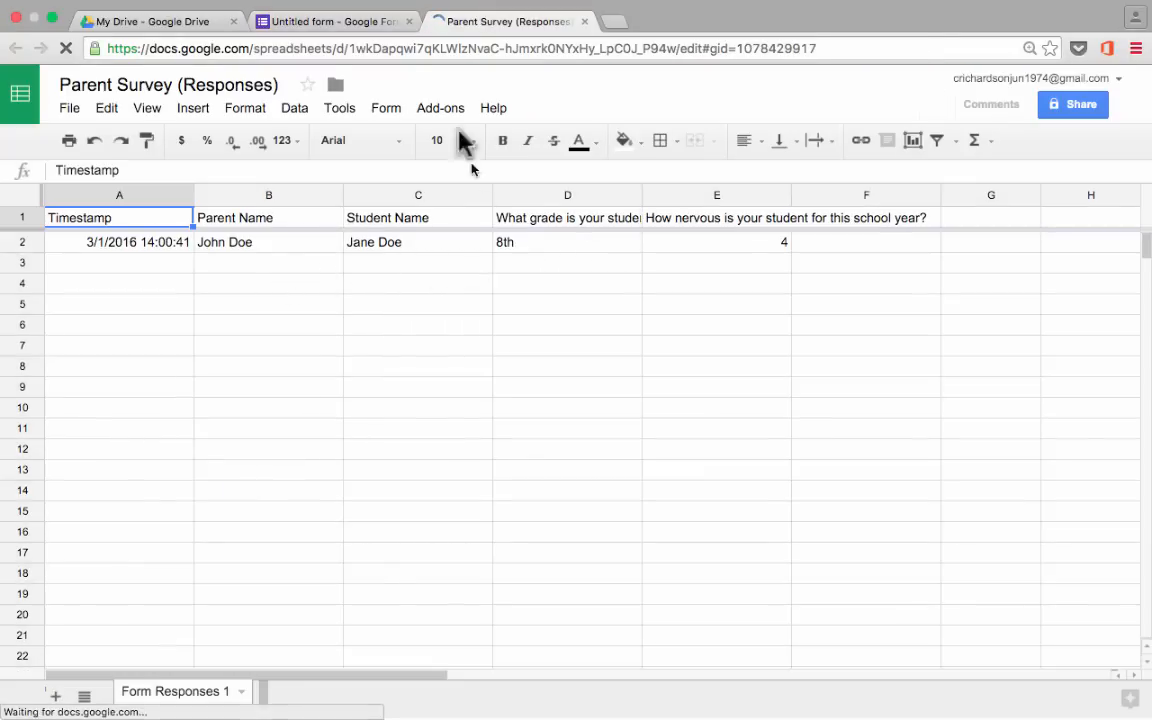
{"action": "left_click", "coordinate": [296, 24]}
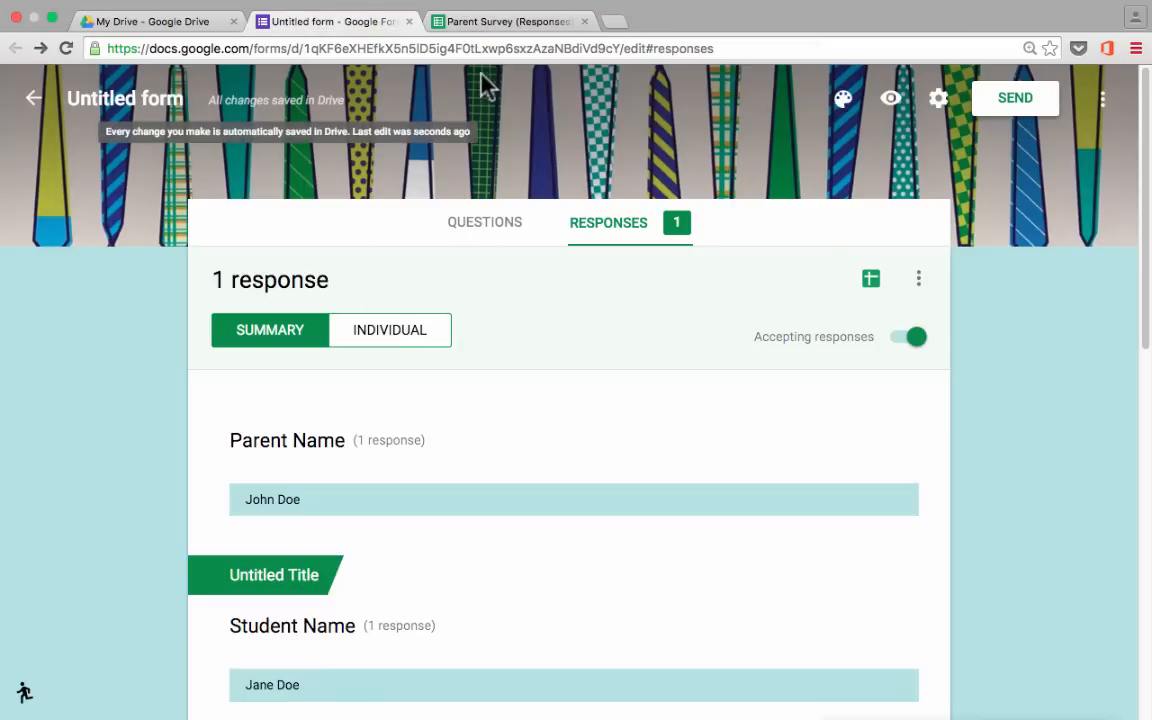
{"action": "left_click", "coordinate": [478, 22]}
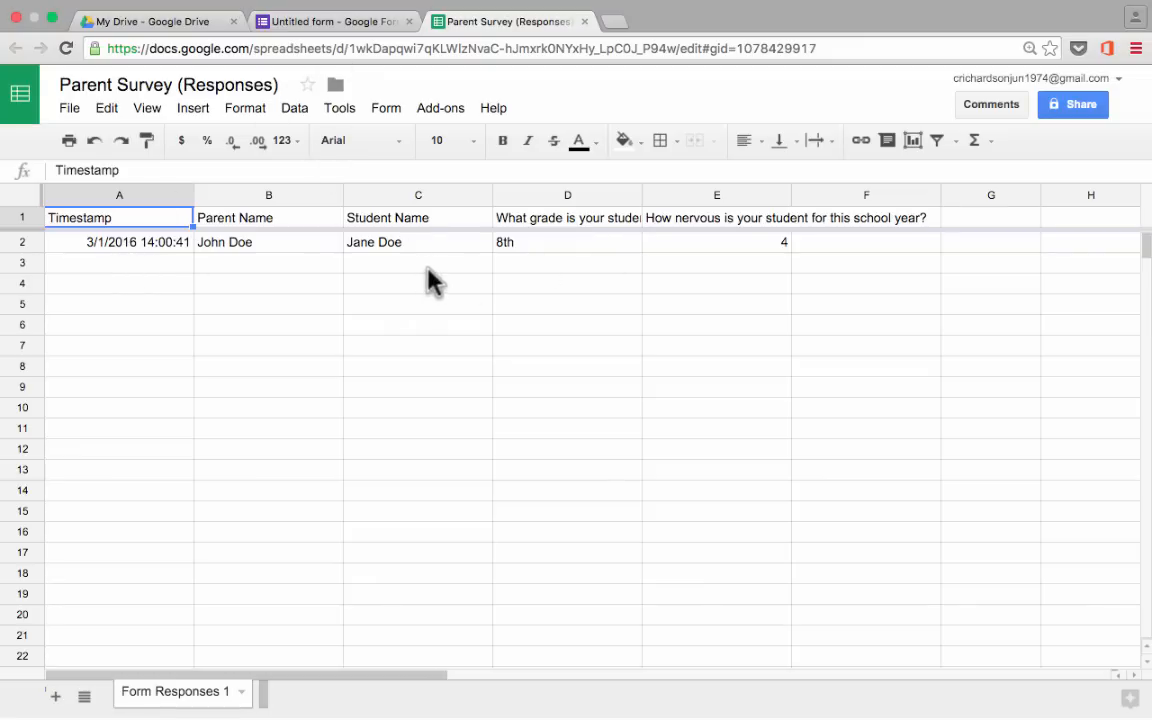
Switch back to the form and check the response options menu without choosing anything.
{"action": "left_click", "coordinate": [382, 28]}
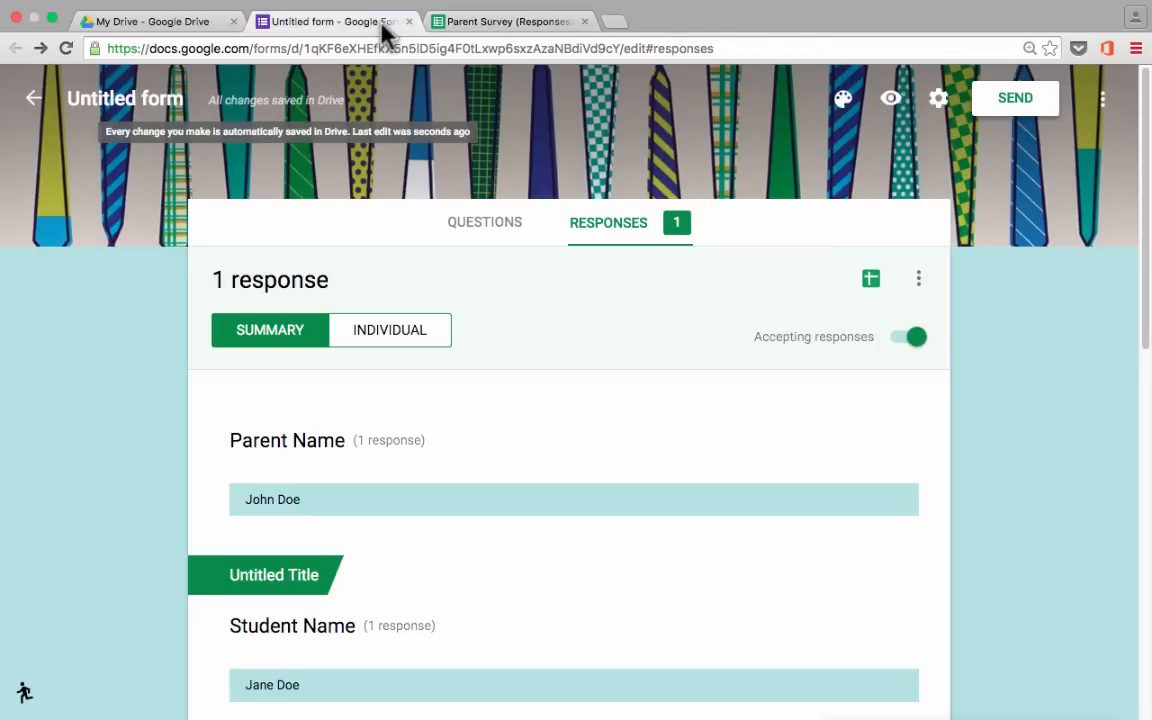
{"action": "left_click", "coordinate": [919, 282]}
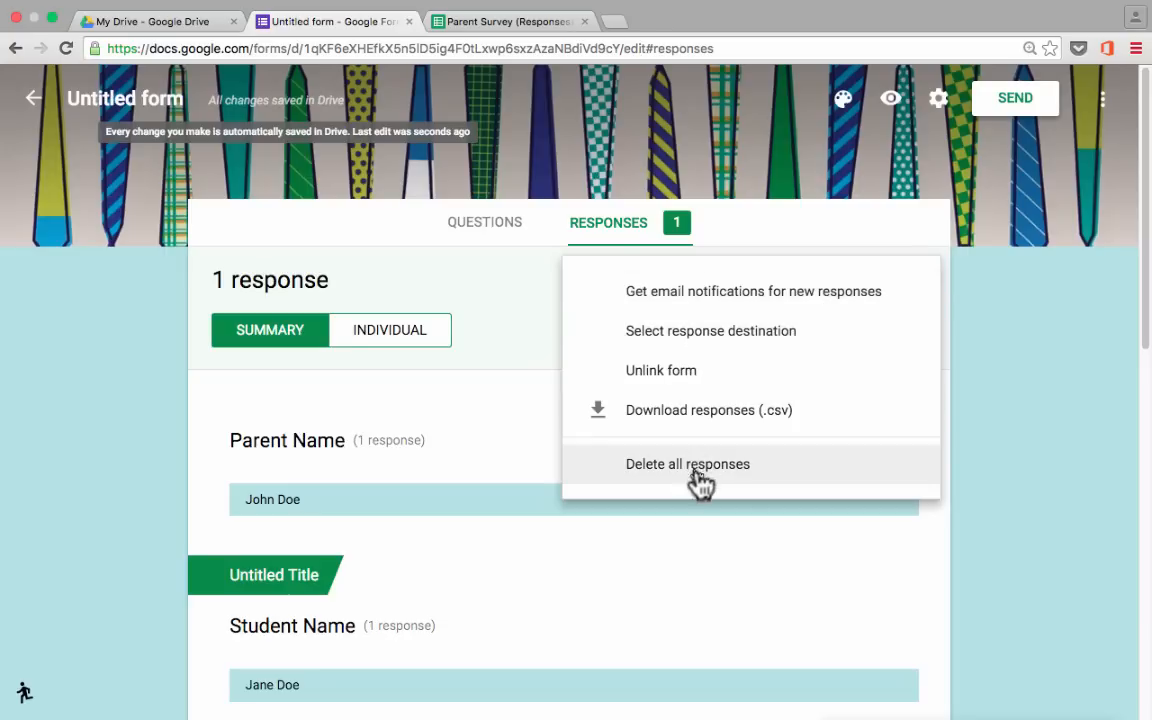
{"action": "left_click", "coordinate": [942, 333]}
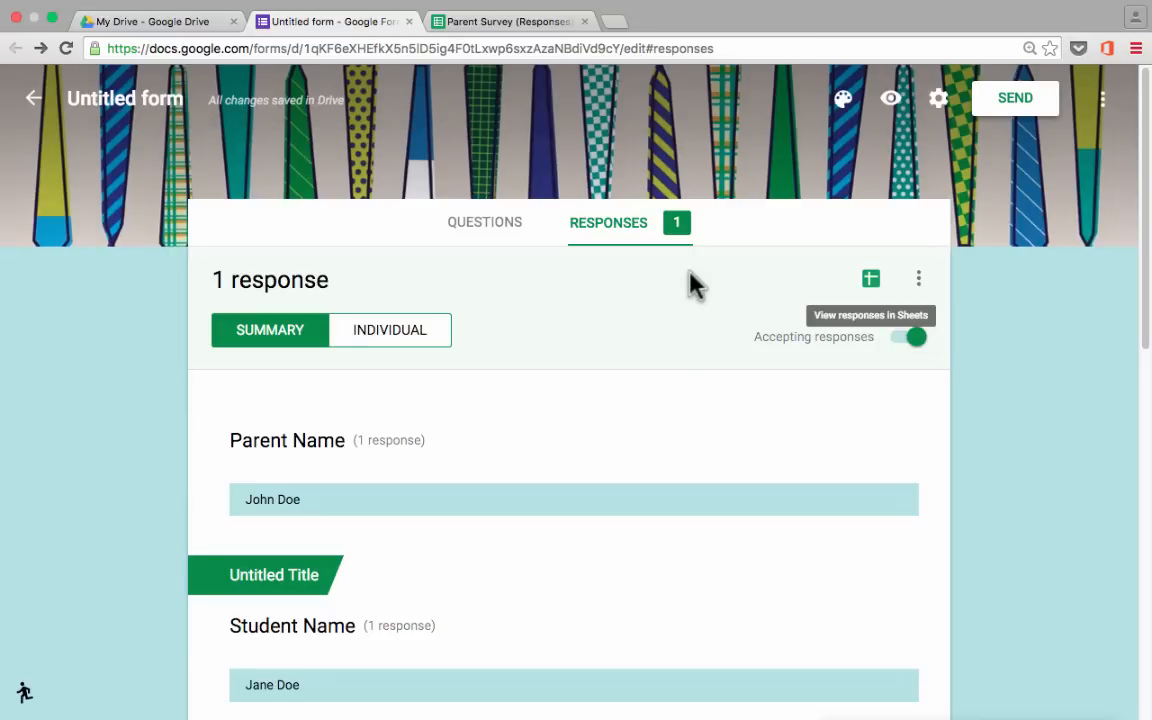
Look over the survey questions and Send options, then return to the Responses summary.
{"action": "left_click", "coordinate": [494, 234]}
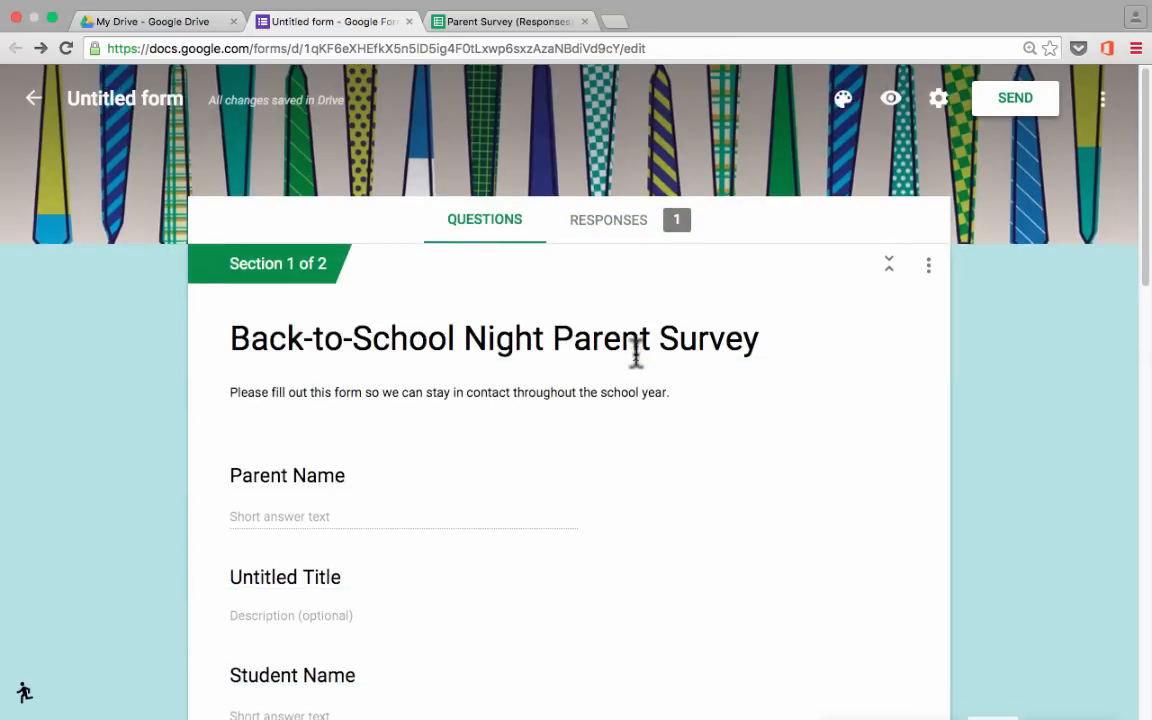
{"action": "scroll", "coordinate": [635, 352], "scroll_direction": "down", "scroll_amount": 4}
{"action": "scroll", "coordinate": [636, 366], "scroll_direction": "down", "scroll_amount": 10}
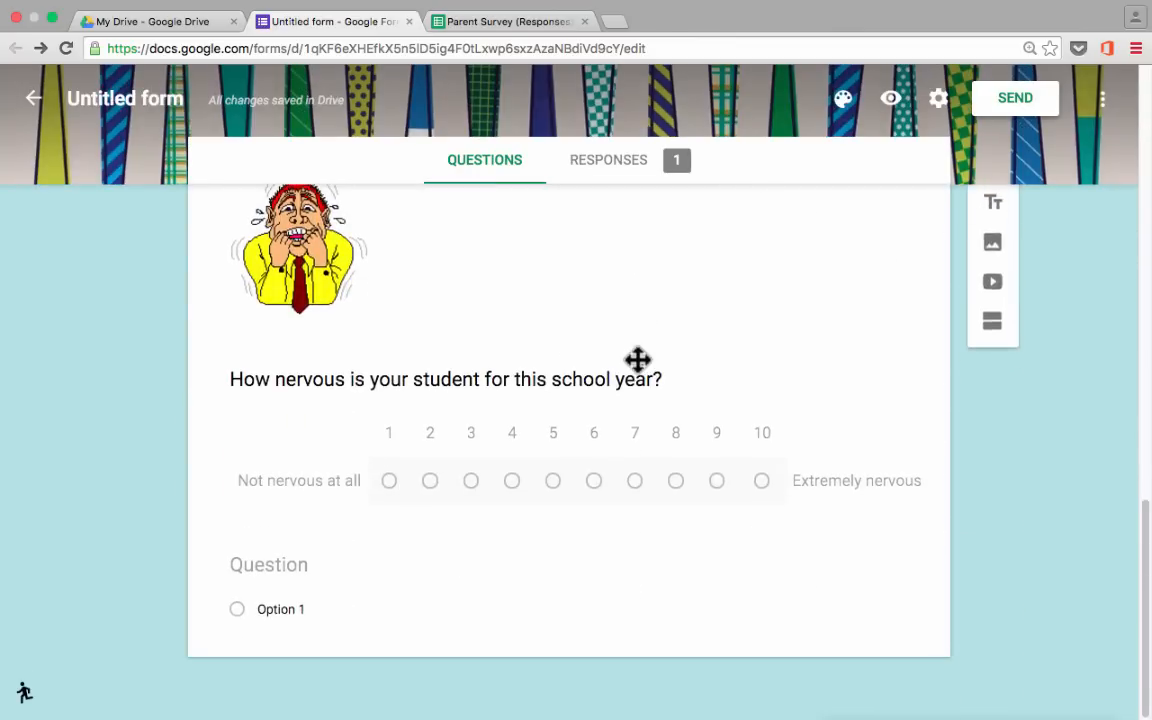
{"action": "scroll", "coordinate": [638, 360], "scroll_direction": "up", "scroll_amount": 20}
{"action": "left_click", "coordinate": [1022, 100]}
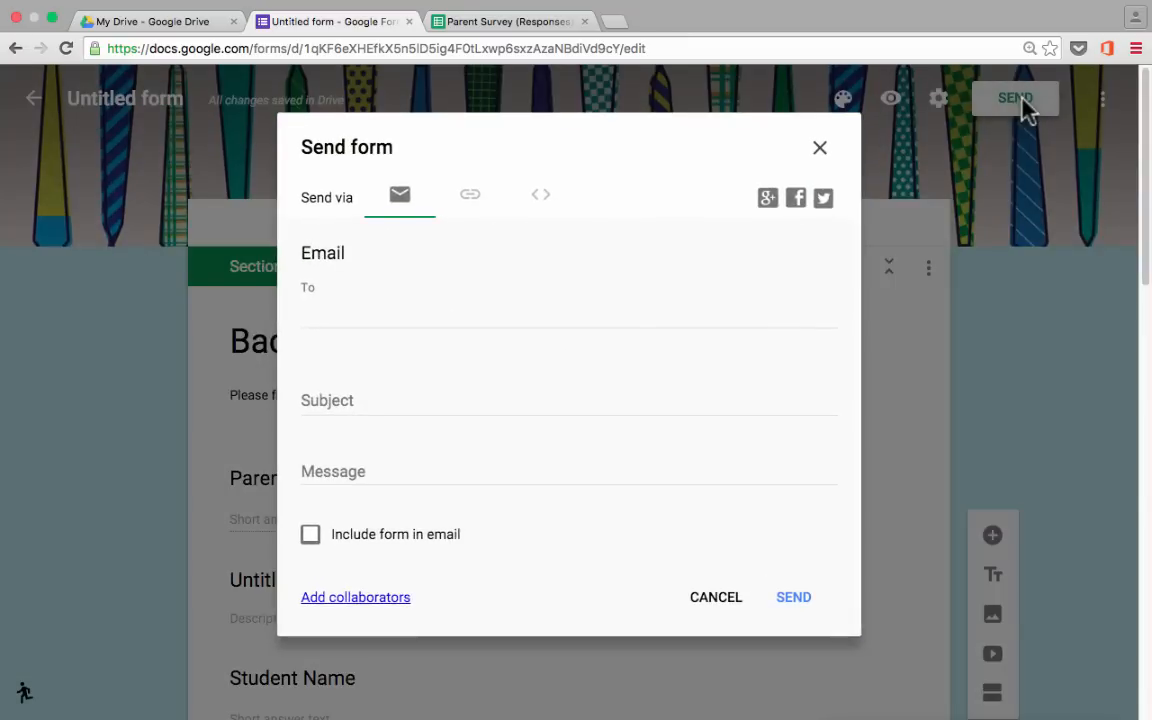
{"action": "left_click", "coordinate": [822, 150]}
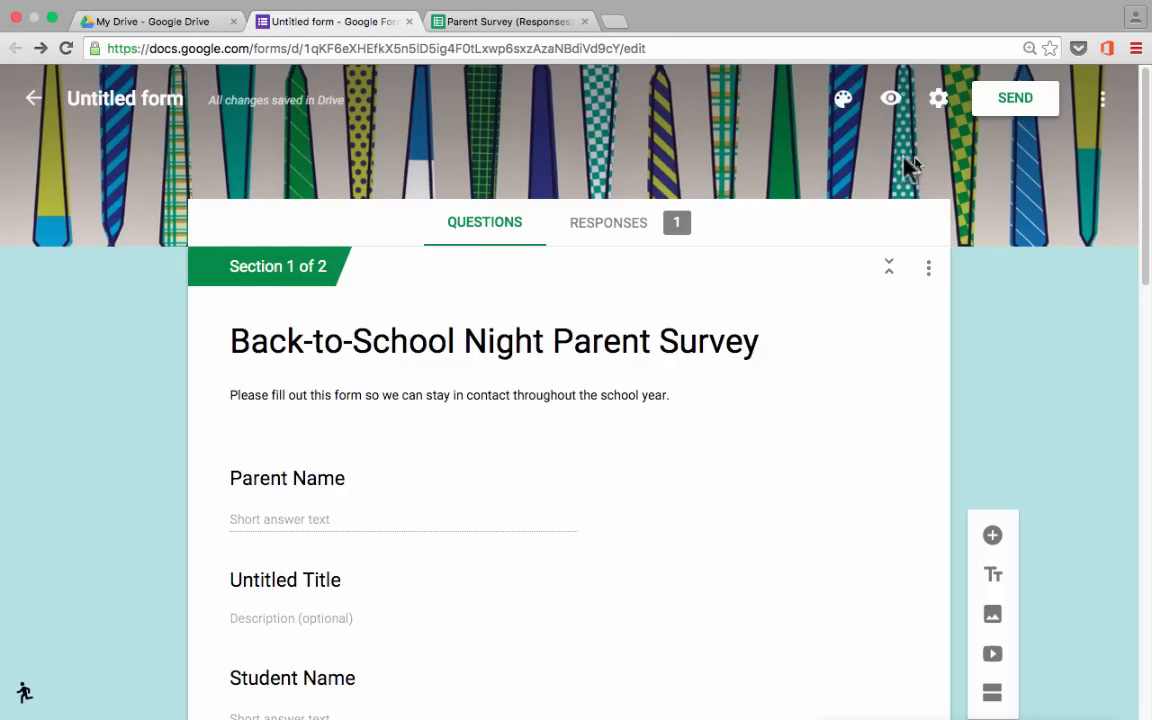
{"action": "left_click", "coordinate": [630, 236]}
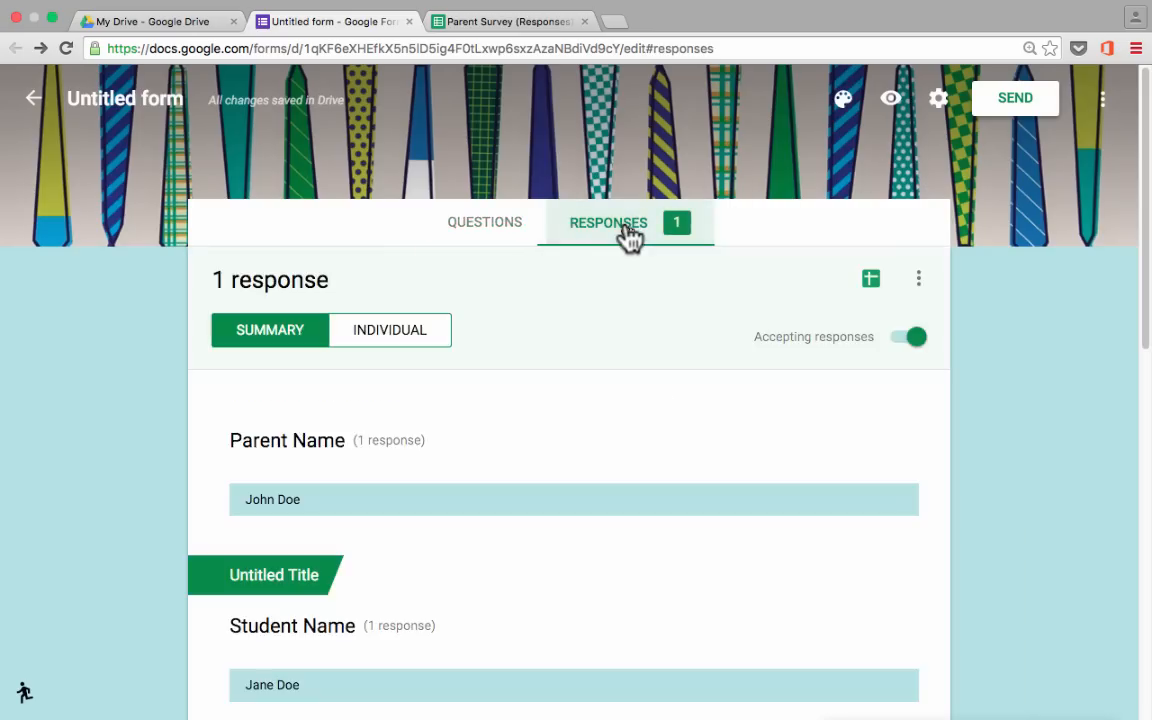